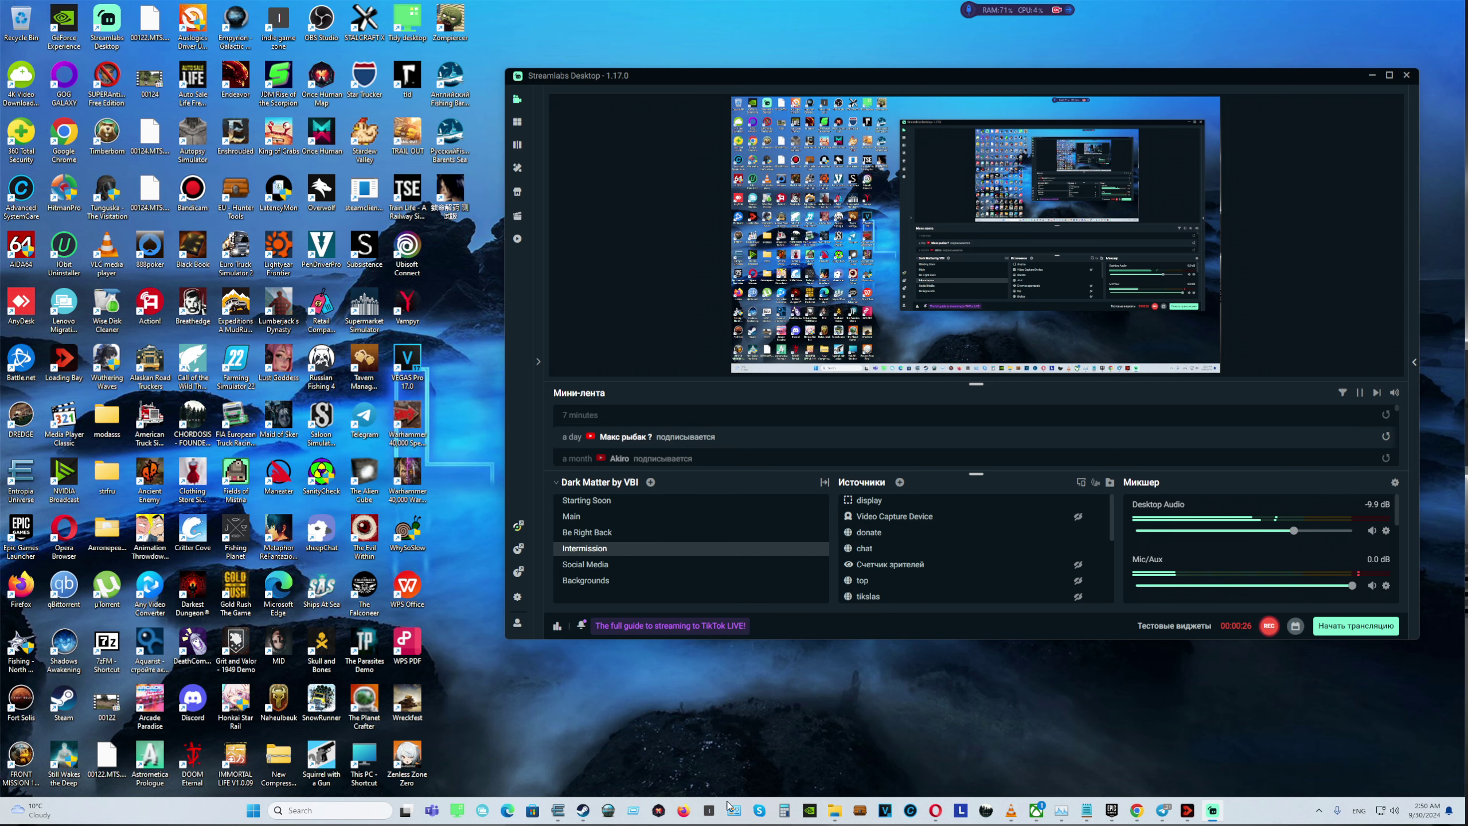
Switch to Steam, move its window aside and open the Once Human page in the library
click(583, 810)
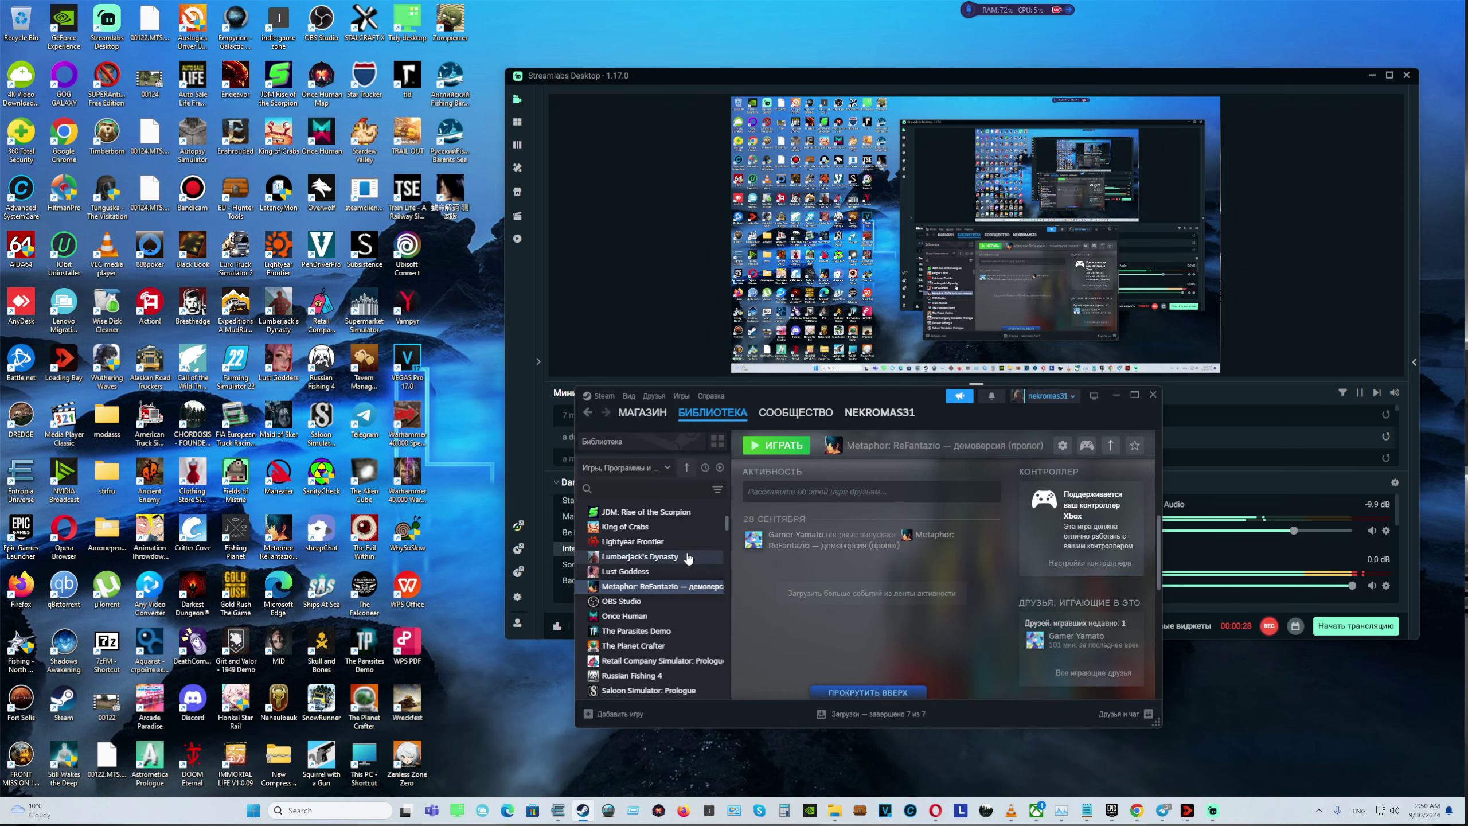
drag(883, 396, 1059, 341)
click(820, 566)
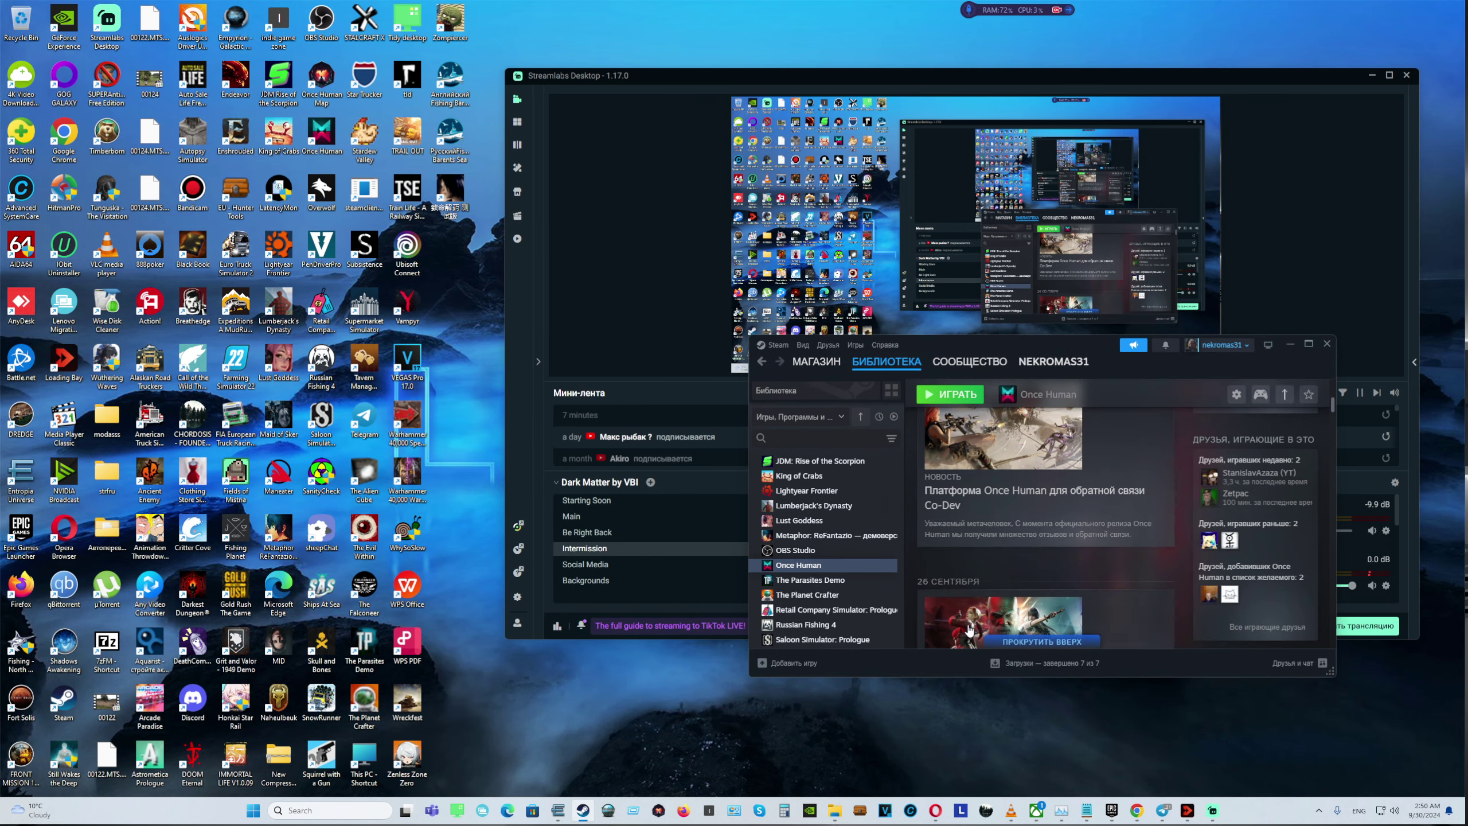
scroll(1116, 617, up, 10)
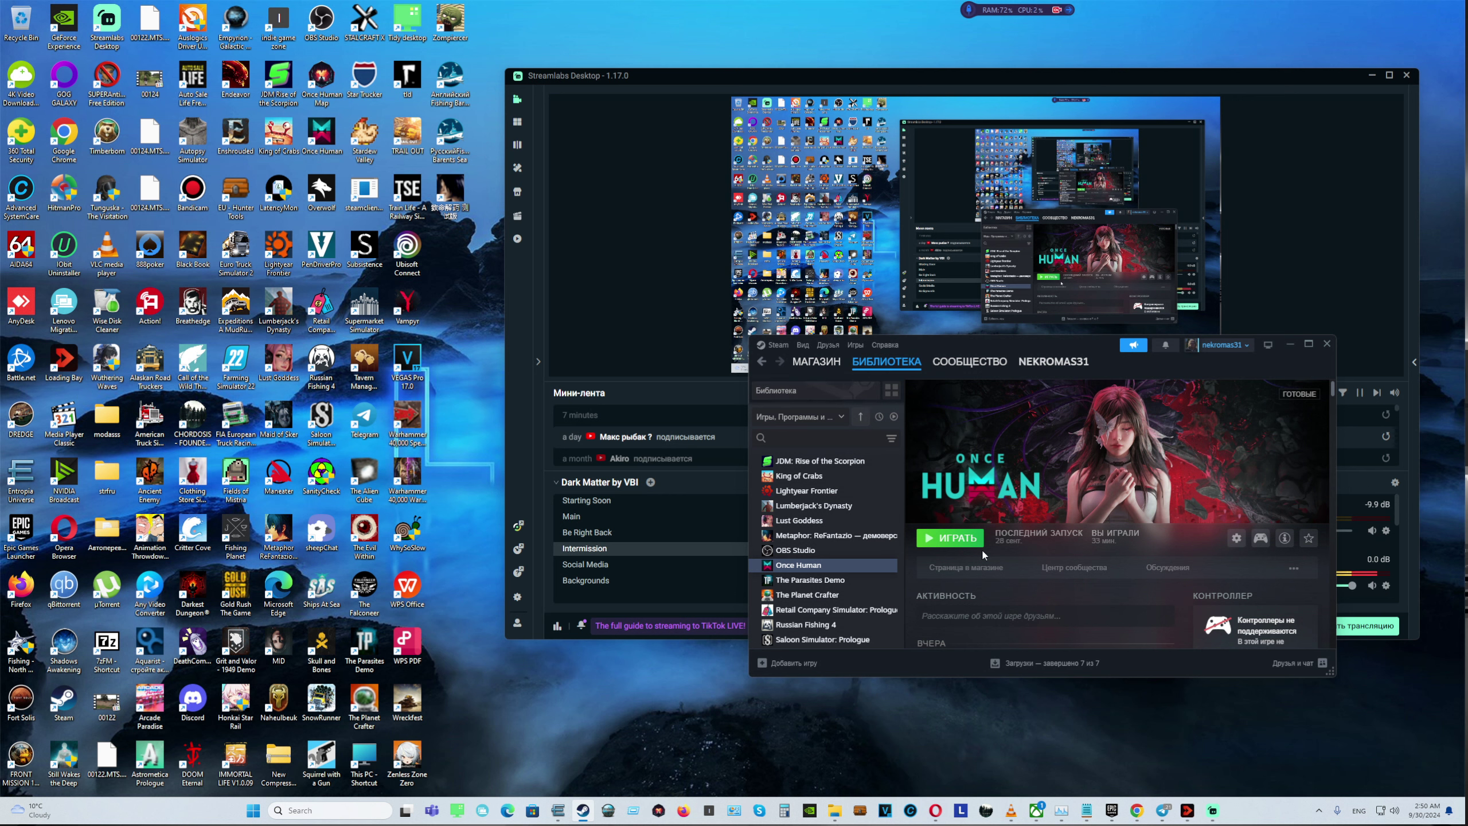
Check the language option in Once Human's general properties, and minimise Steam
right_click(867, 567)
click(932, 568)
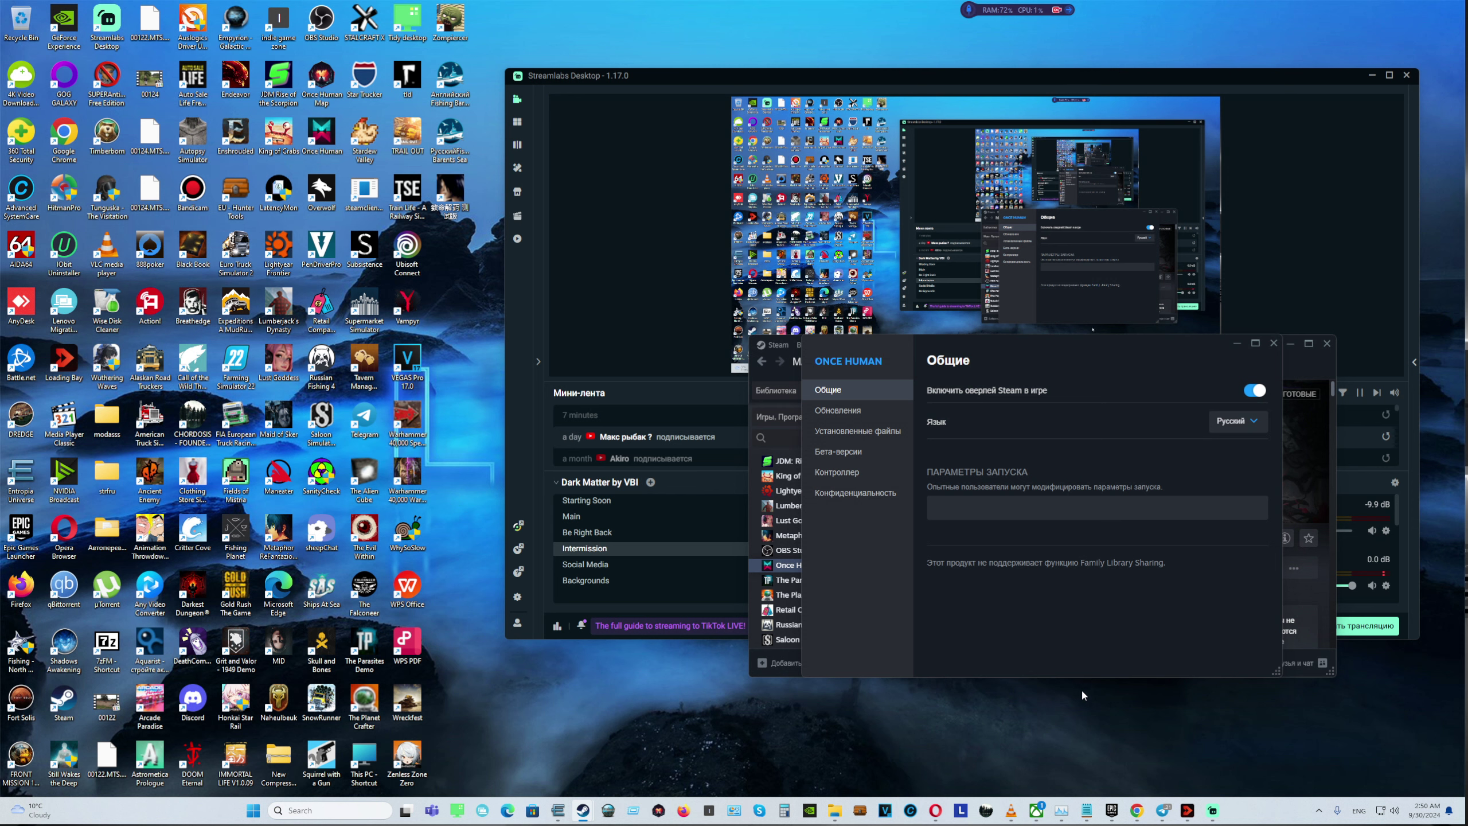
click(1273, 344)
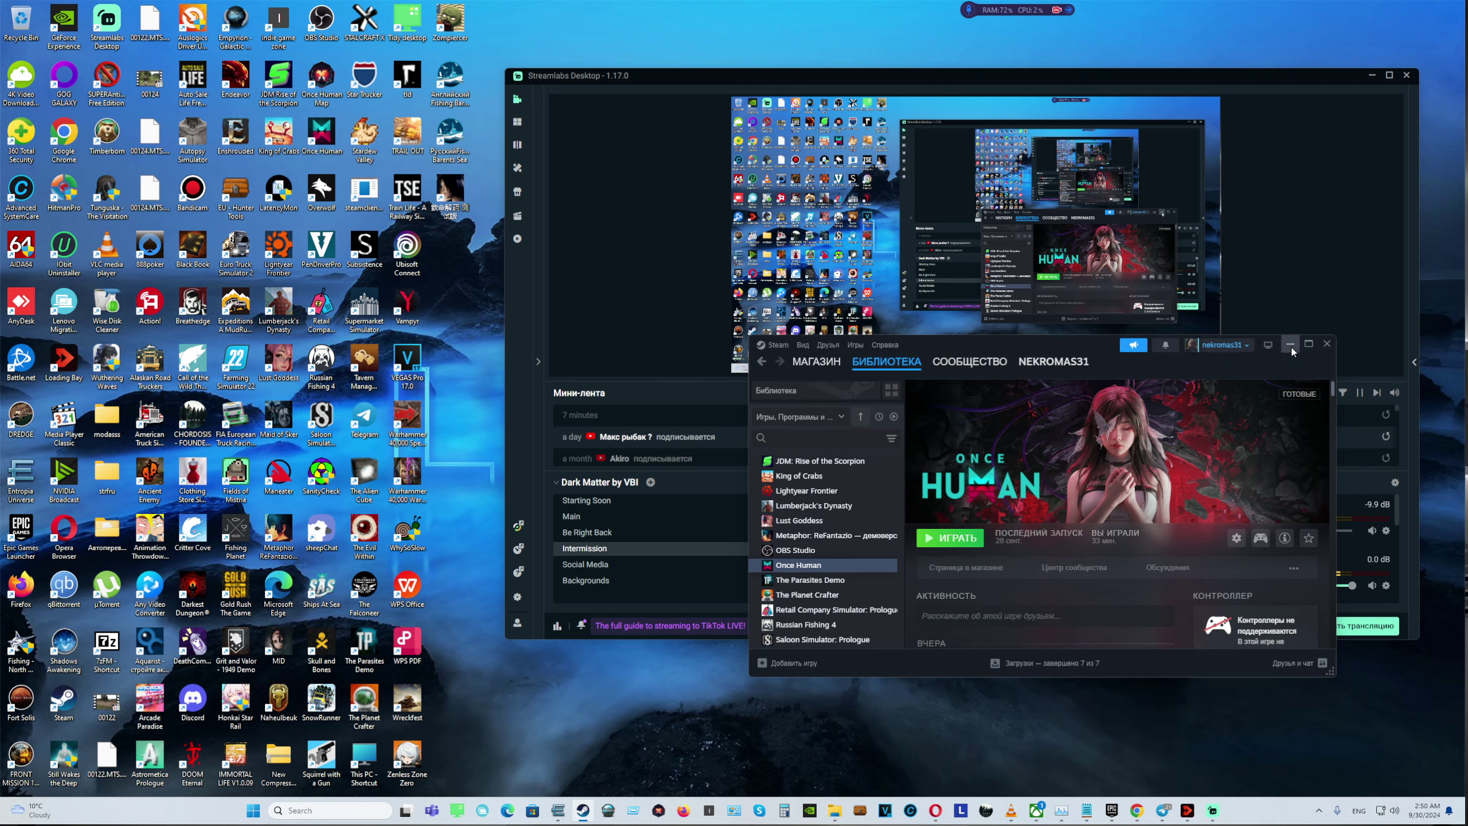
click(1290, 346)
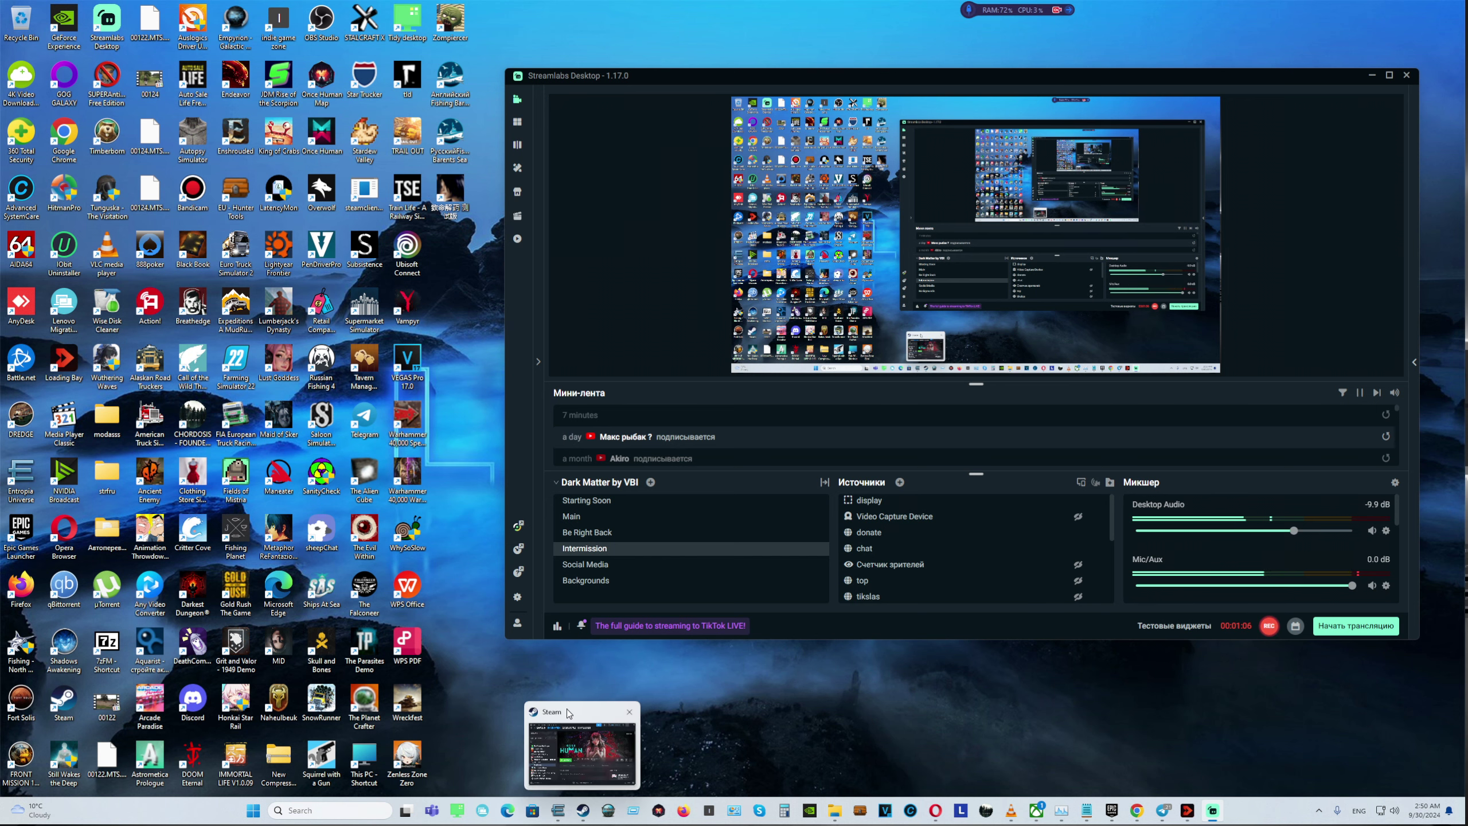
Launch Once Human from Steam and dismiss the latest news
click(582, 810)
click(963, 542)
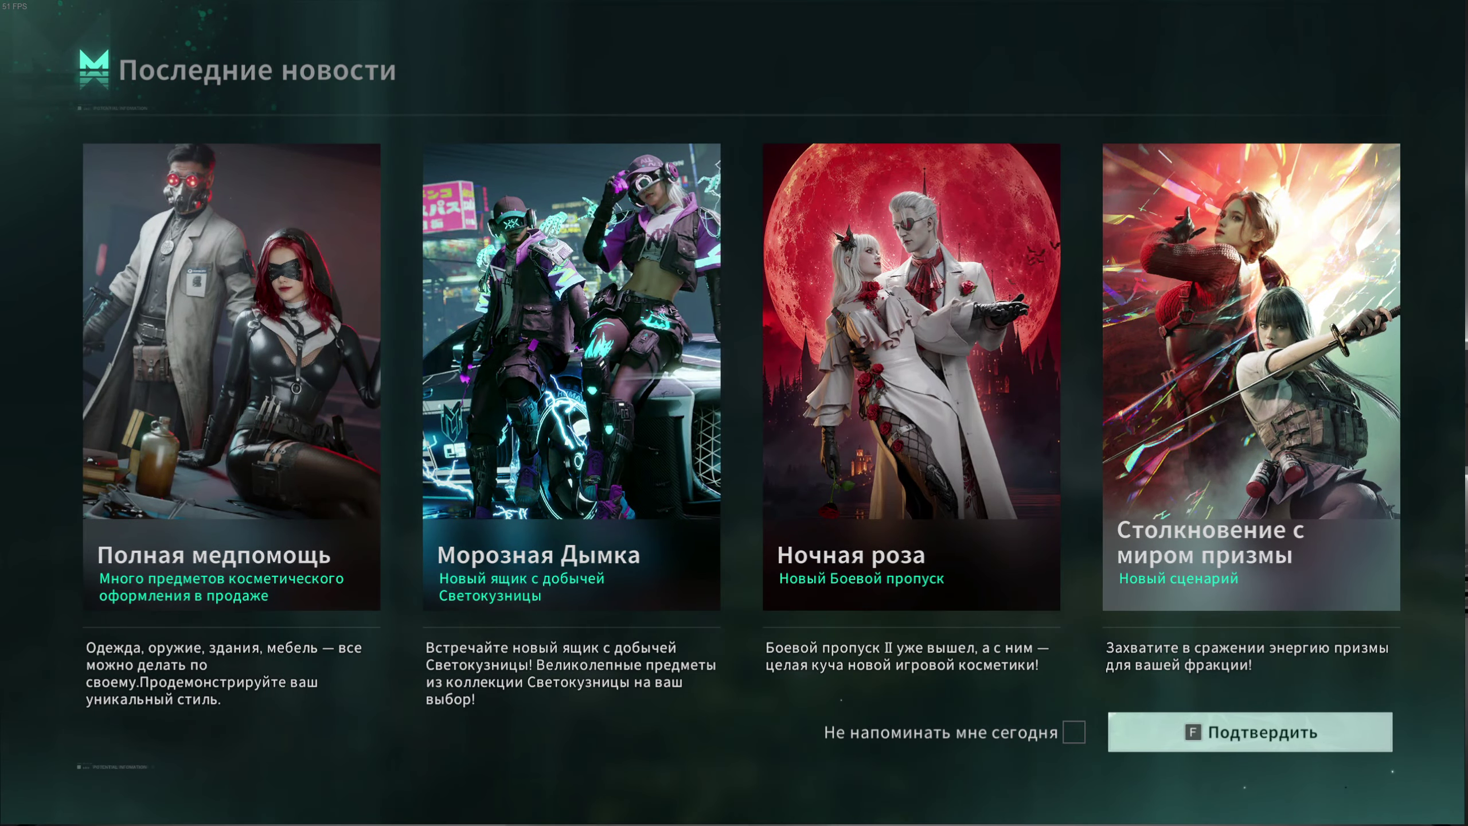
click(1288, 751)
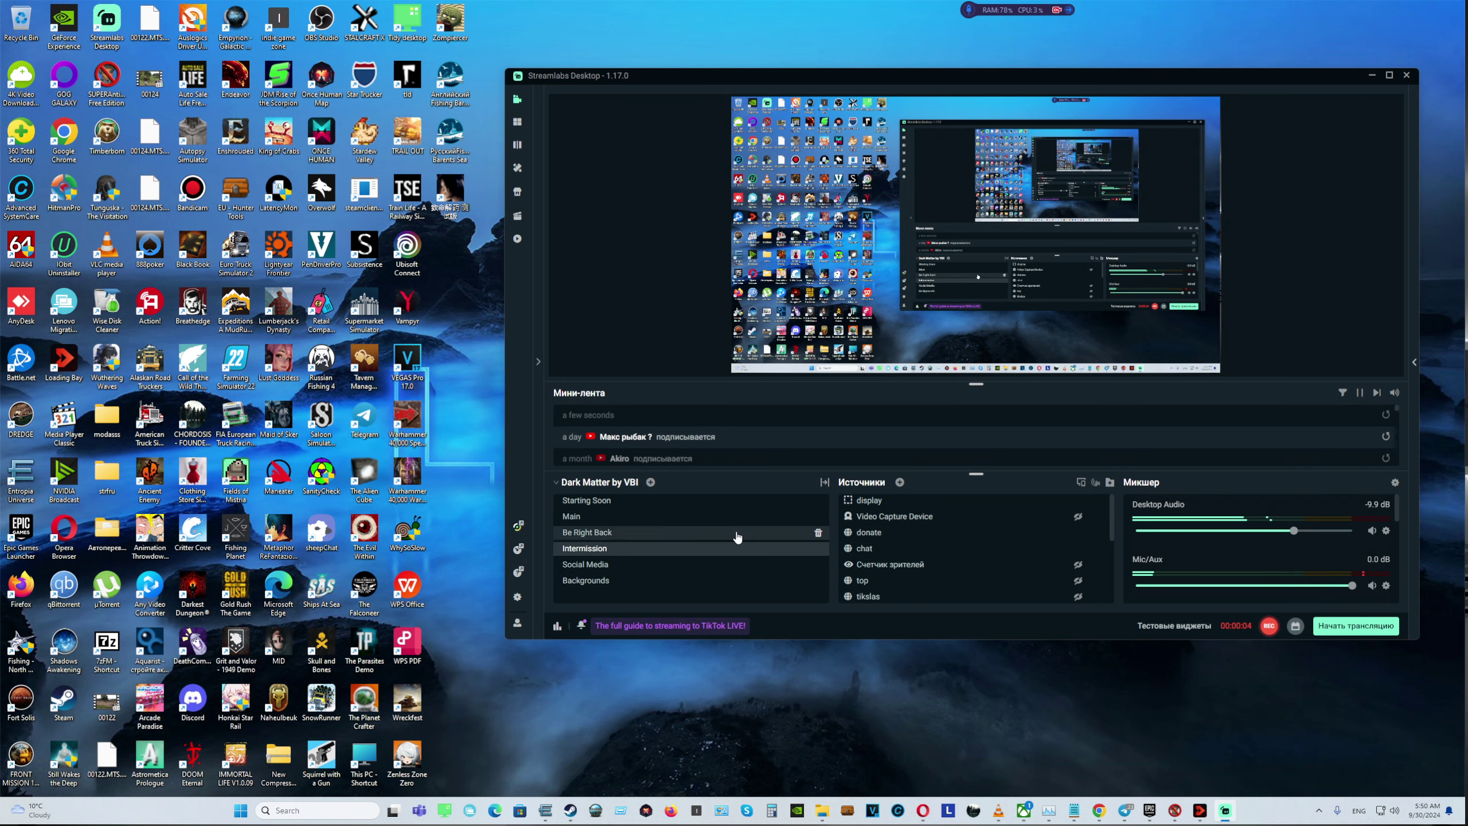
Move the Streamlabs Desktop window lower on the desktop to uncover the Loading Bay launcher
click(1372, 76)
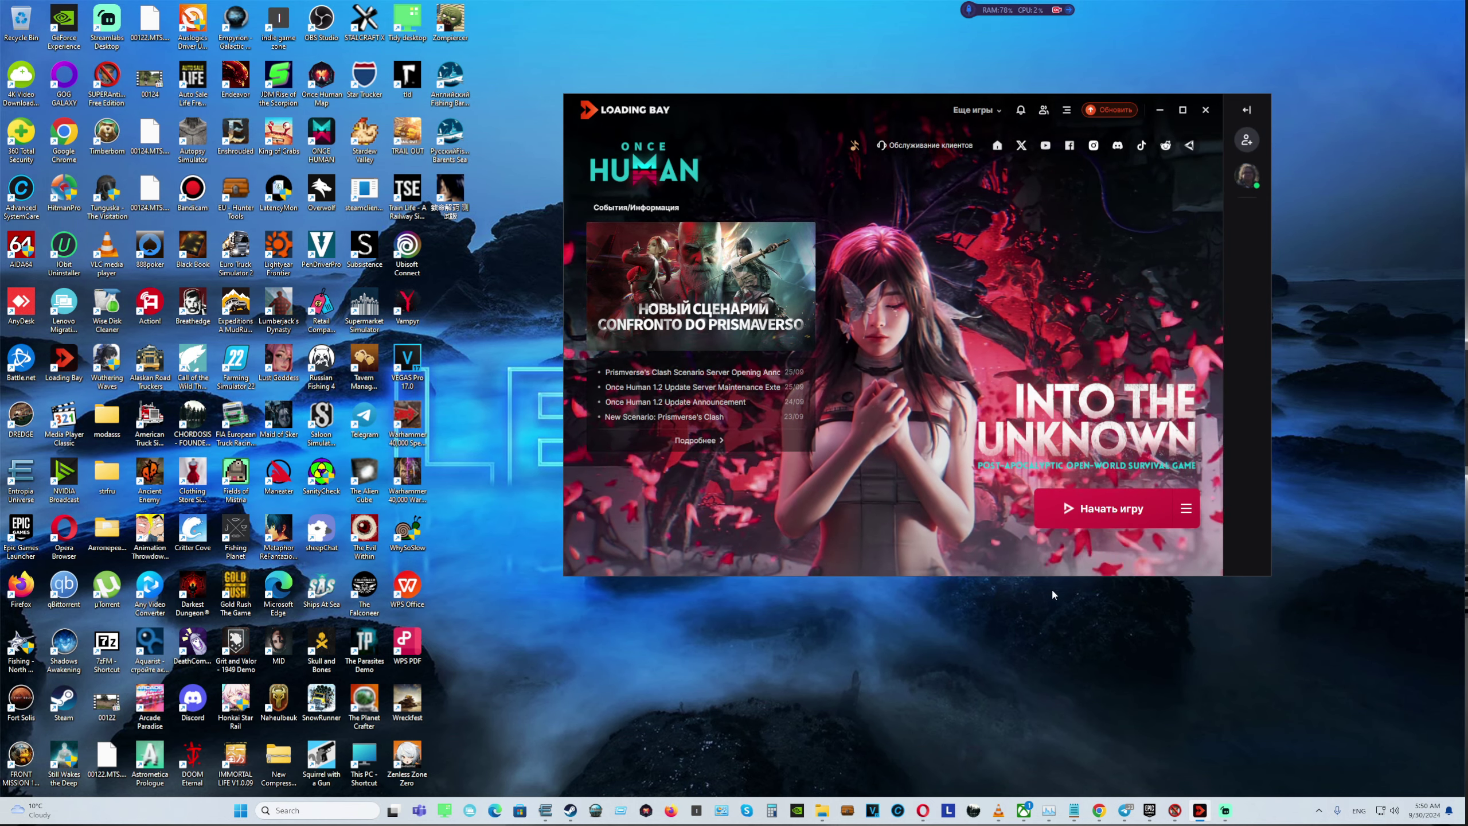
mouse_move(1226, 809)
click(1233, 709)
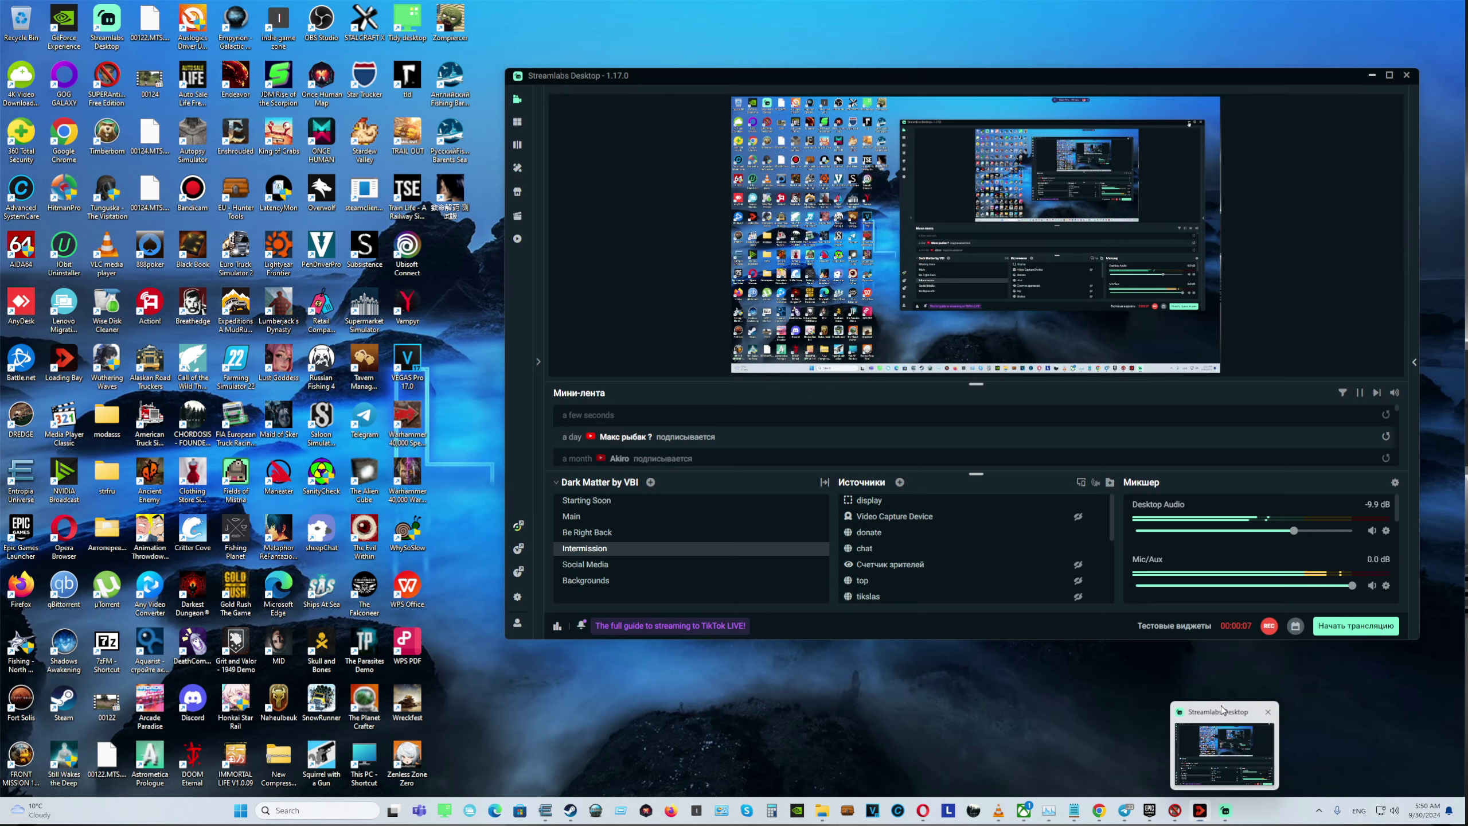
drag(1083, 81, 965, 268)
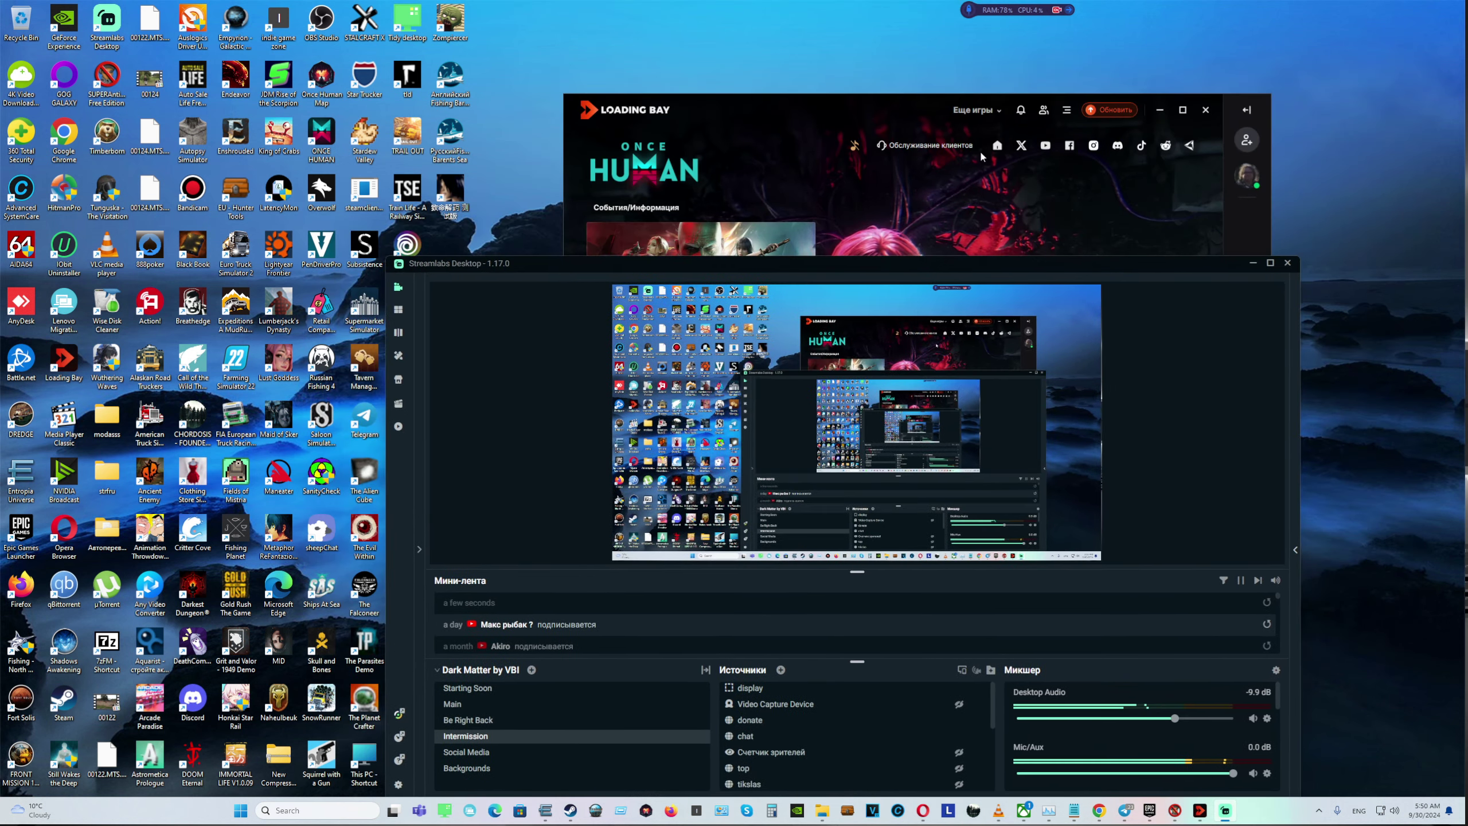
Move the Loading Bay launcher higher on the desktop and start Once Human from it
click(889, 115)
drag(912, 120, 970, 35)
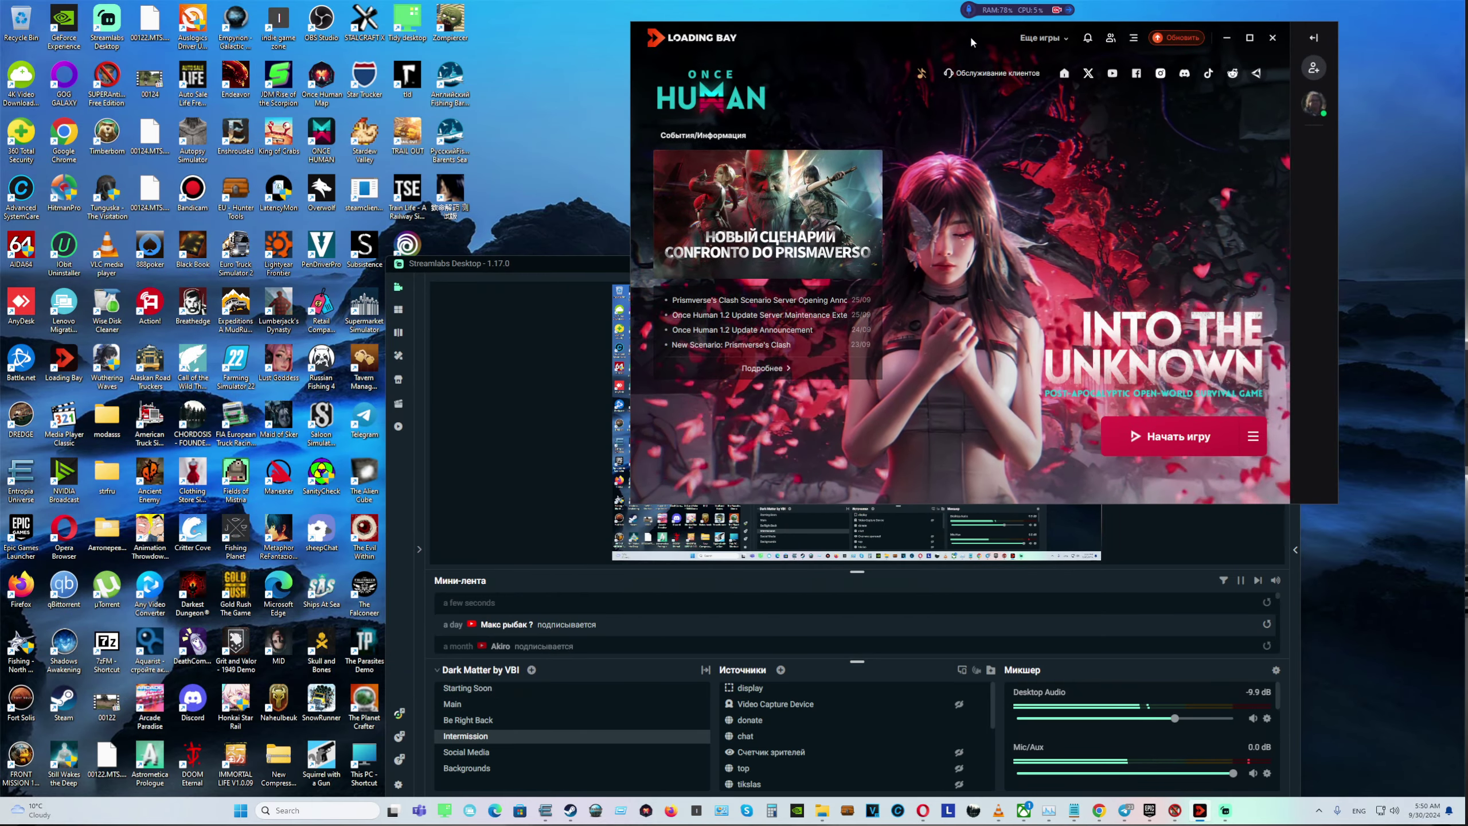
click(1196, 444)
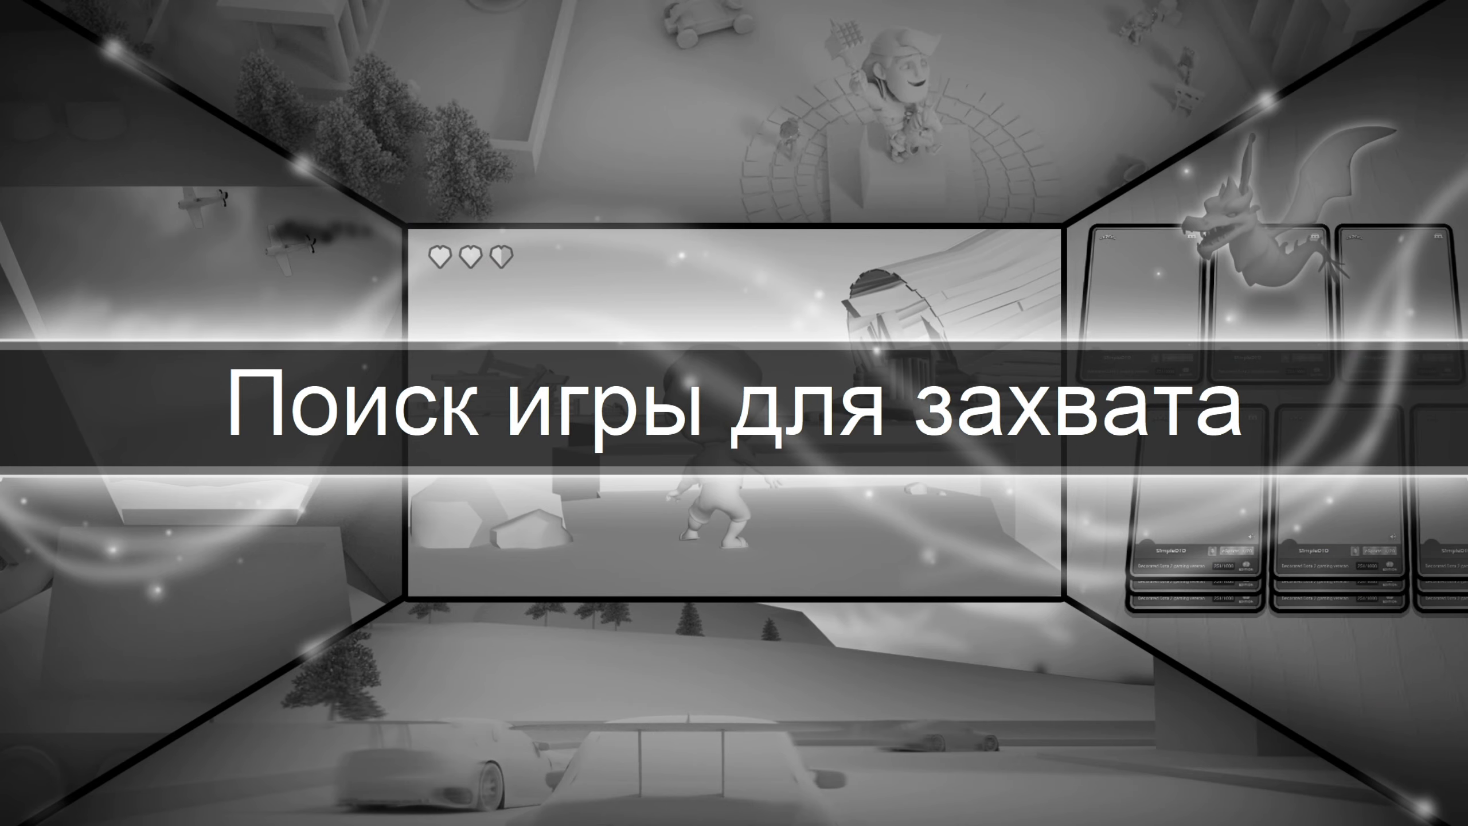
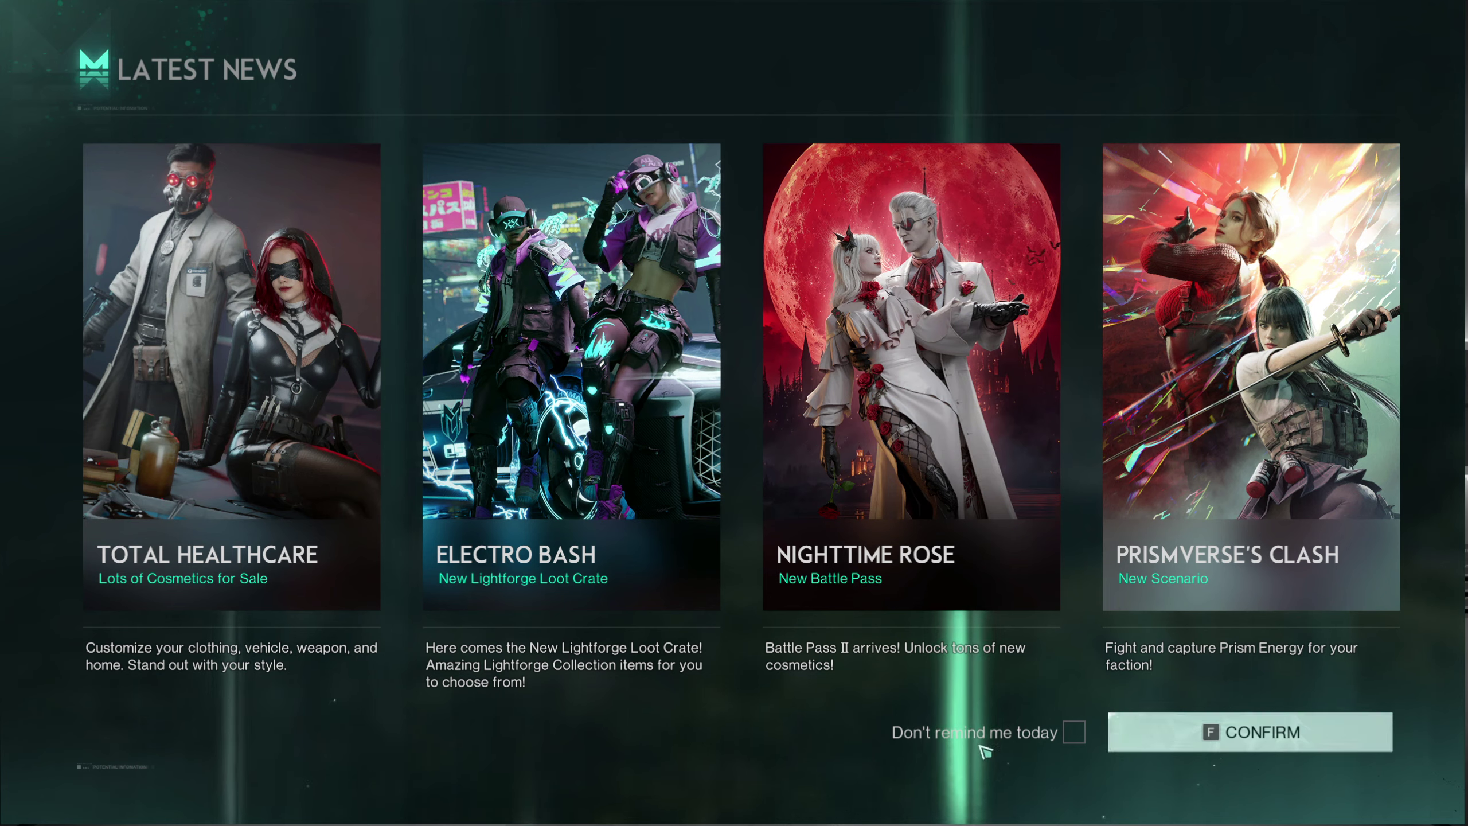
Dismiss the latest news, confirm the PVE01-X0041 server in Europe and exit the game
key(f)
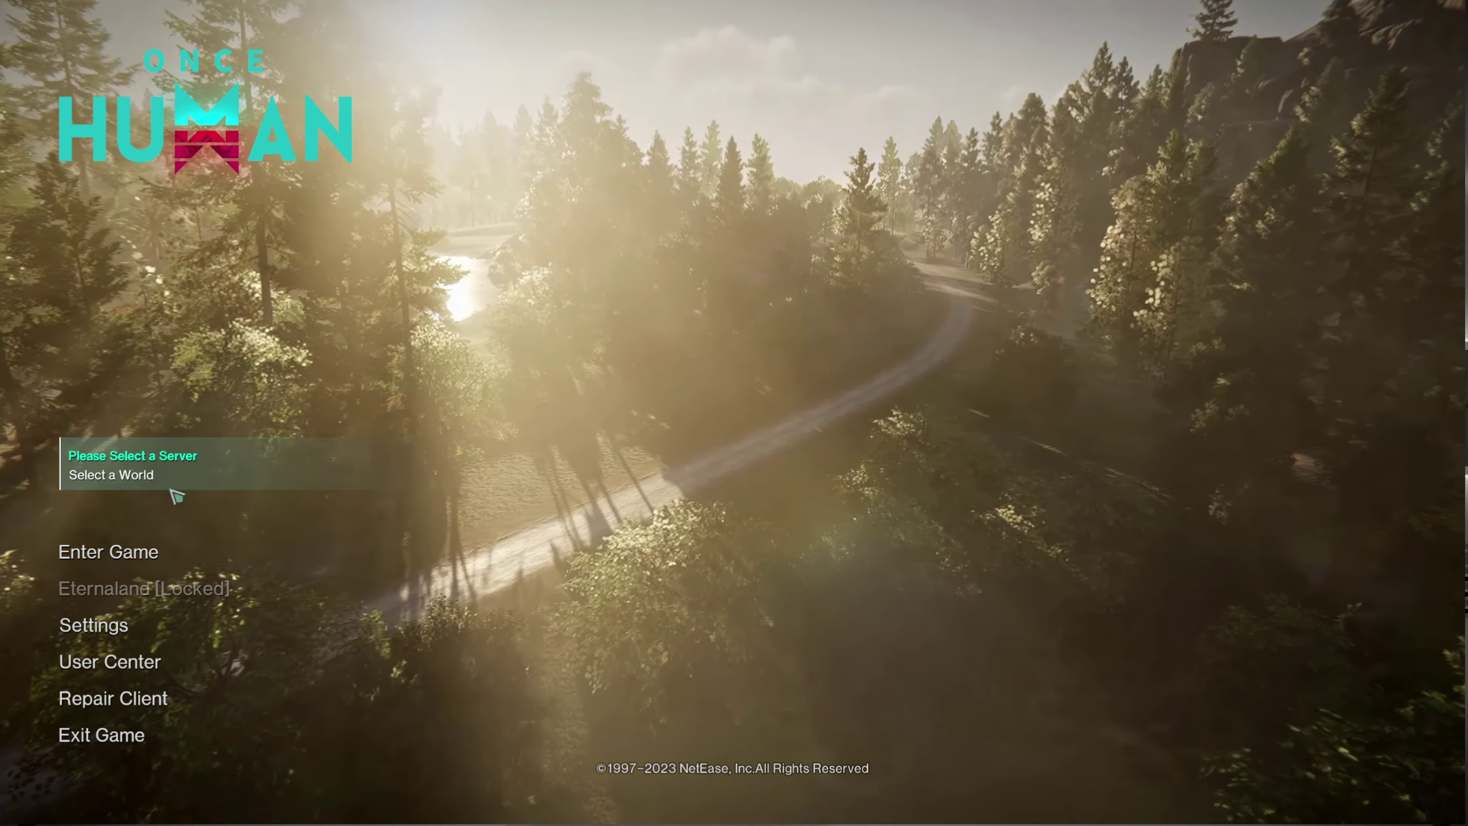
click(173, 488)
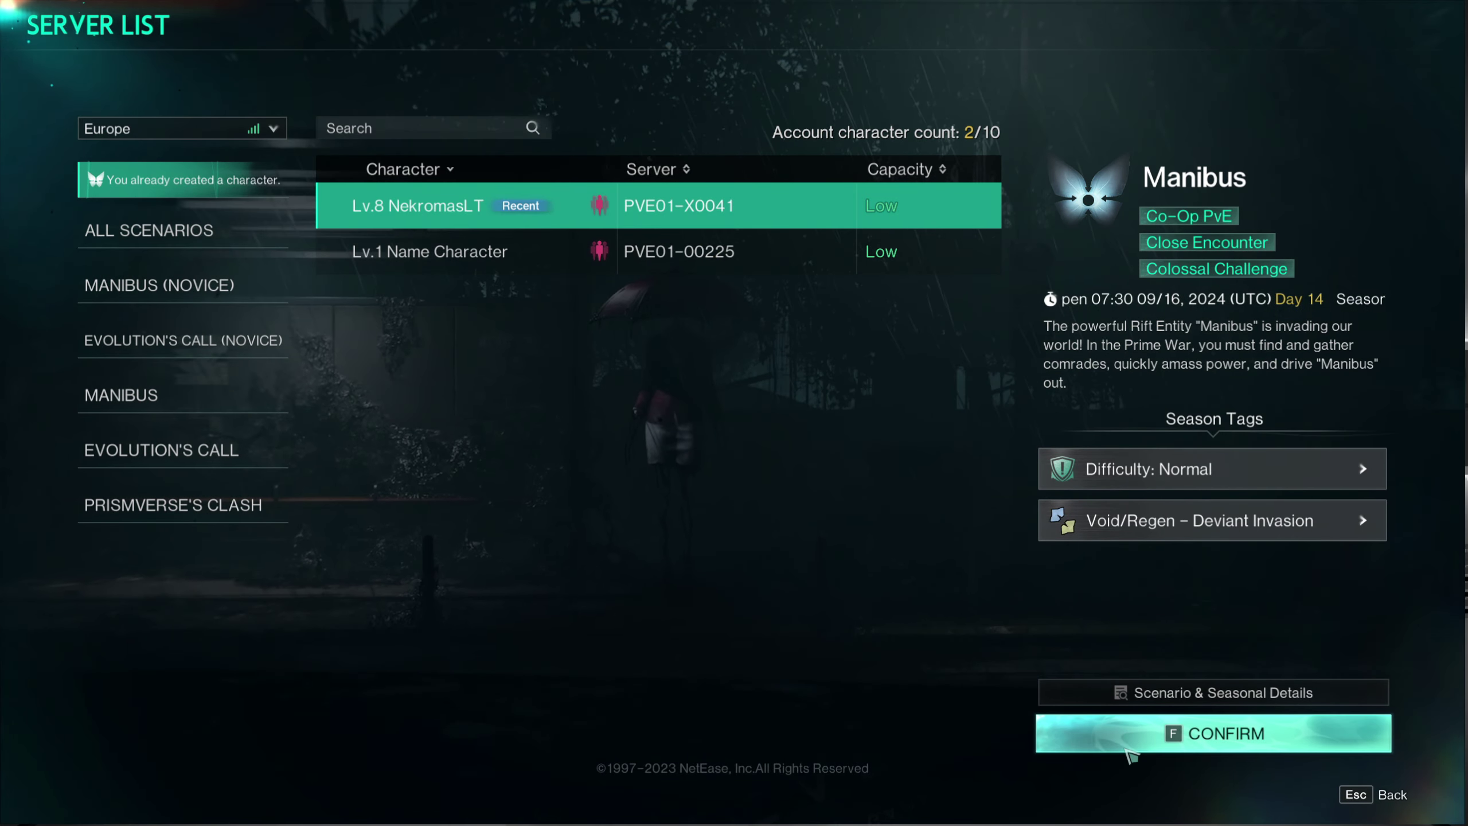
click(1098, 743)
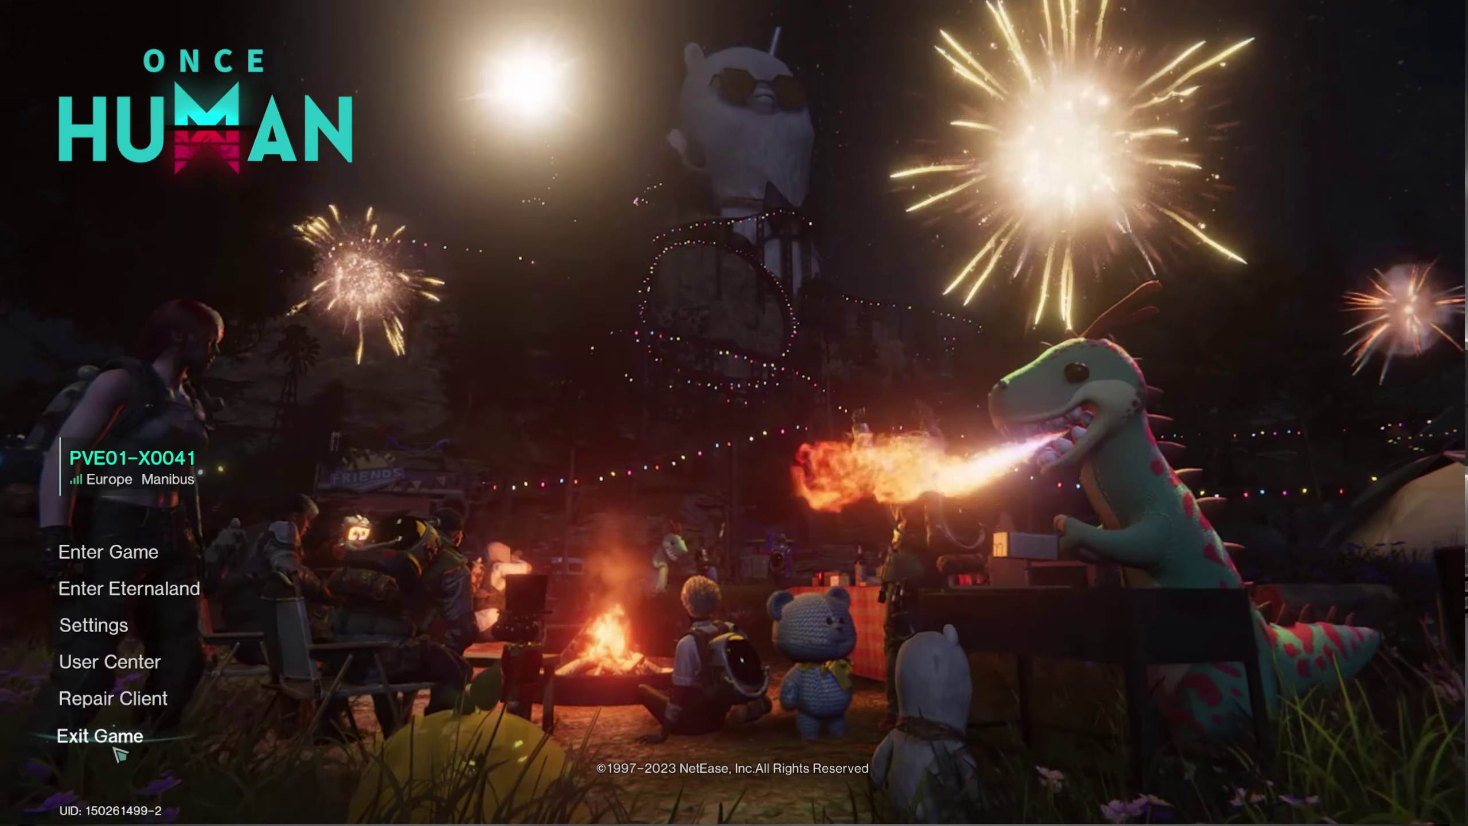
click(138, 741)
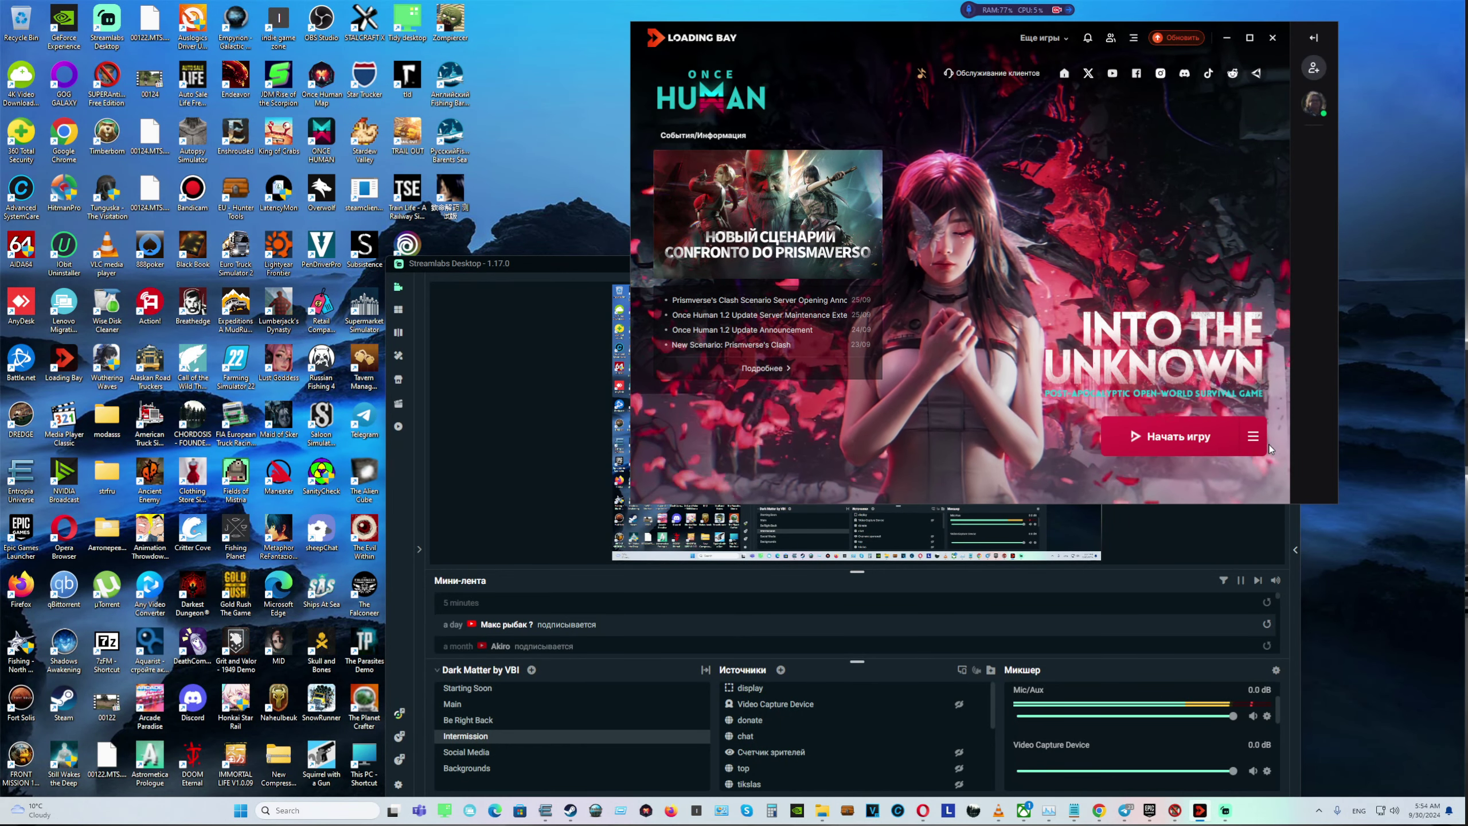
Check Loading Bay's game options and general settings, and minimise the launcher
click(1252, 436)
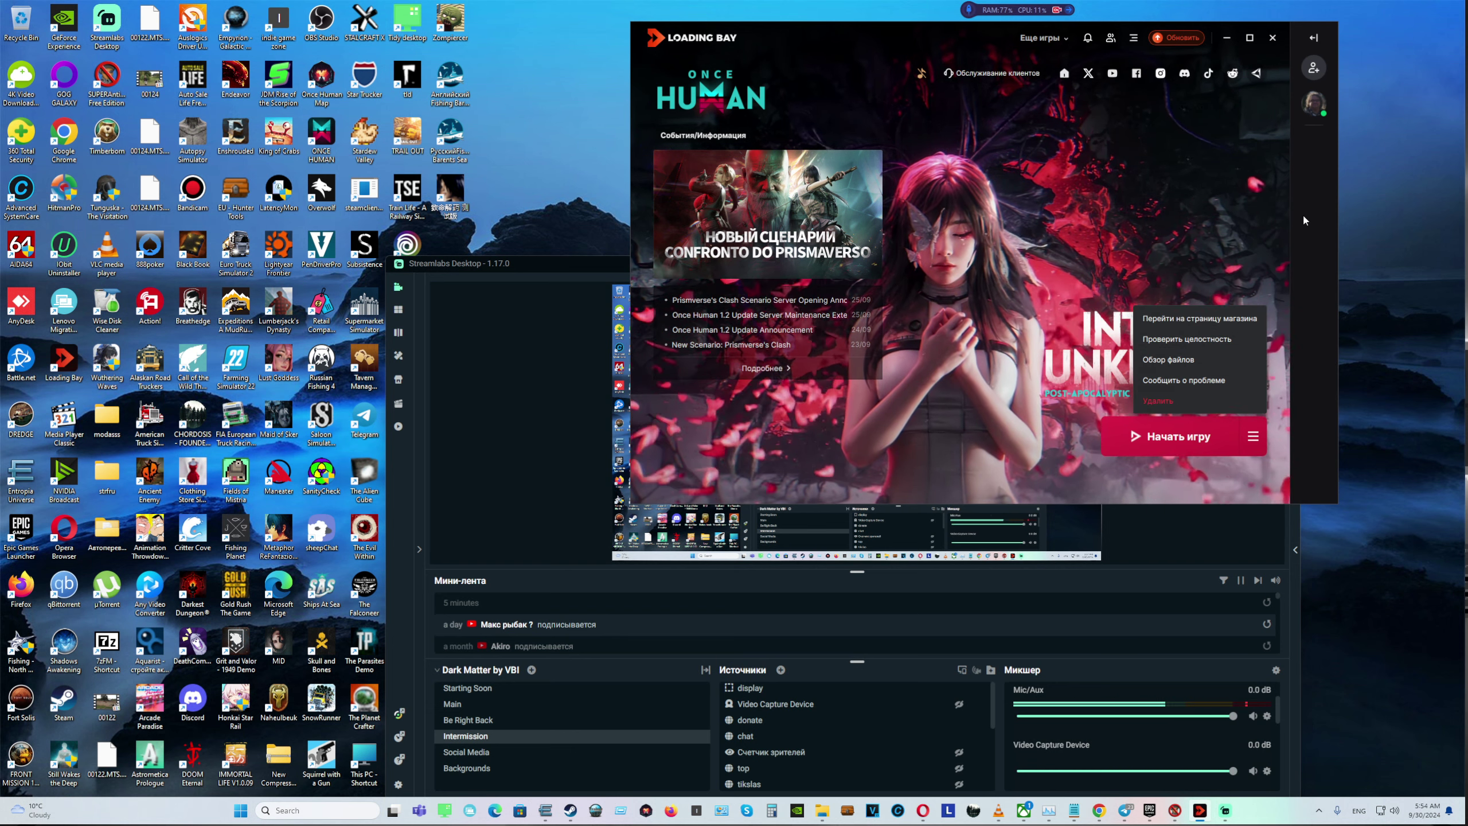
click(1292, 200)
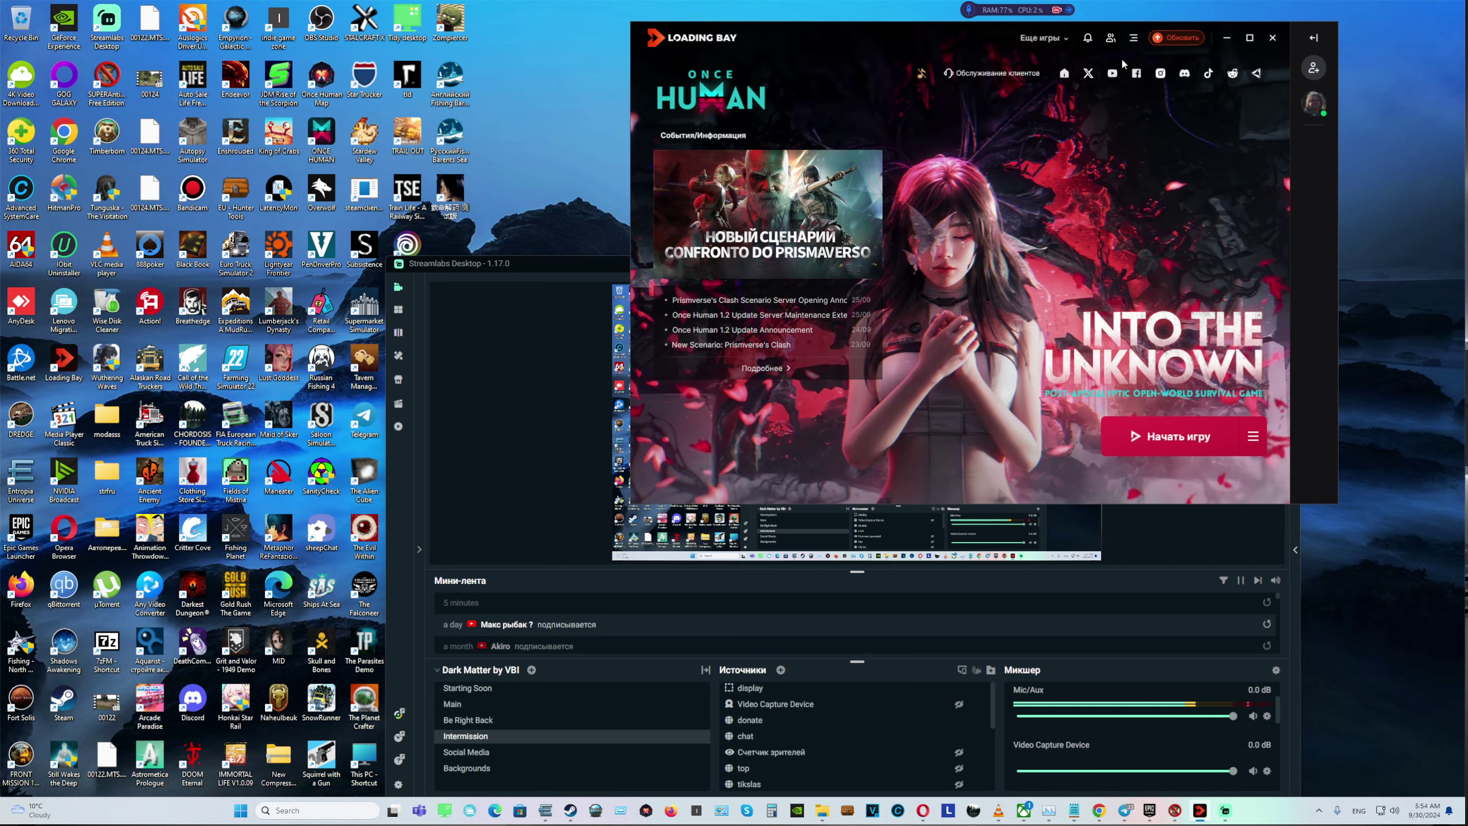
click(1132, 38)
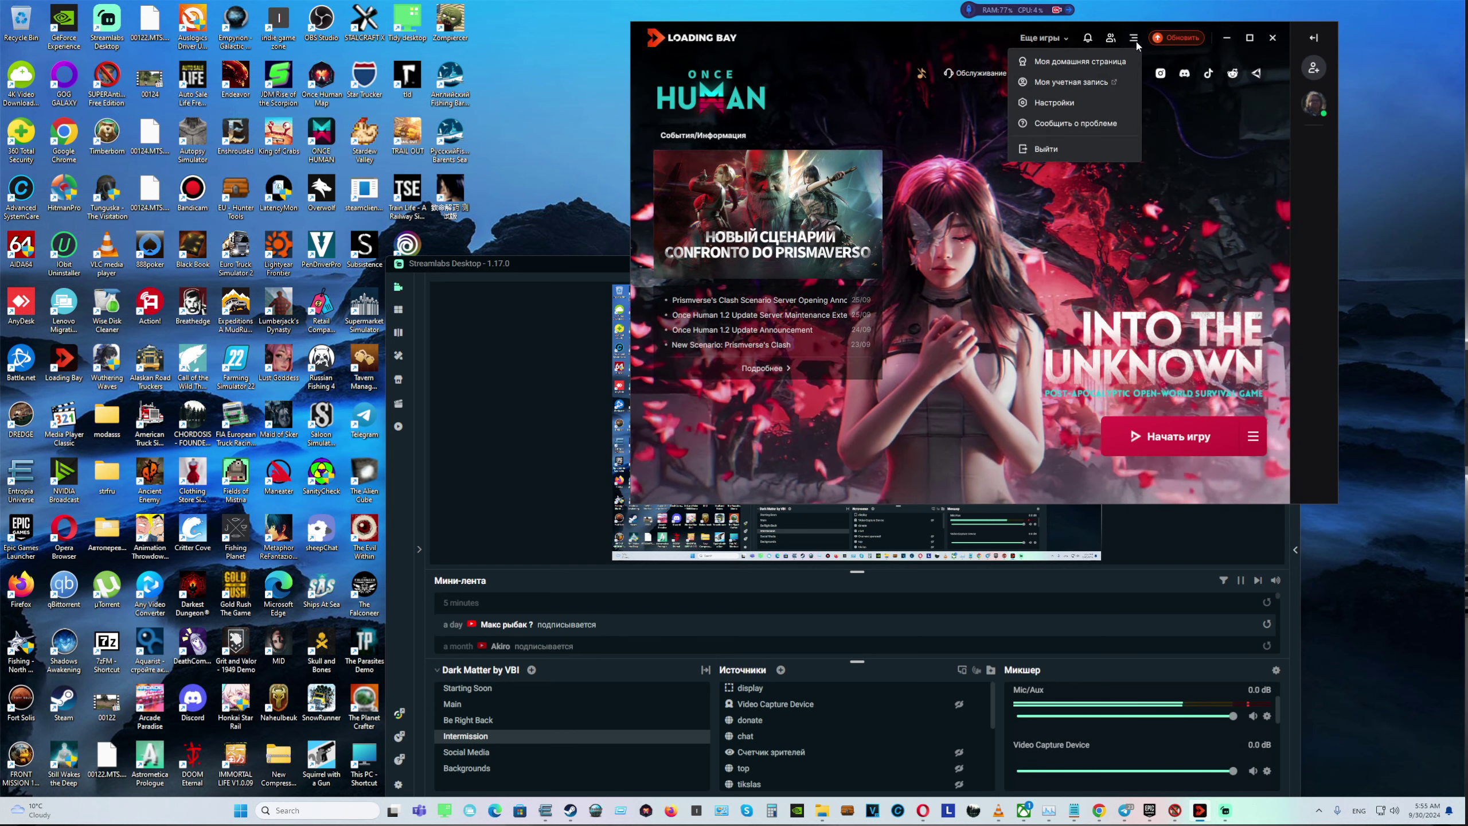
click(1055, 104)
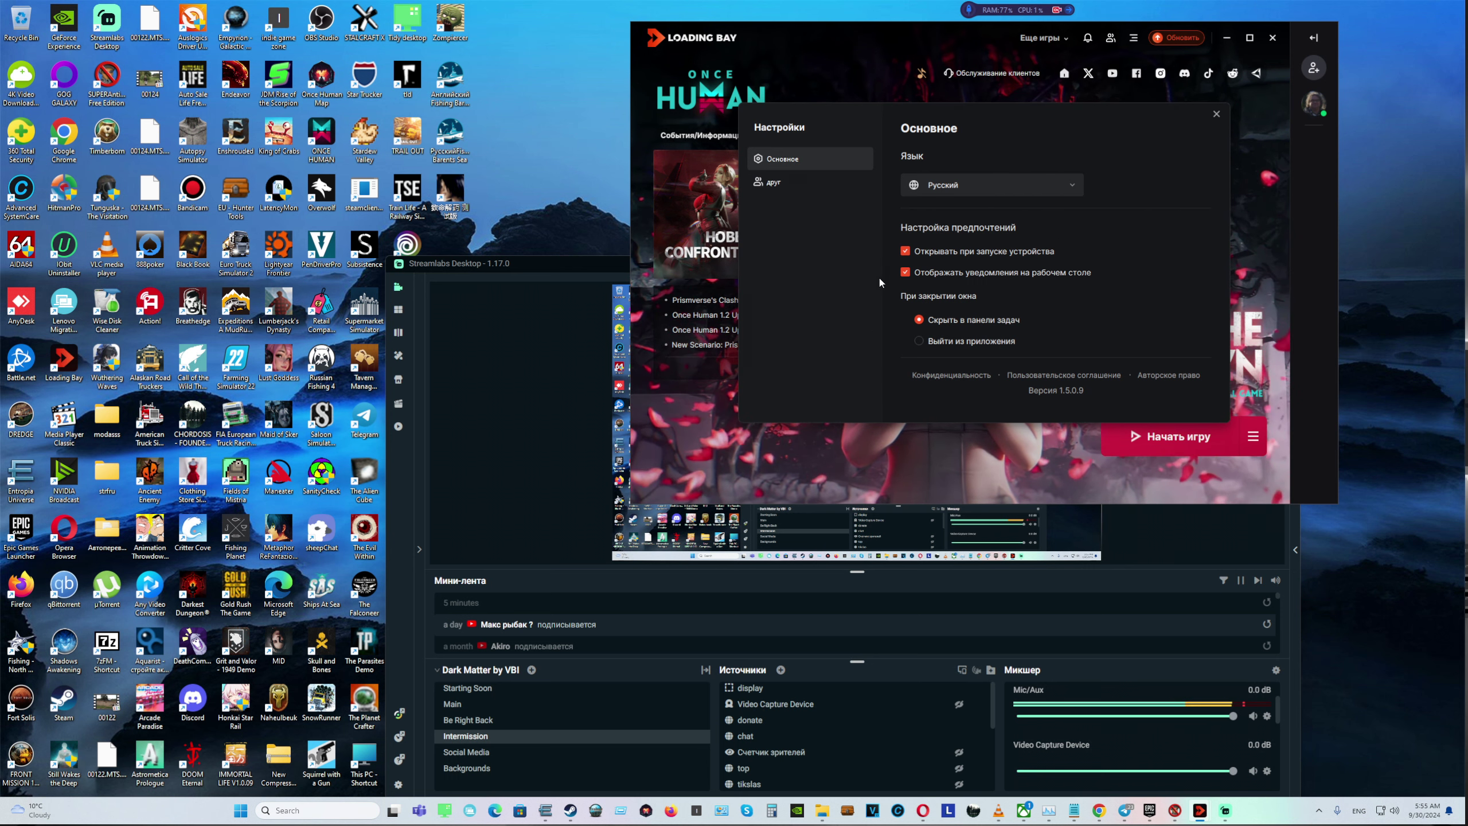
click(1215, 115)
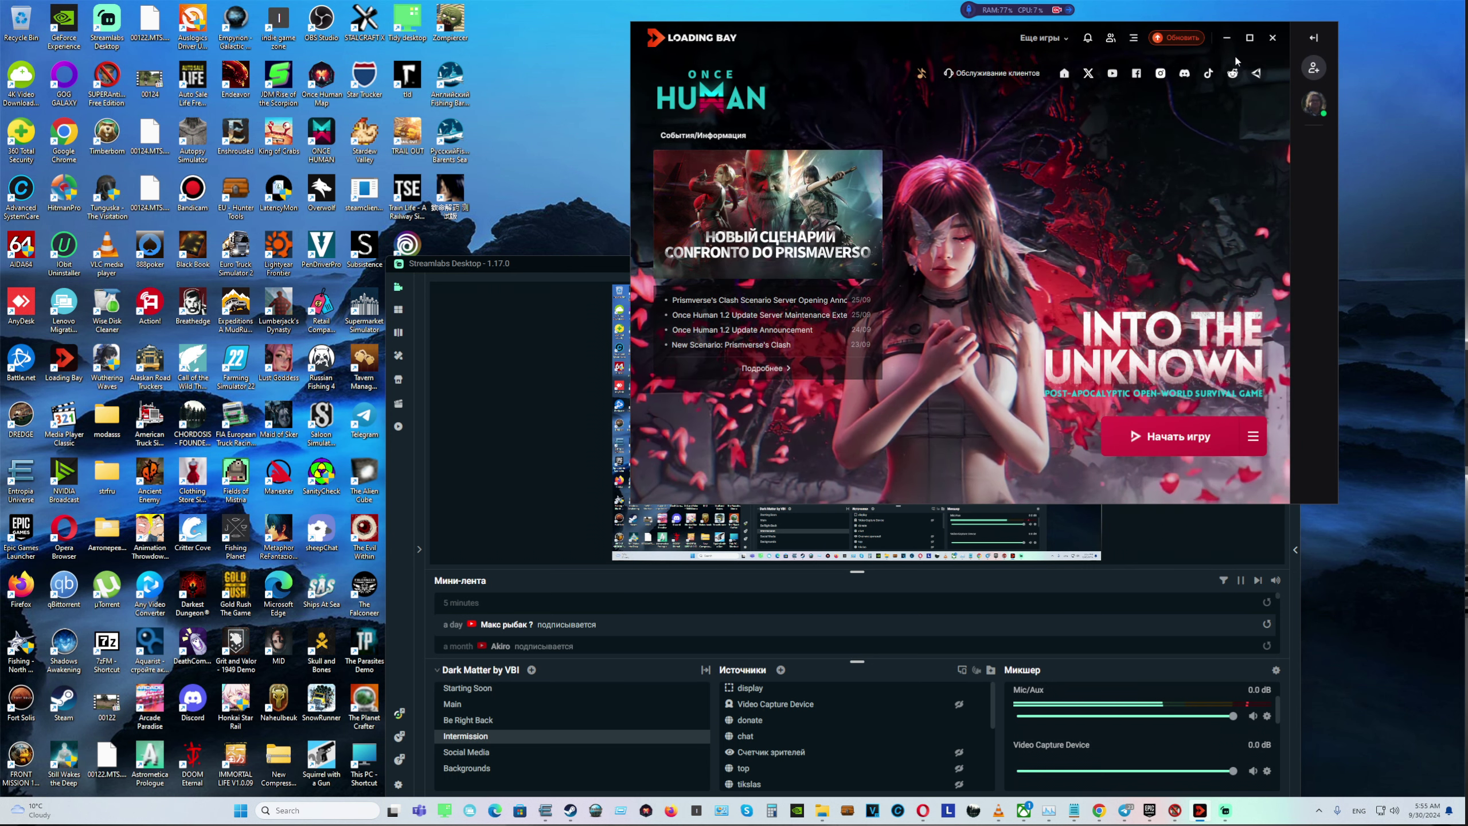
click(1227, 38)
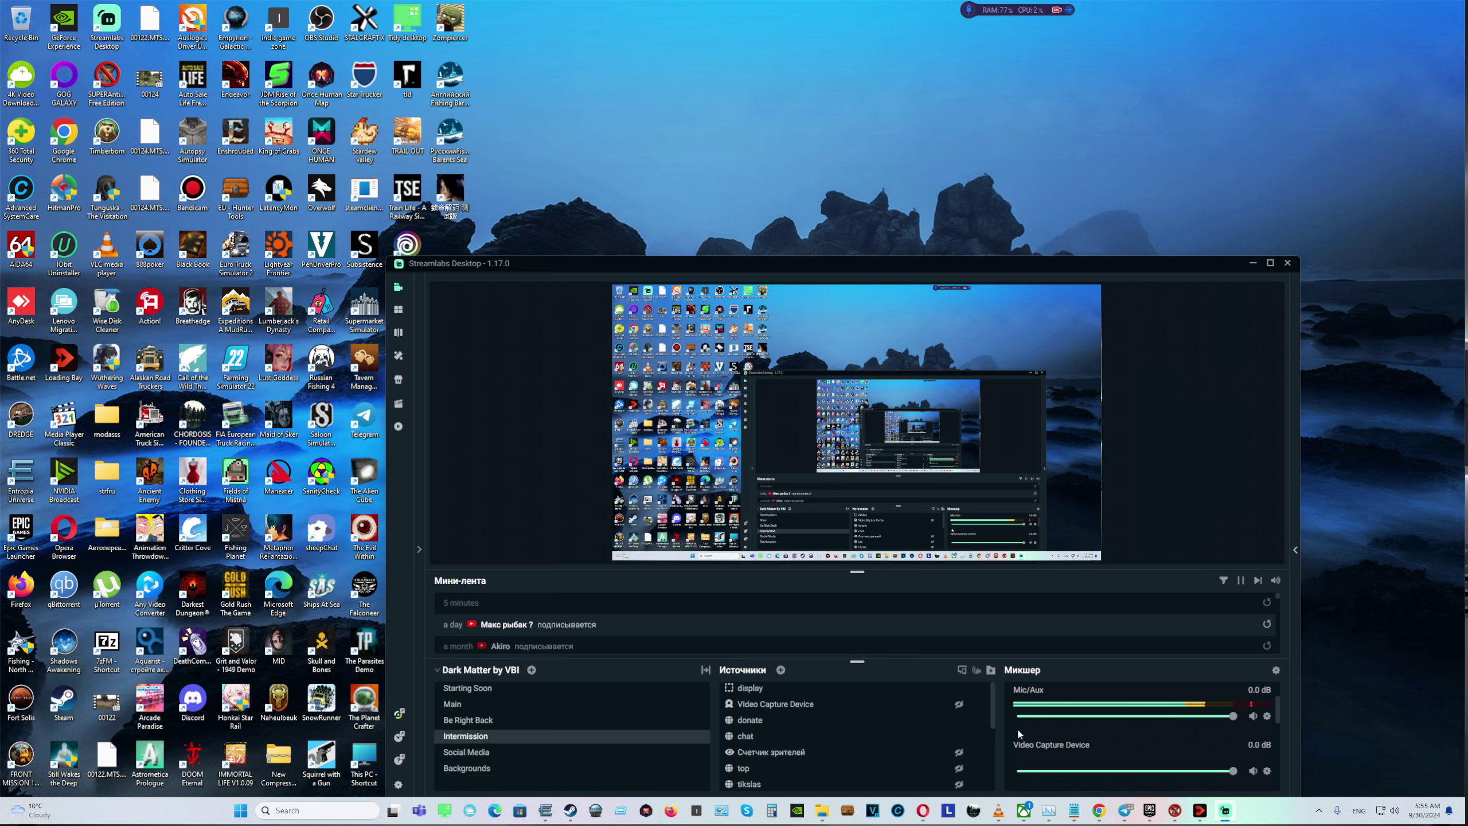
Move the Streamlabs Desktop window higher on the desktop and toggle its recording
mouse_move(1108, 809)
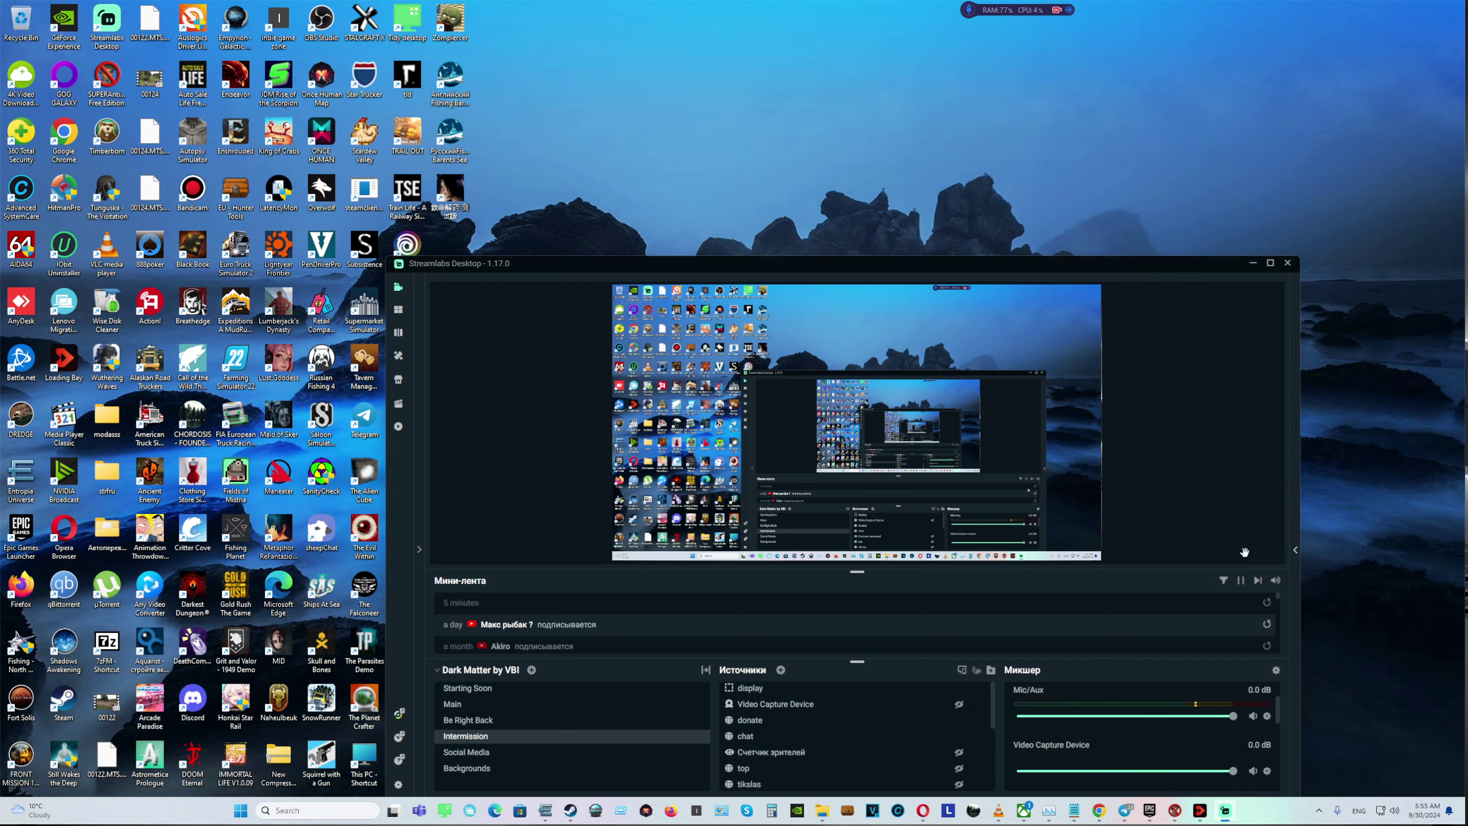
drag(1126, 269, 1186, 158)
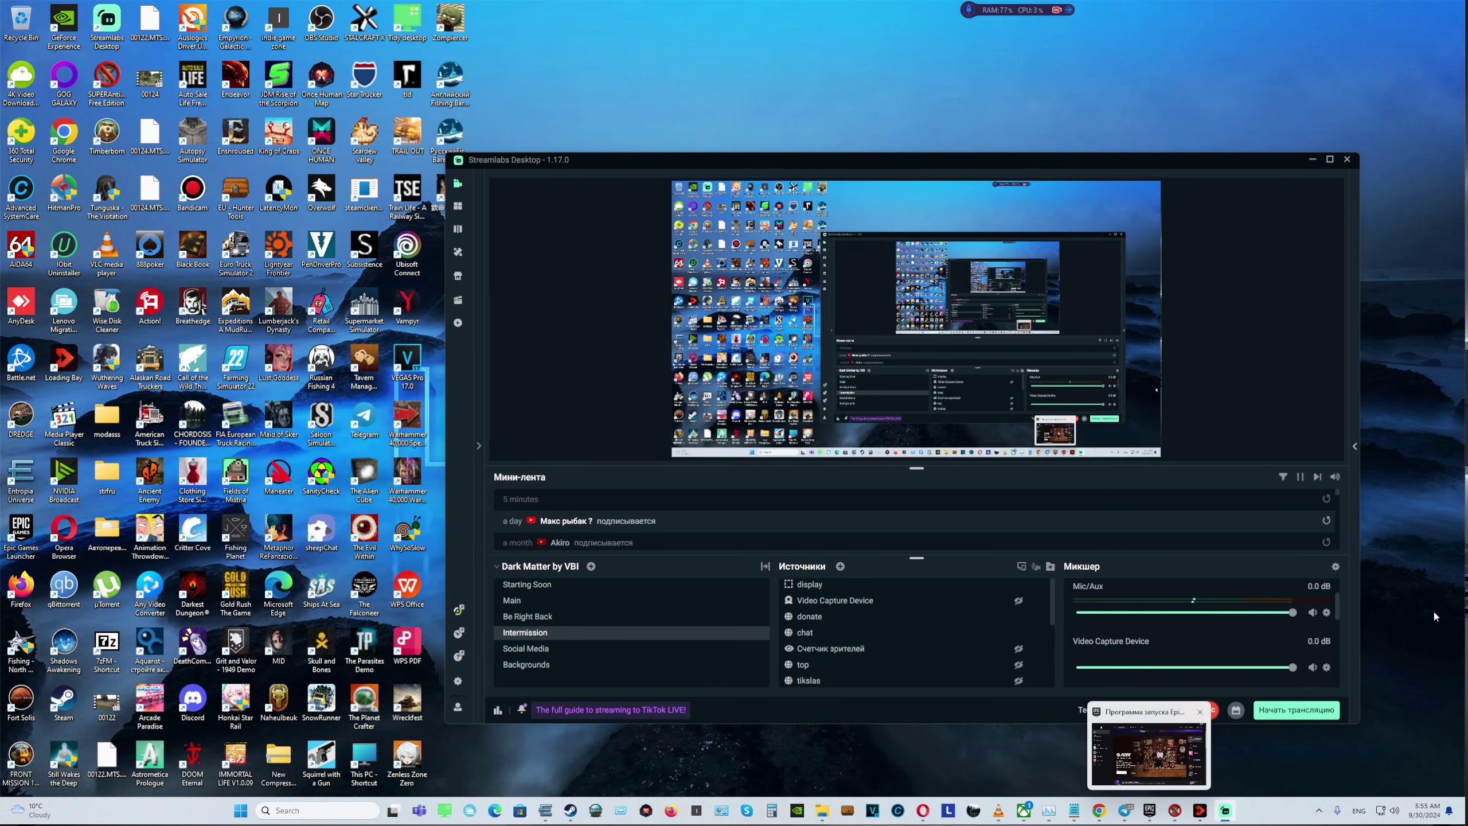
click(1209, 709)
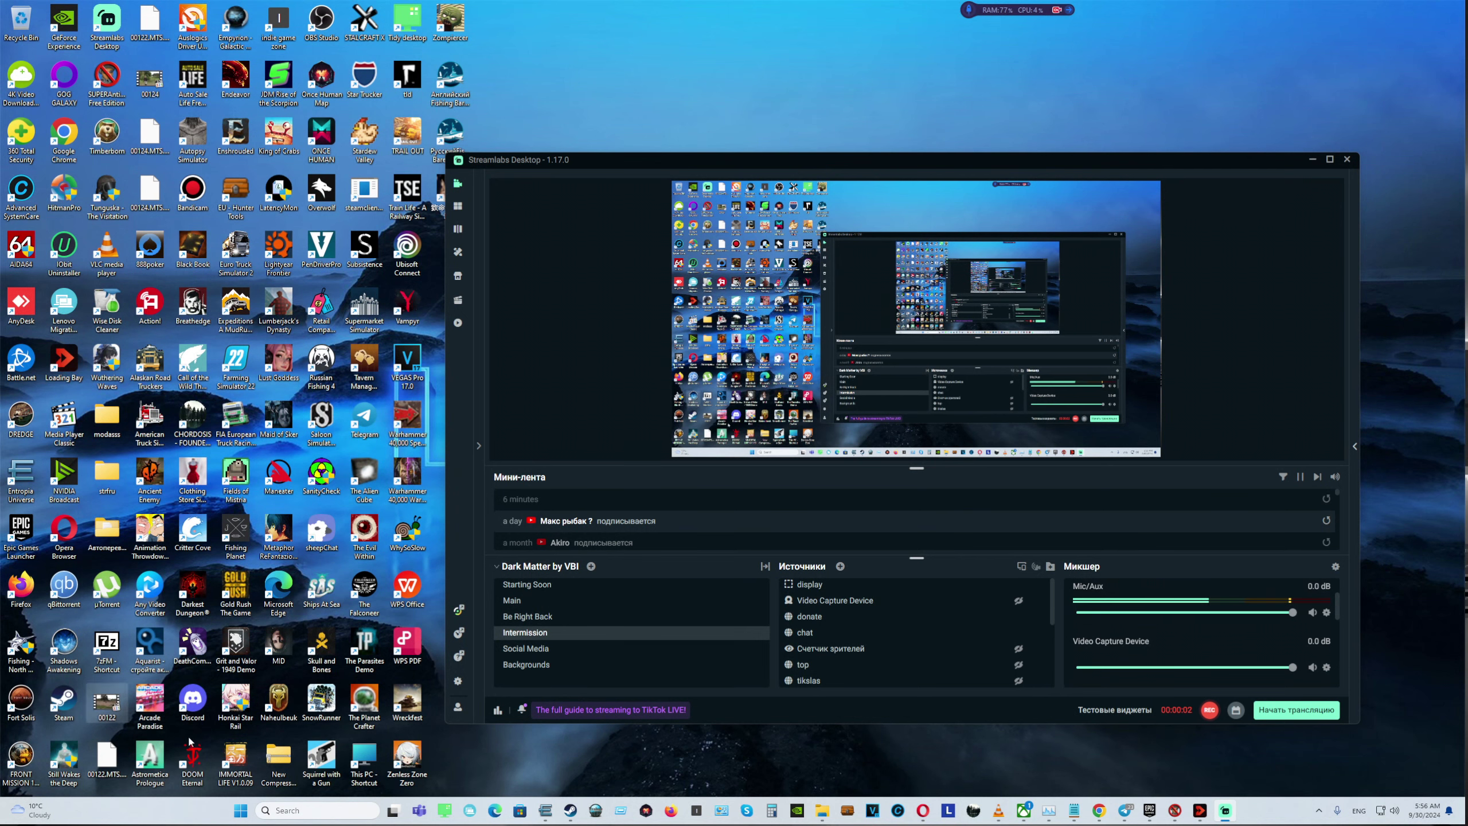
Open the ONCE HUMAN folder inside Games on the C: drive
double_click(364, 764)
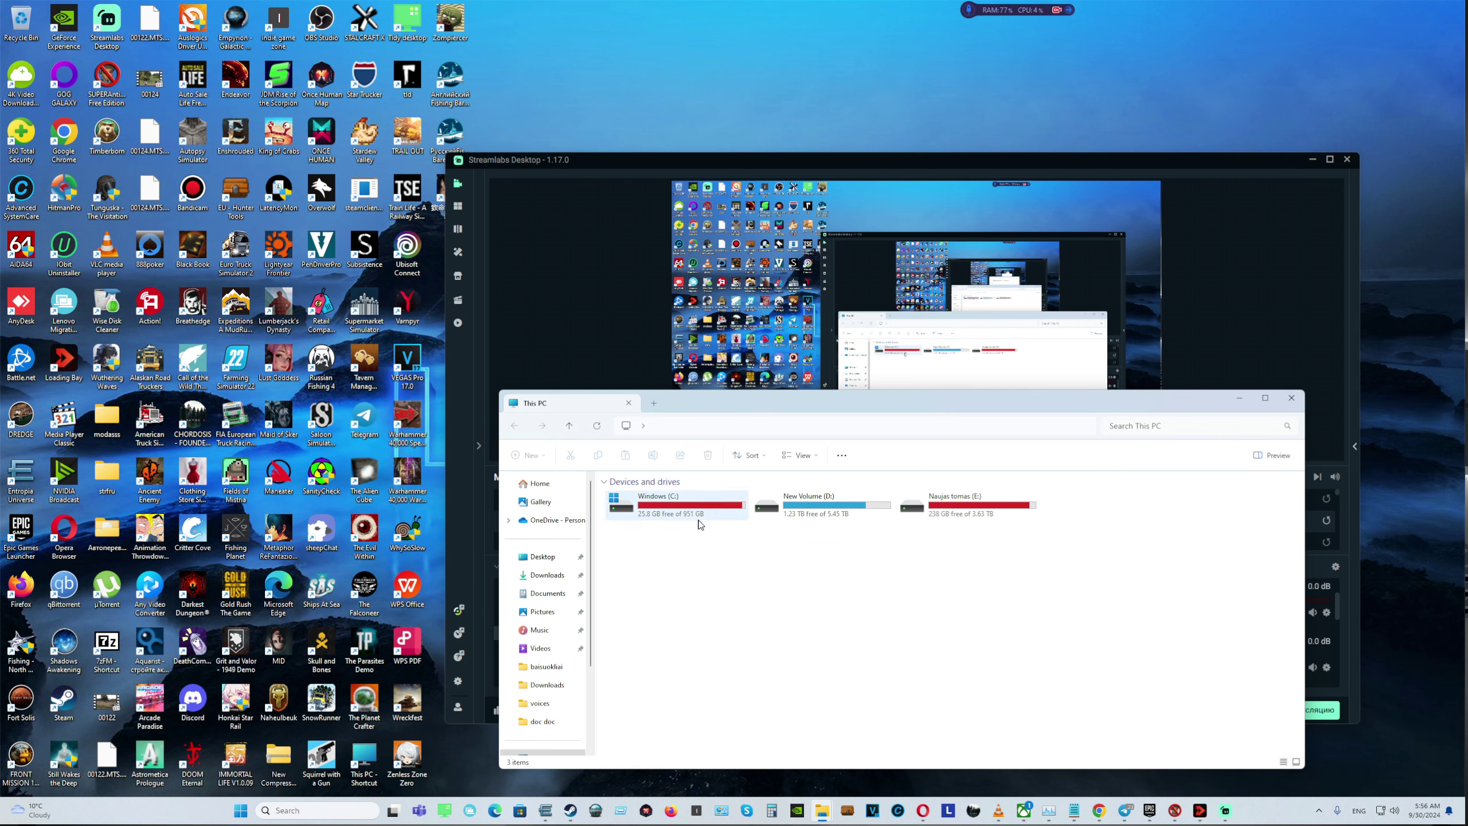
double_click(682, 514)
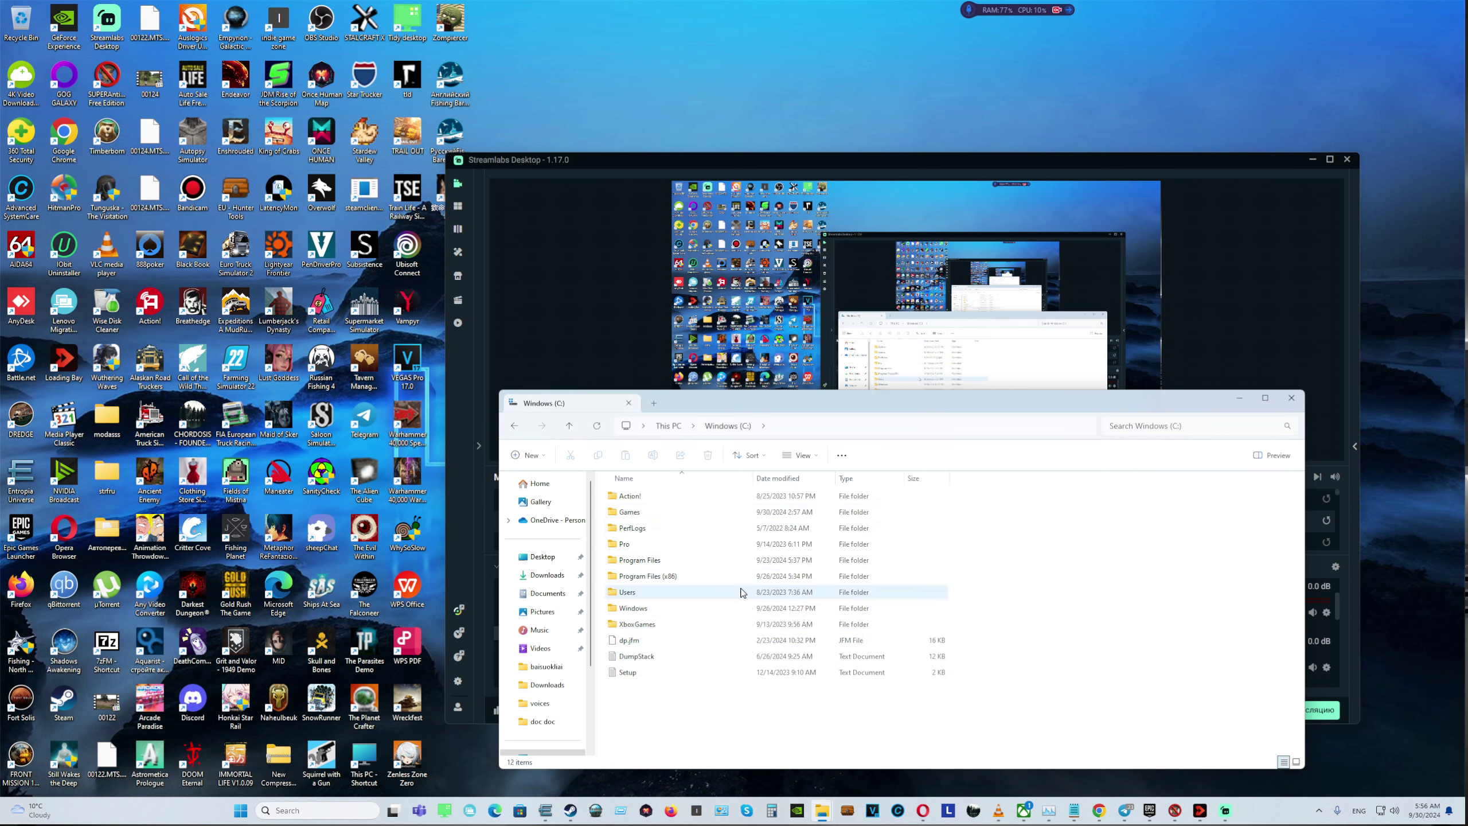
click(710, 516)
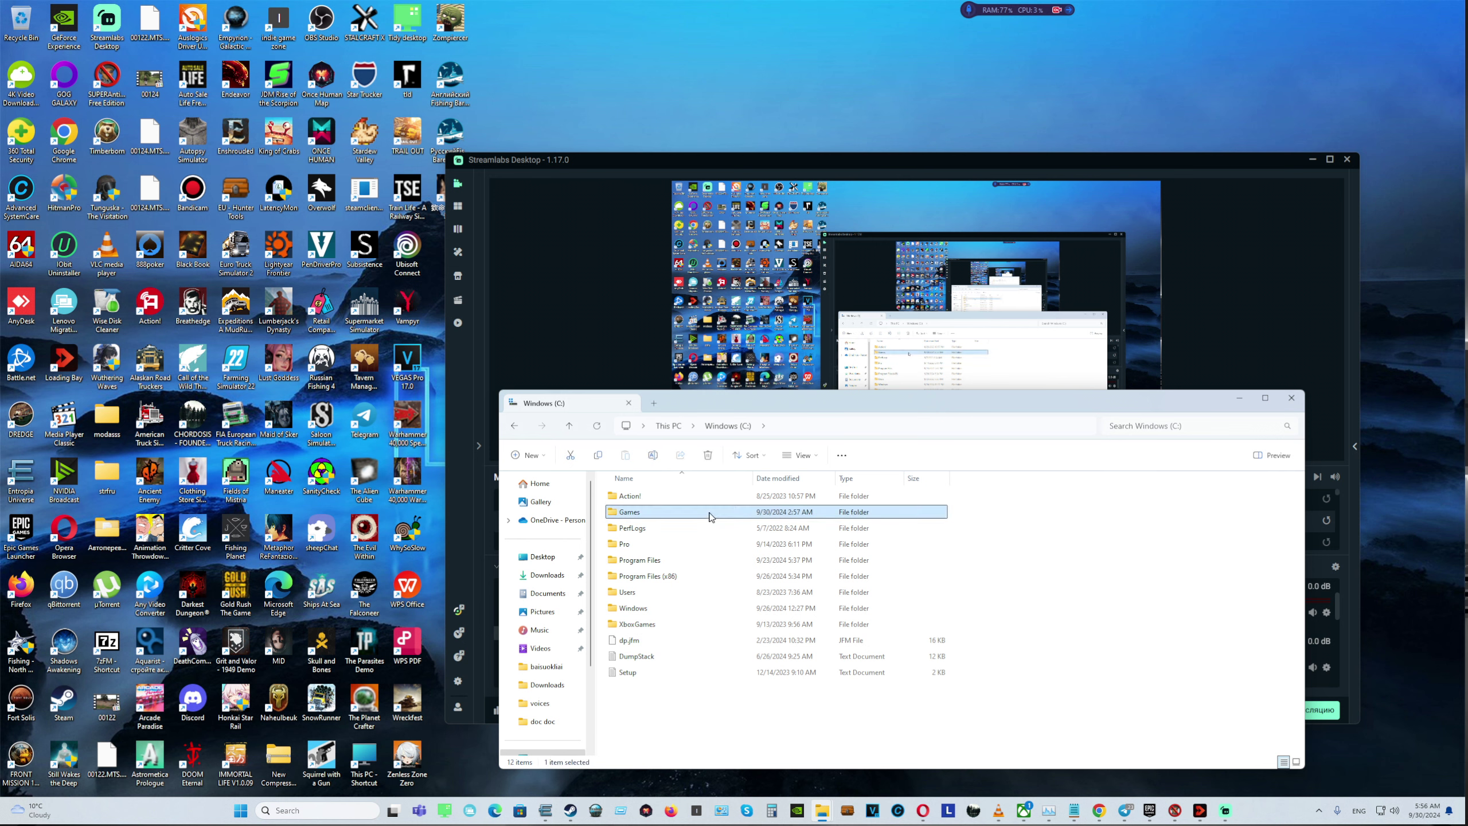
double_click(710, 514)
double_click(716, 561)
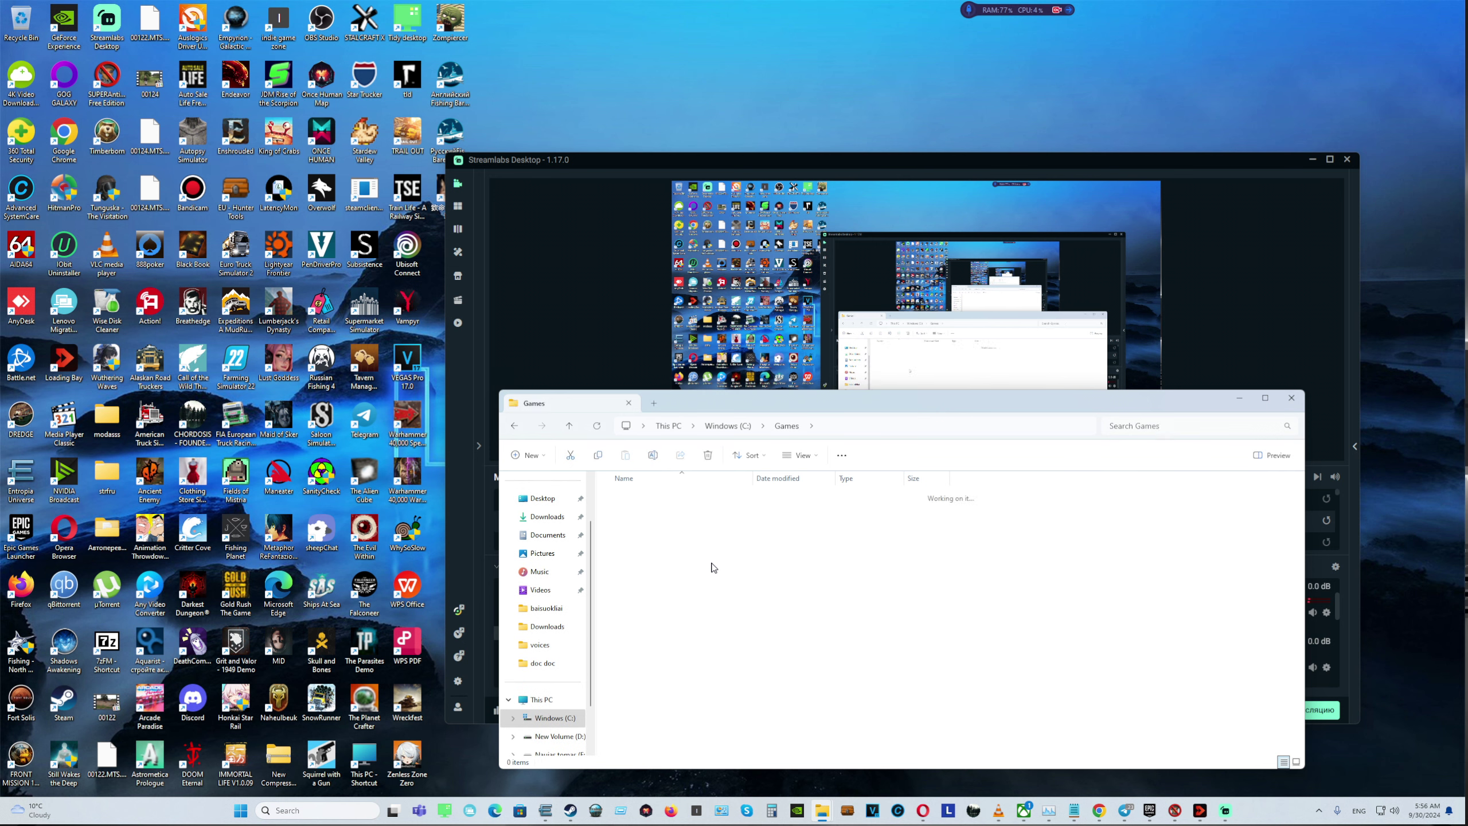
Find and select the ONCE_HUMAN application among the game files
scroll(1133, 568, down, 4)
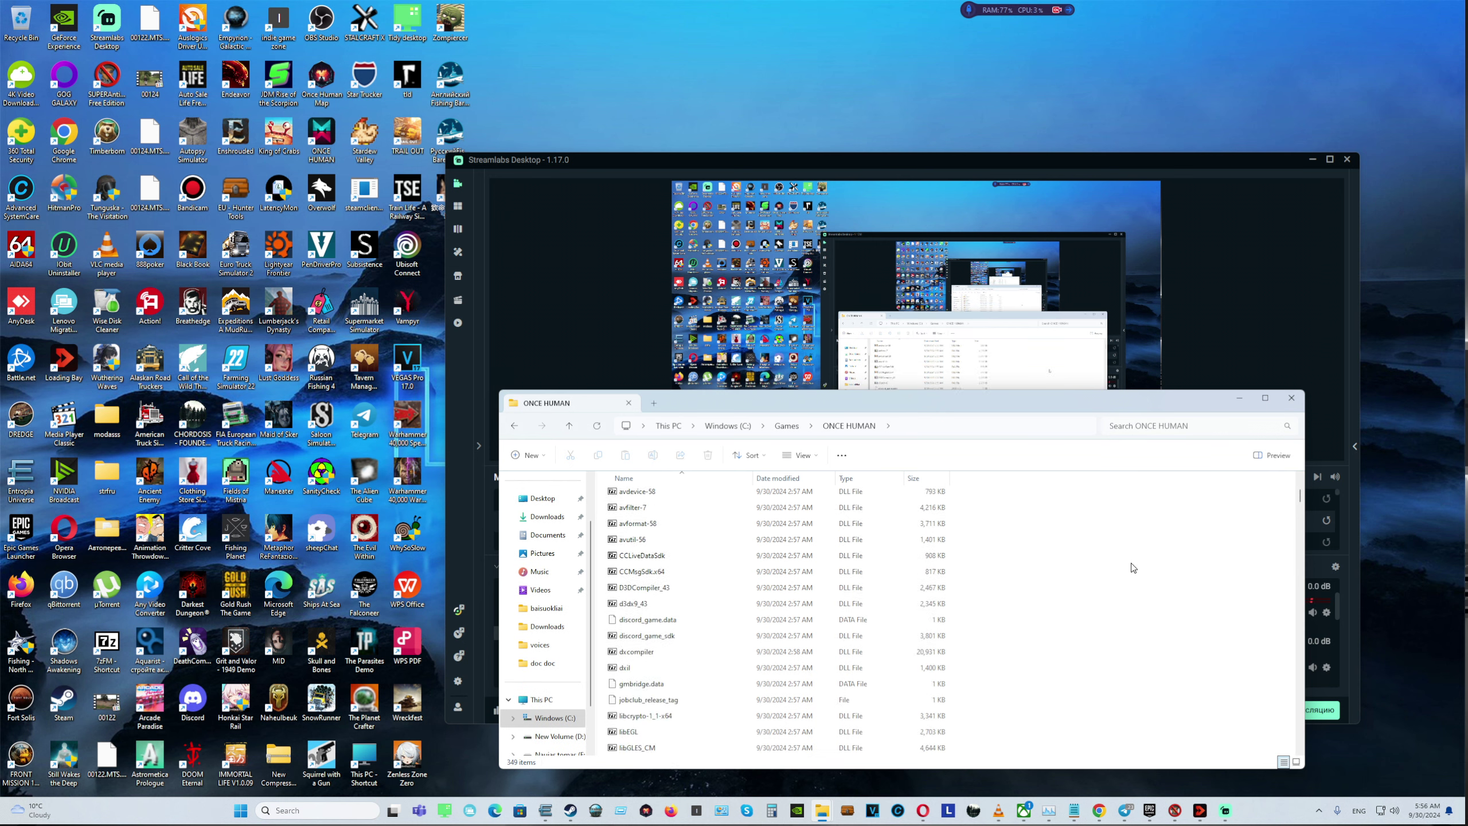
scroll(1133, 568, down, 4)
scroll(1133, 567, down, 8)
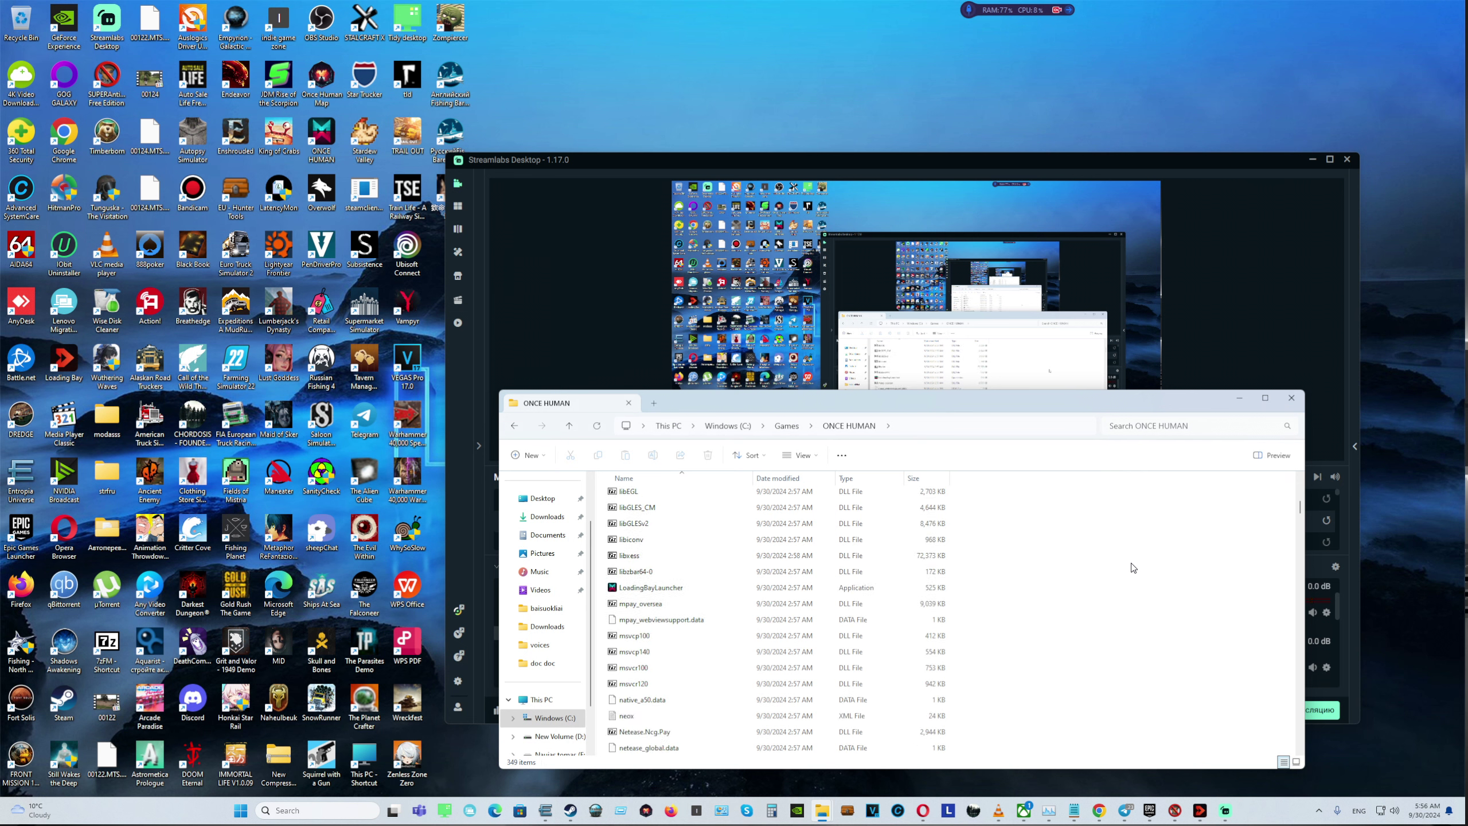
scroll(1133, 568, down, 1)
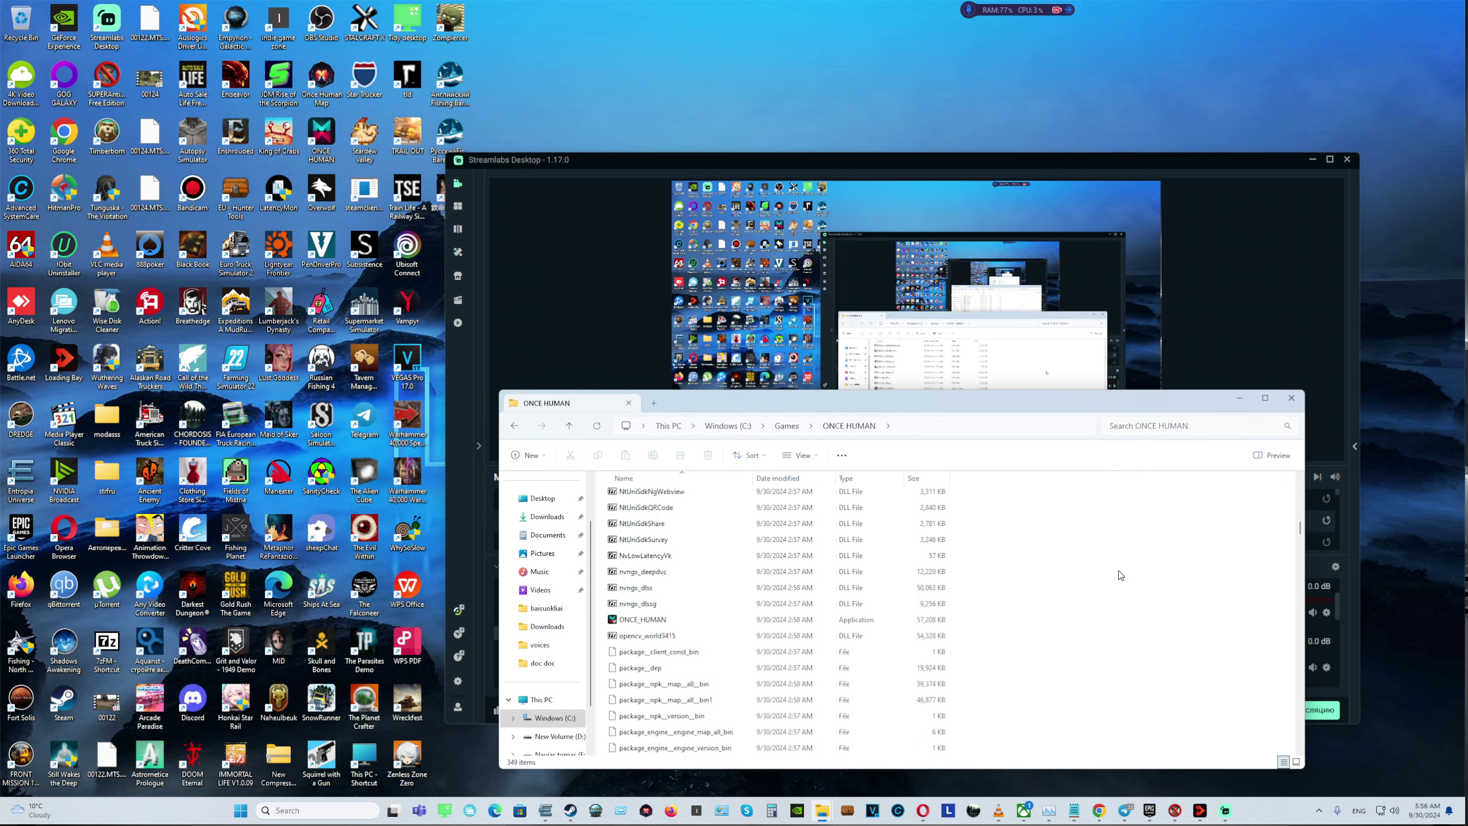
click(647, 625)
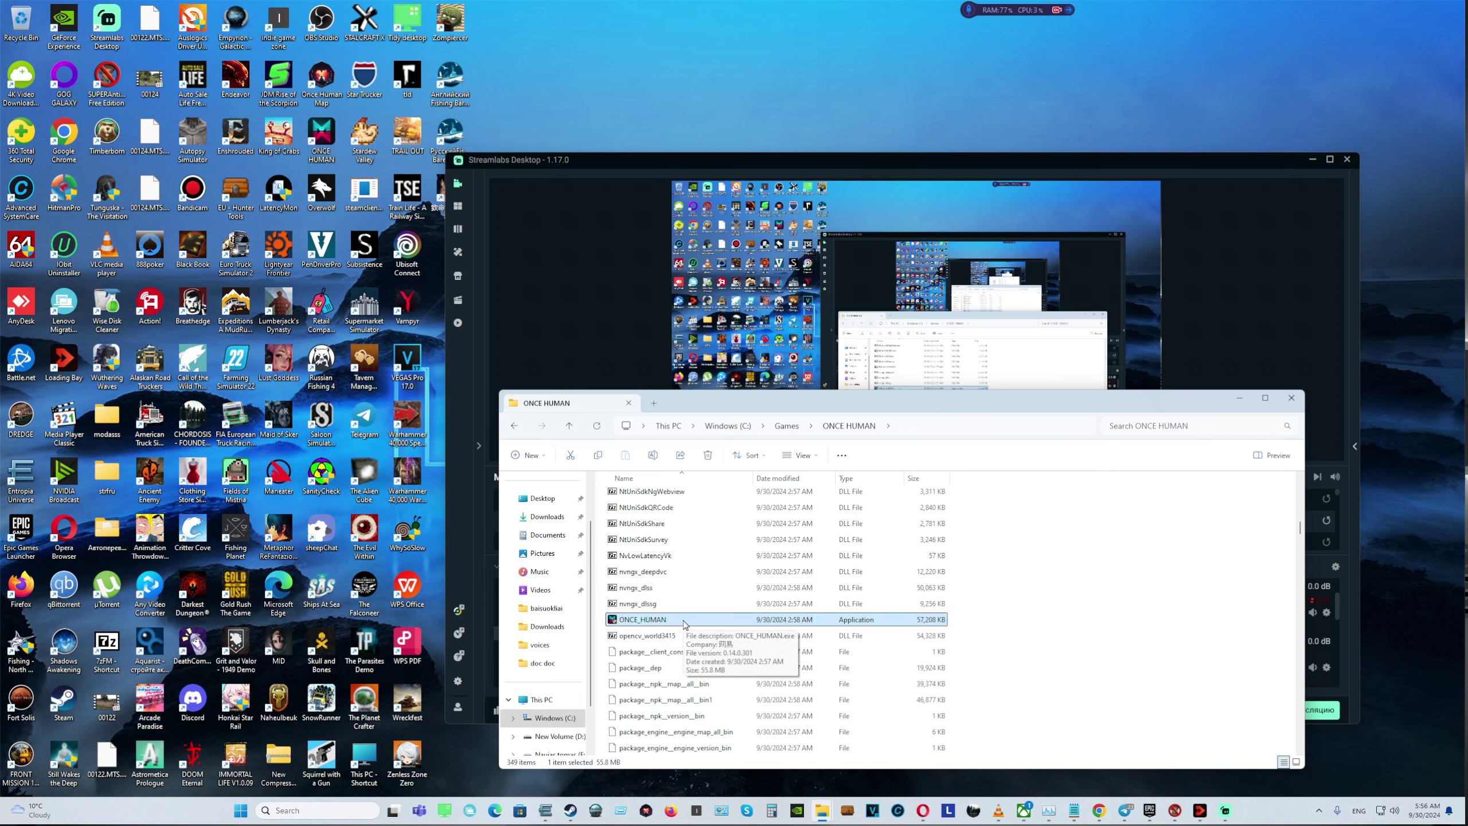
Inspect the general properties and advanced attributes of the ONCE_HUMAN application, and close them without changes
right_click(684, 623)
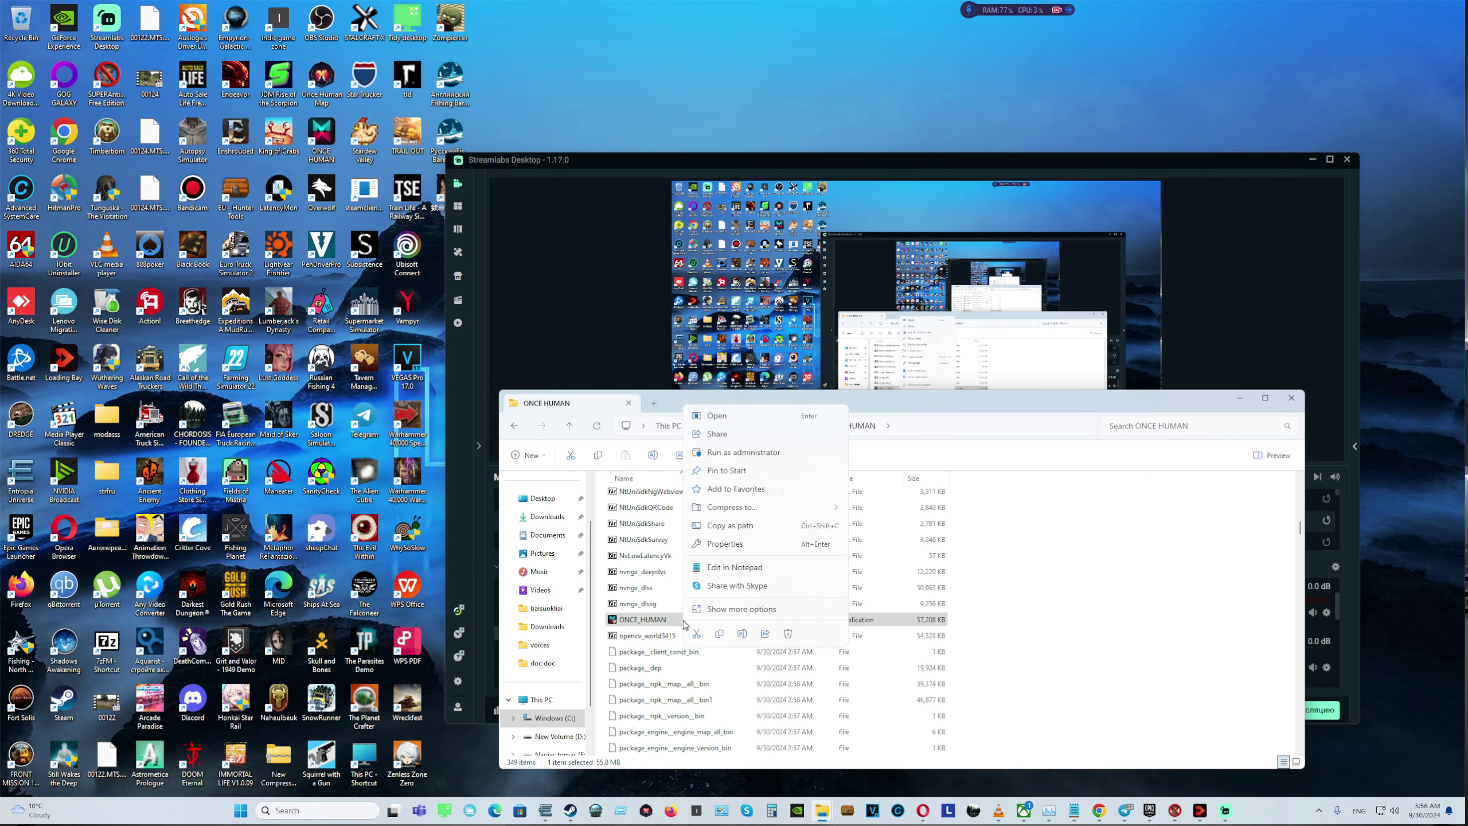
click(737, 610)
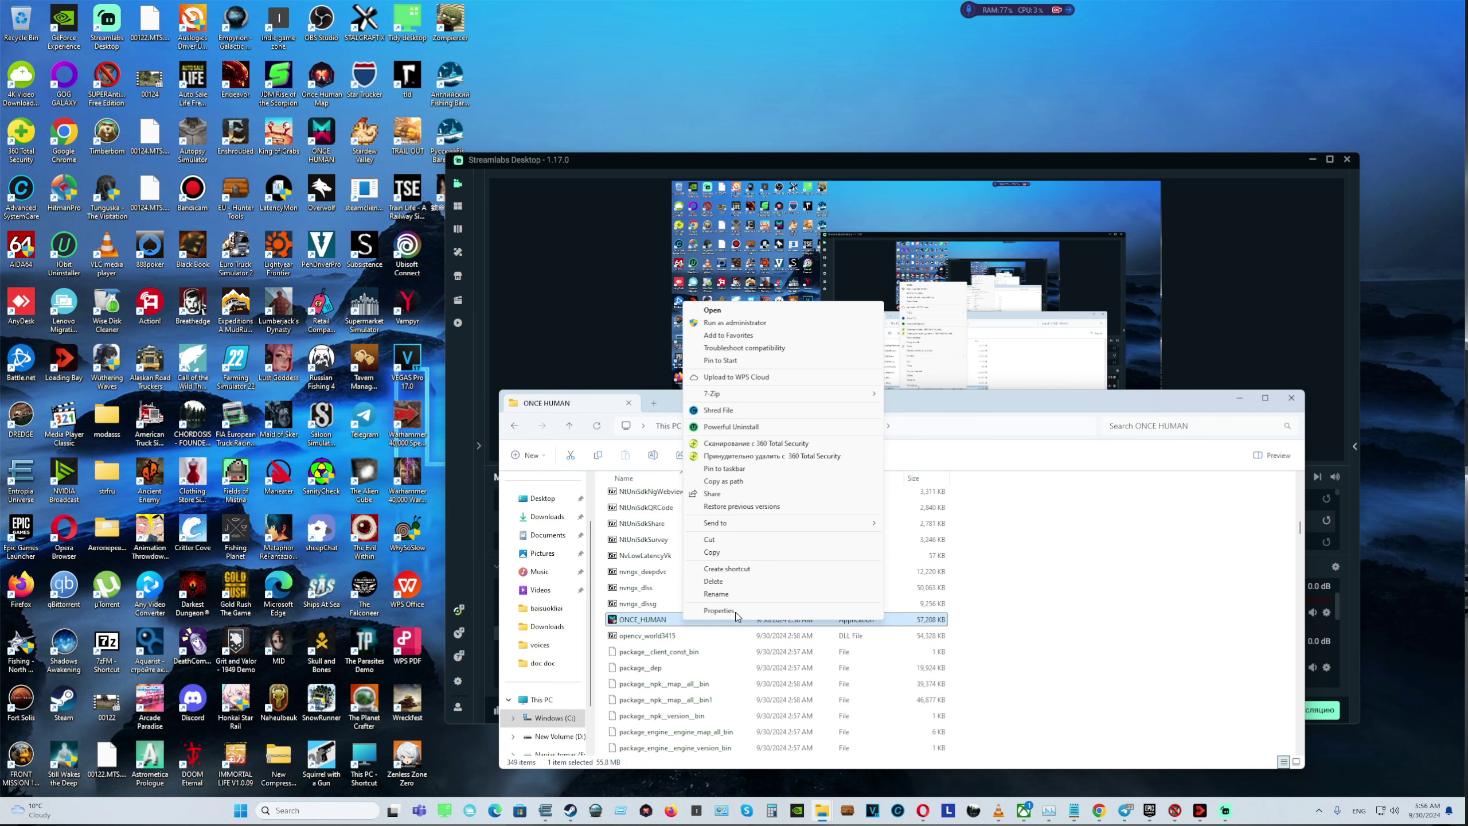
click(720, 611)
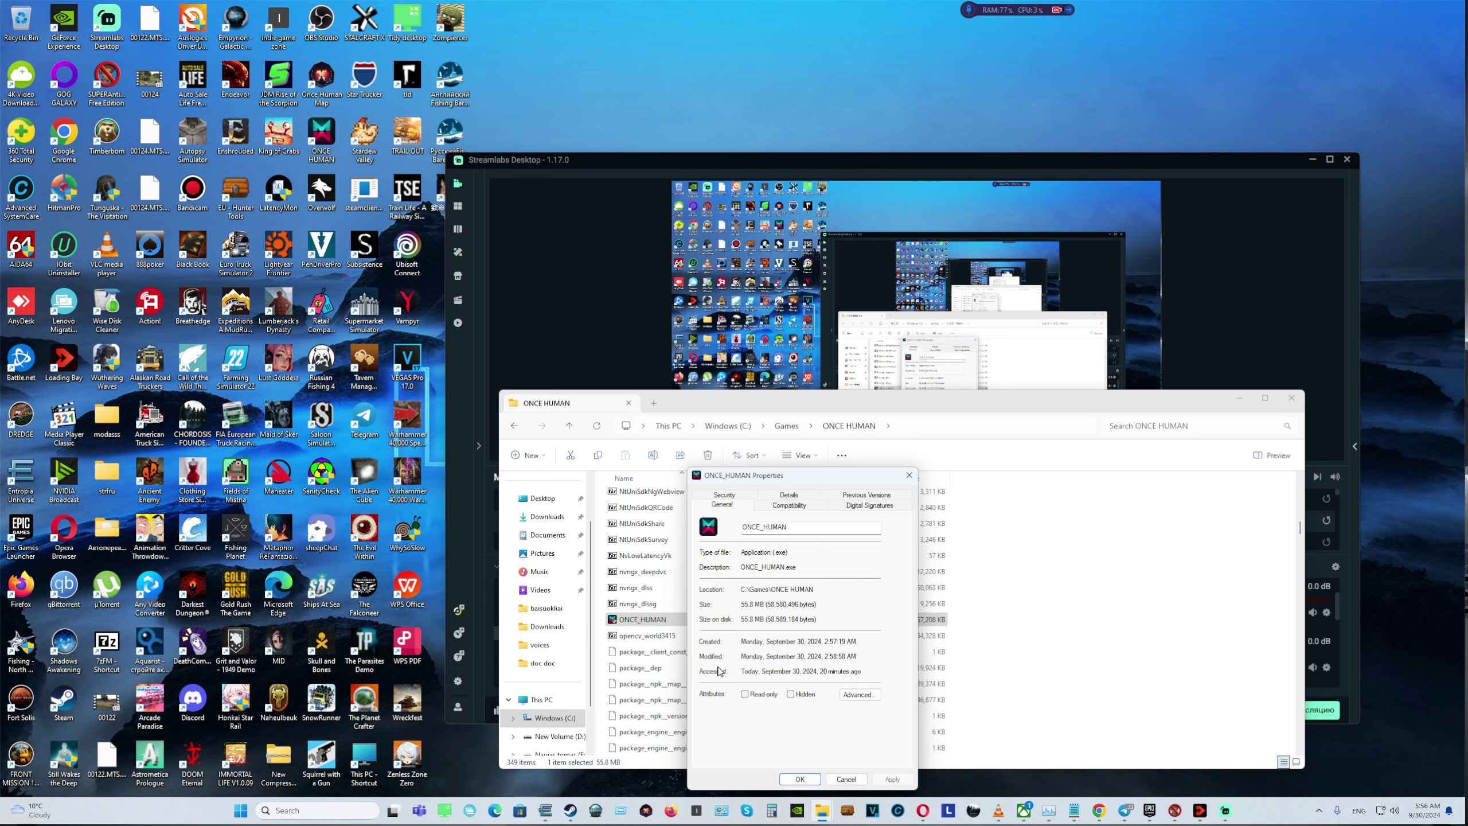
click(852, 696)
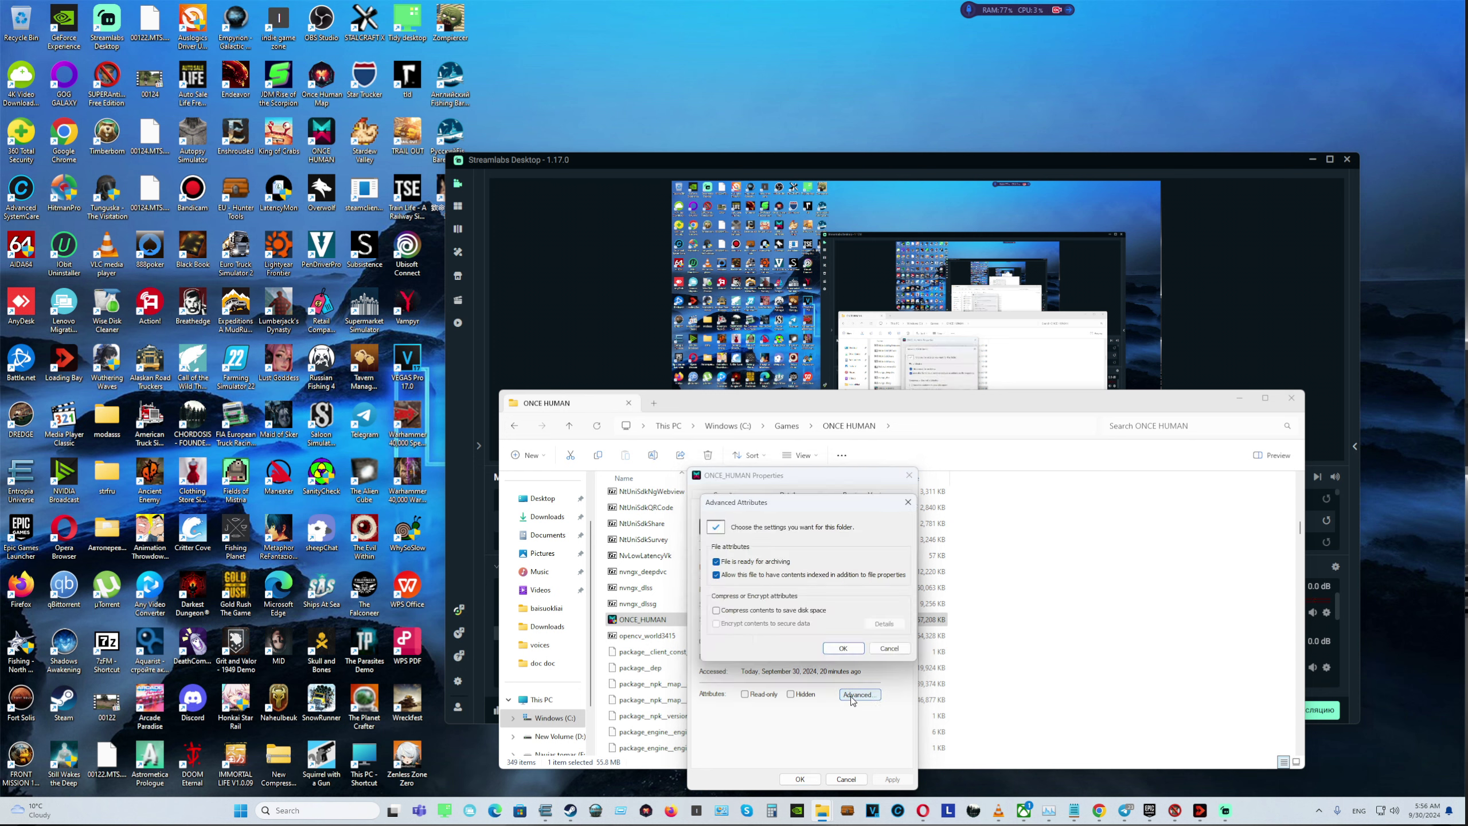
click(894, 650)
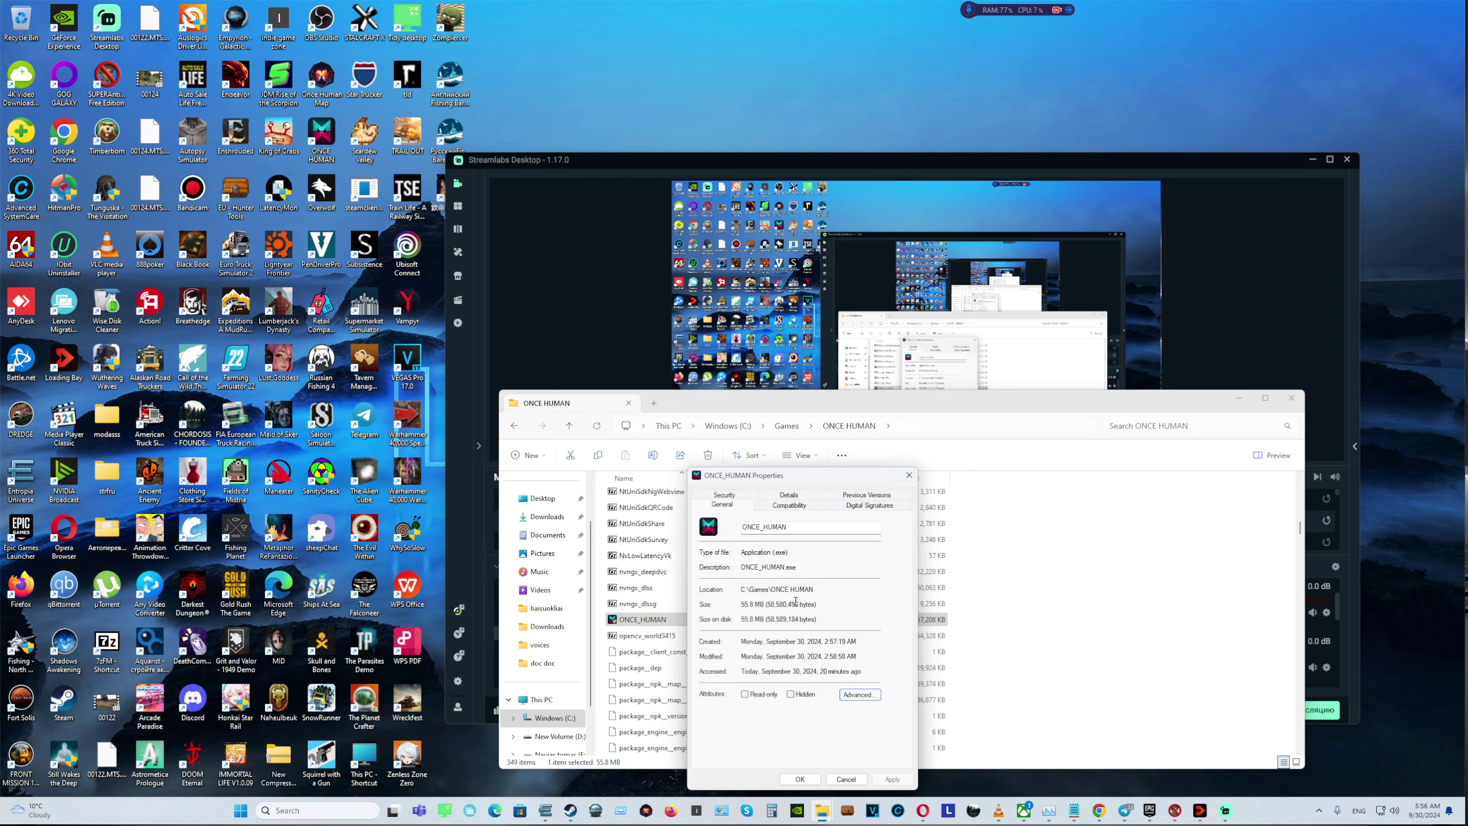
click(777, 566)
click(809, 525)
click(820, 570)
click(916, 474)
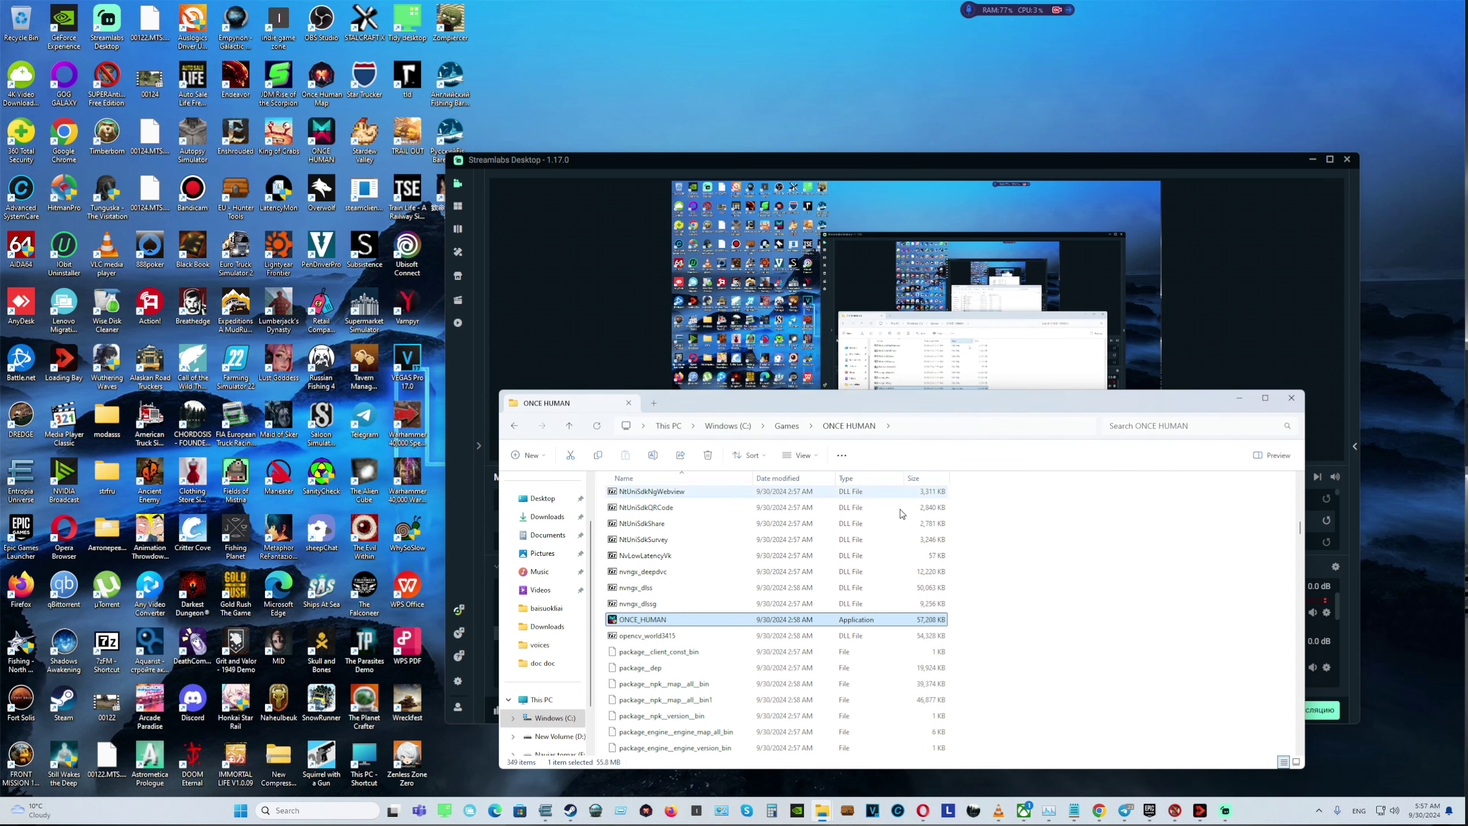
Create a shortcut to the ONCE_HUMAN application in its folder and find it at the end of the file list
right_click(703, 621)
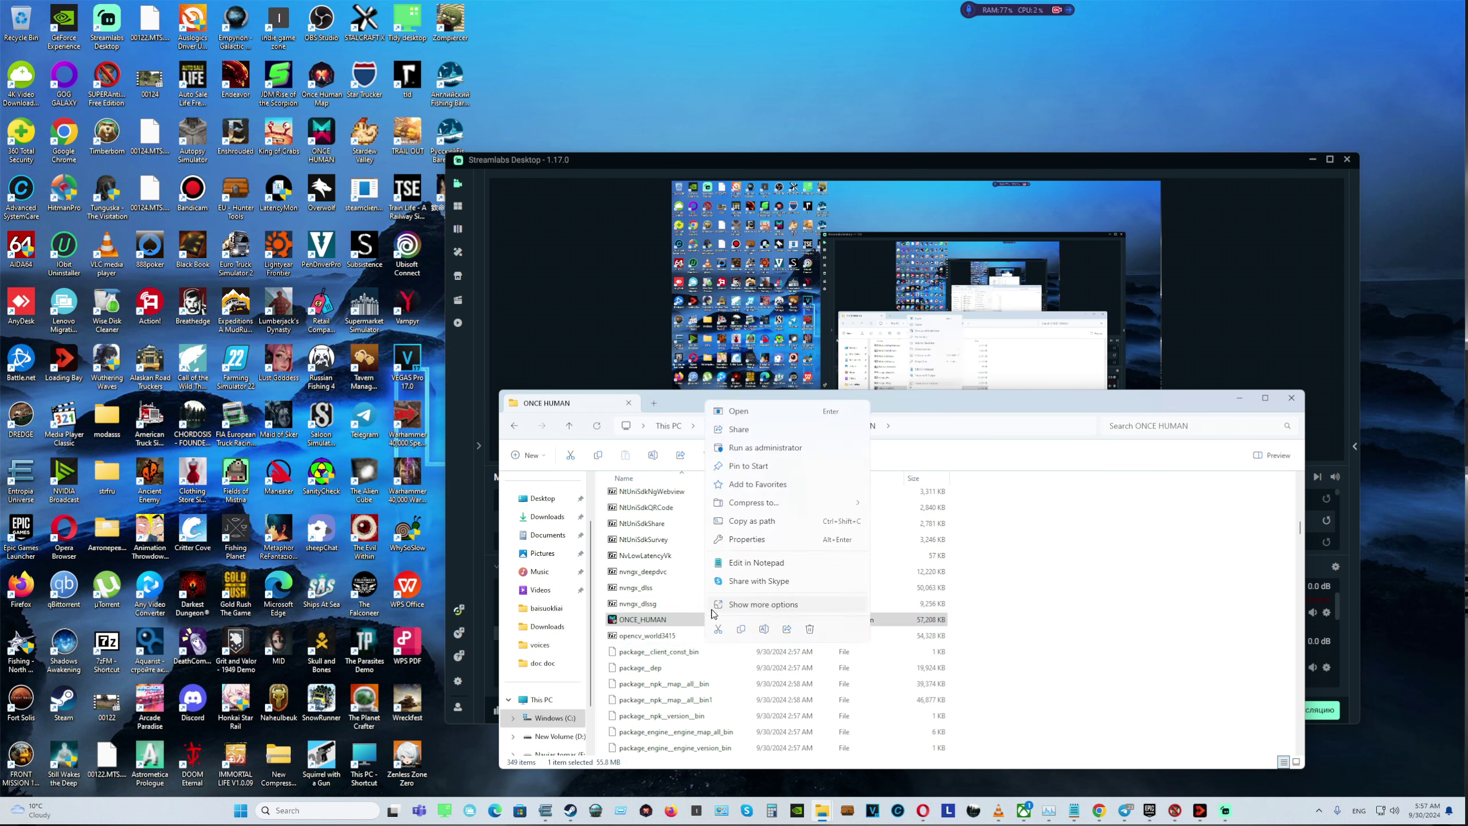
click(758, 605)
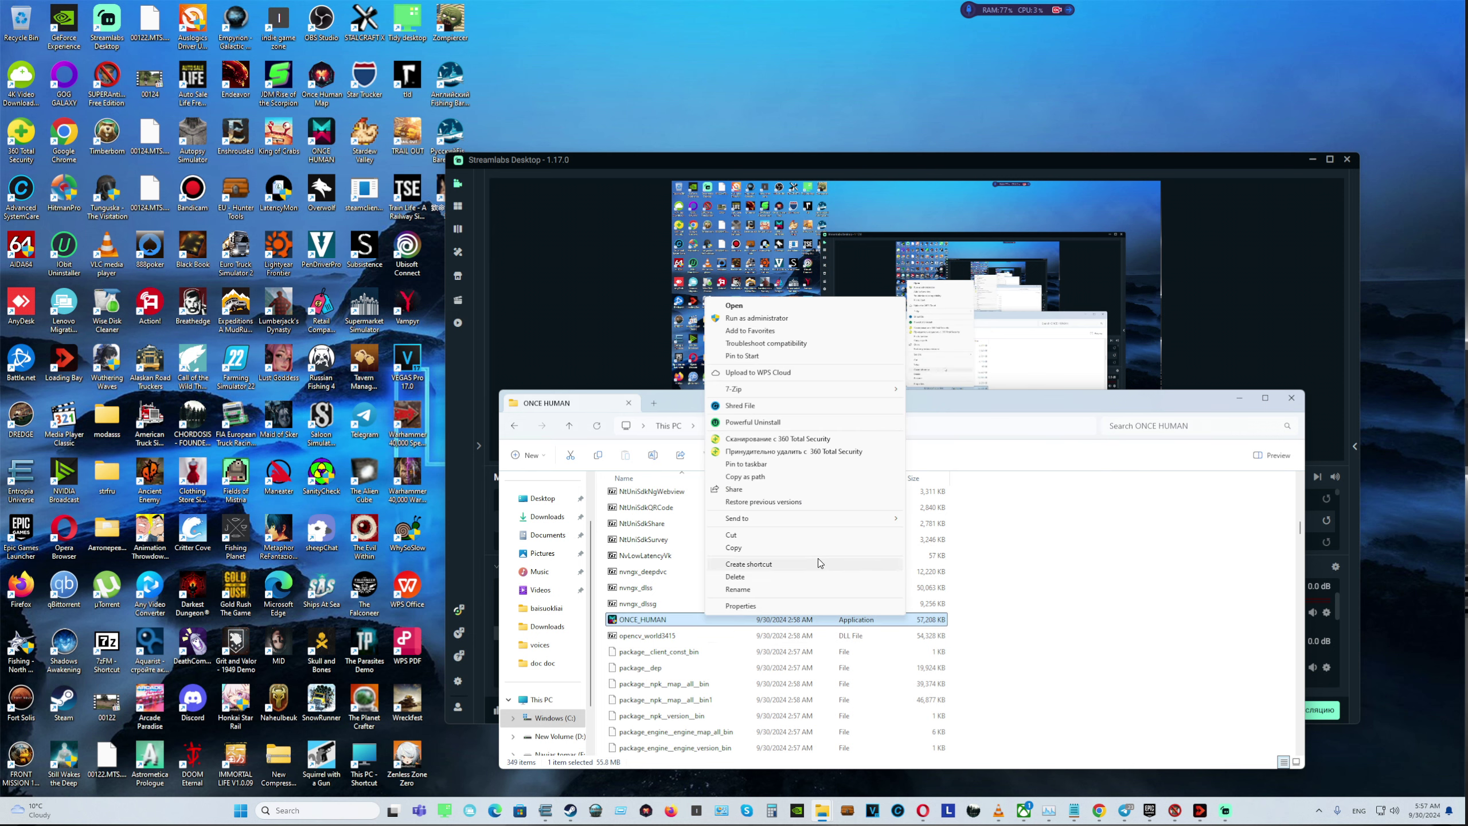
click(773, 565)
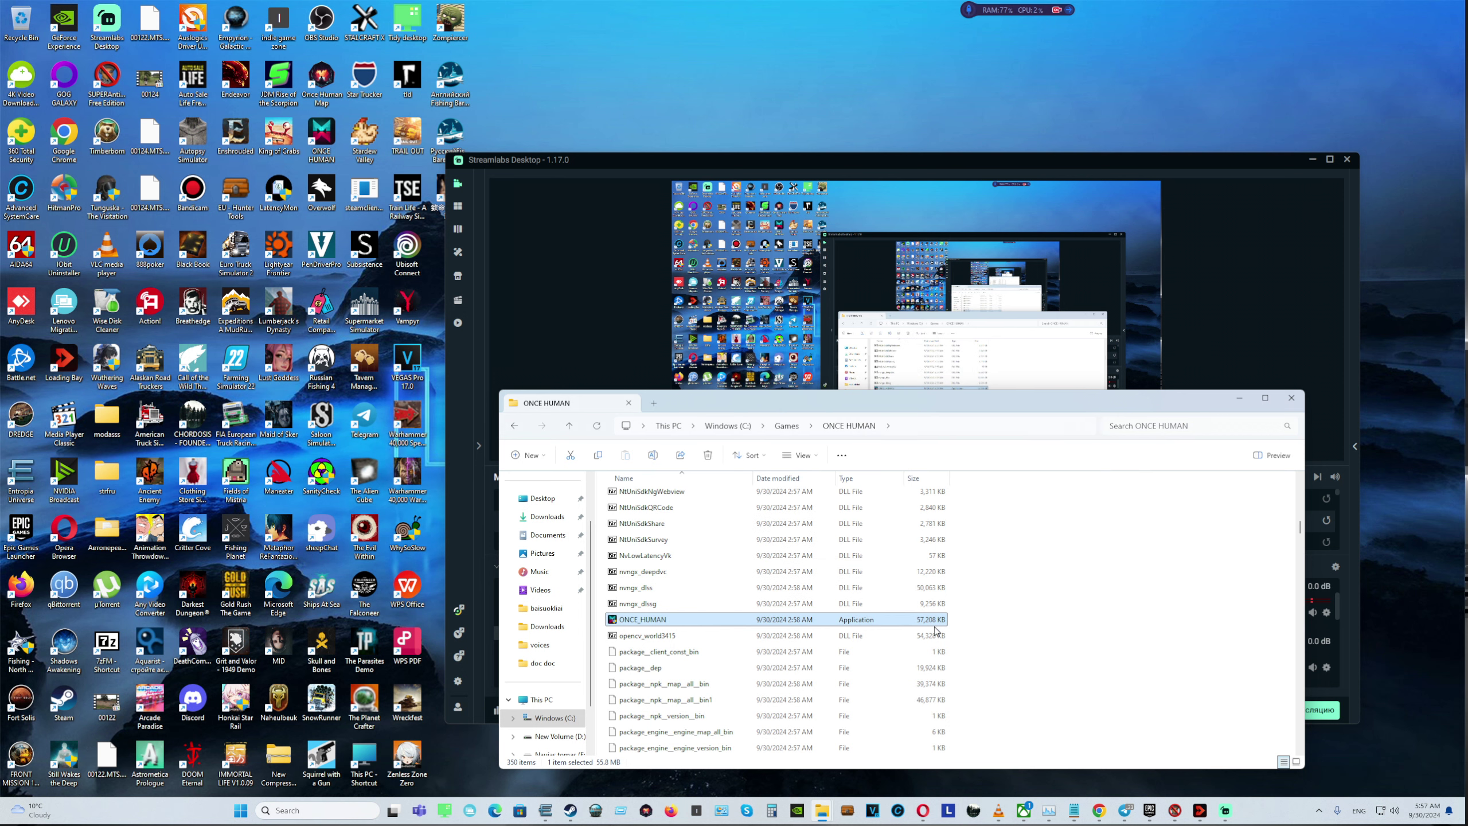
scroll(890, 630, down, 8)
scroll(885, 635, down, 20)
scroll(890, 635, down, 7)
drag(1300, 650, 1289, 769)
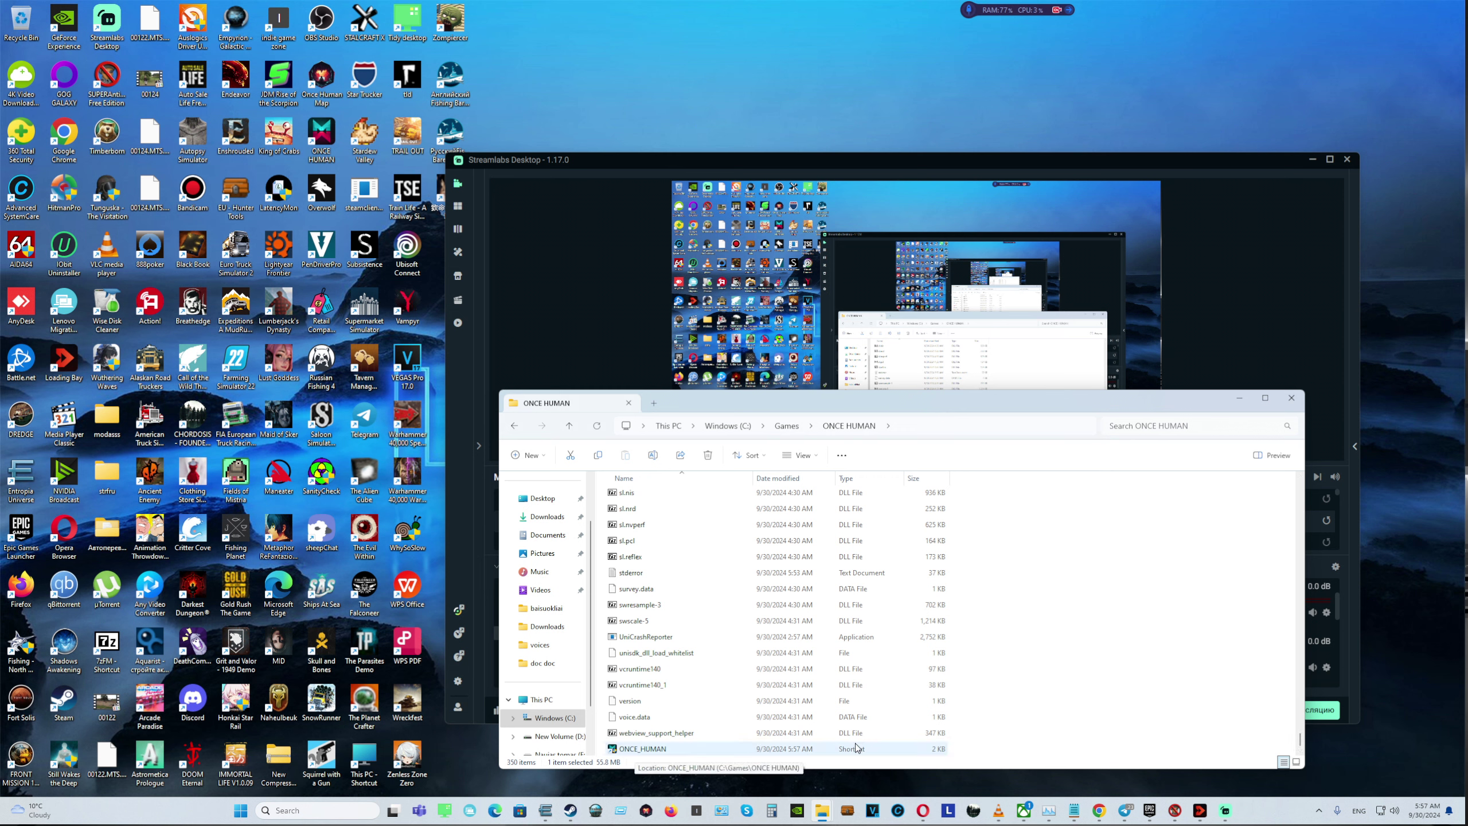
Check the ONCE HUMAN folder's properties and advanced attributes, try clearing its read-only attribute, and close without applying
right_click(716, 753)
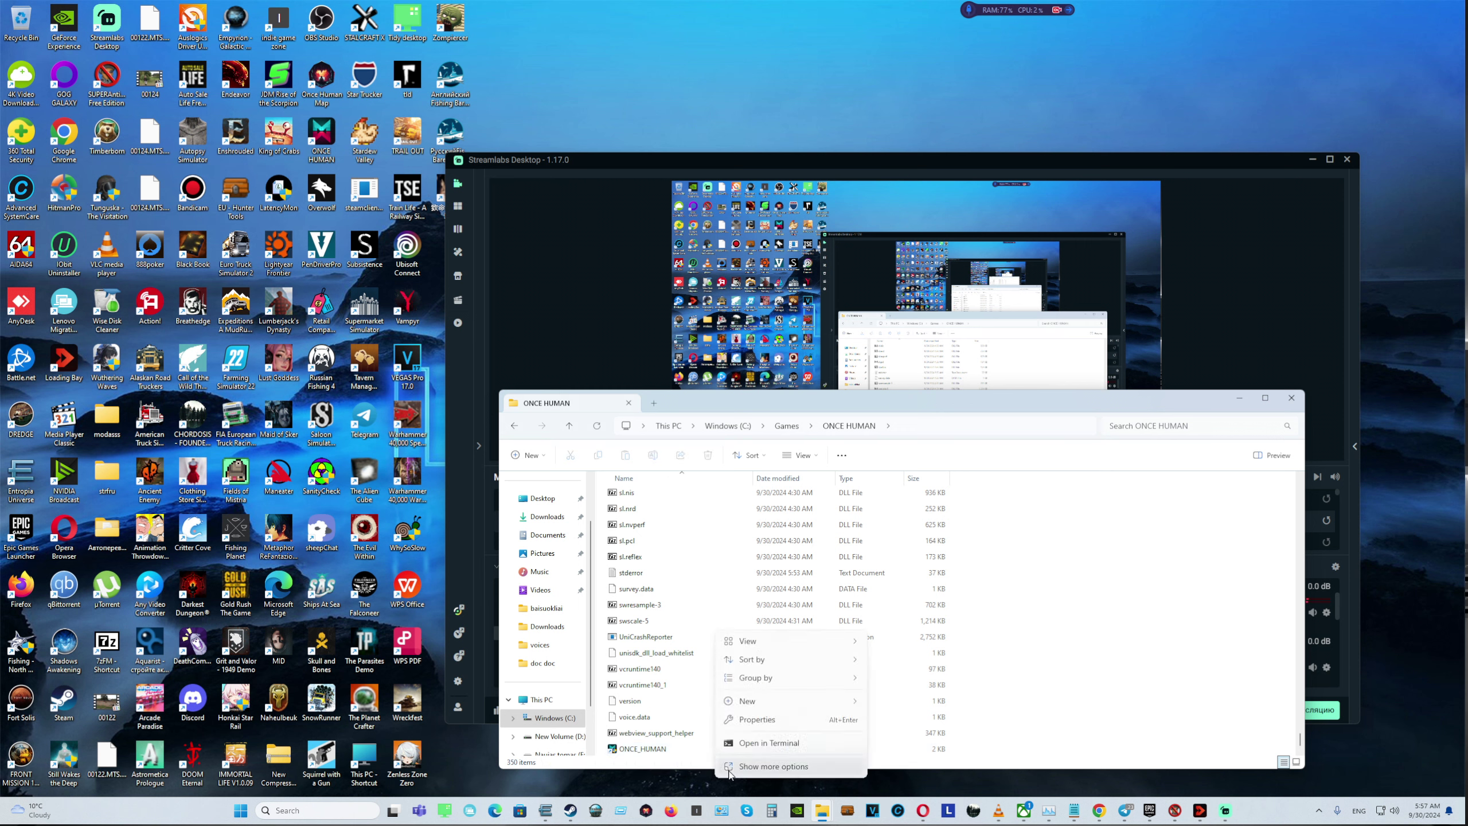
click(768, 725)
drag(572, 486, 962, 528)
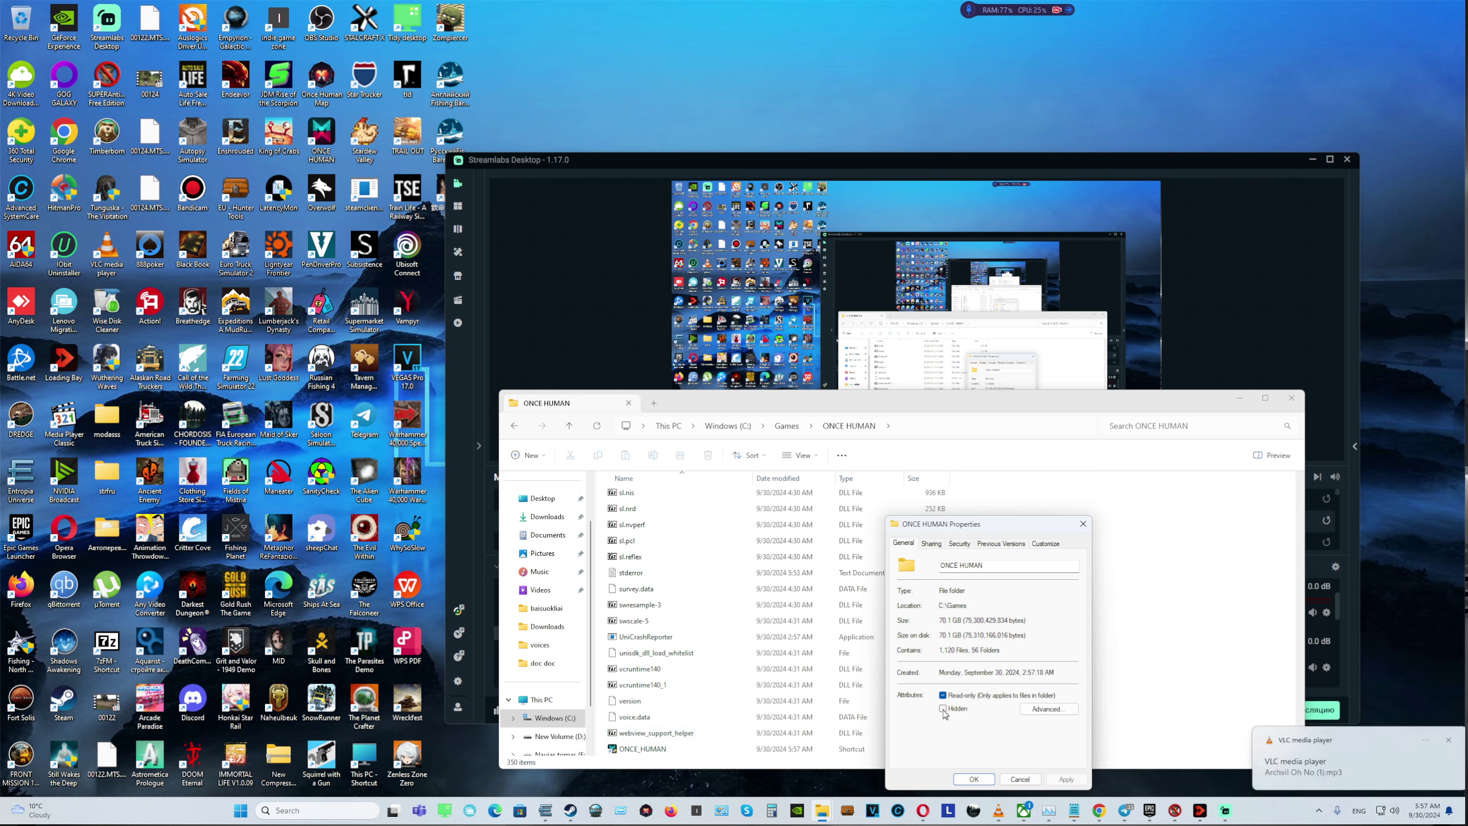
click(1046, 709)
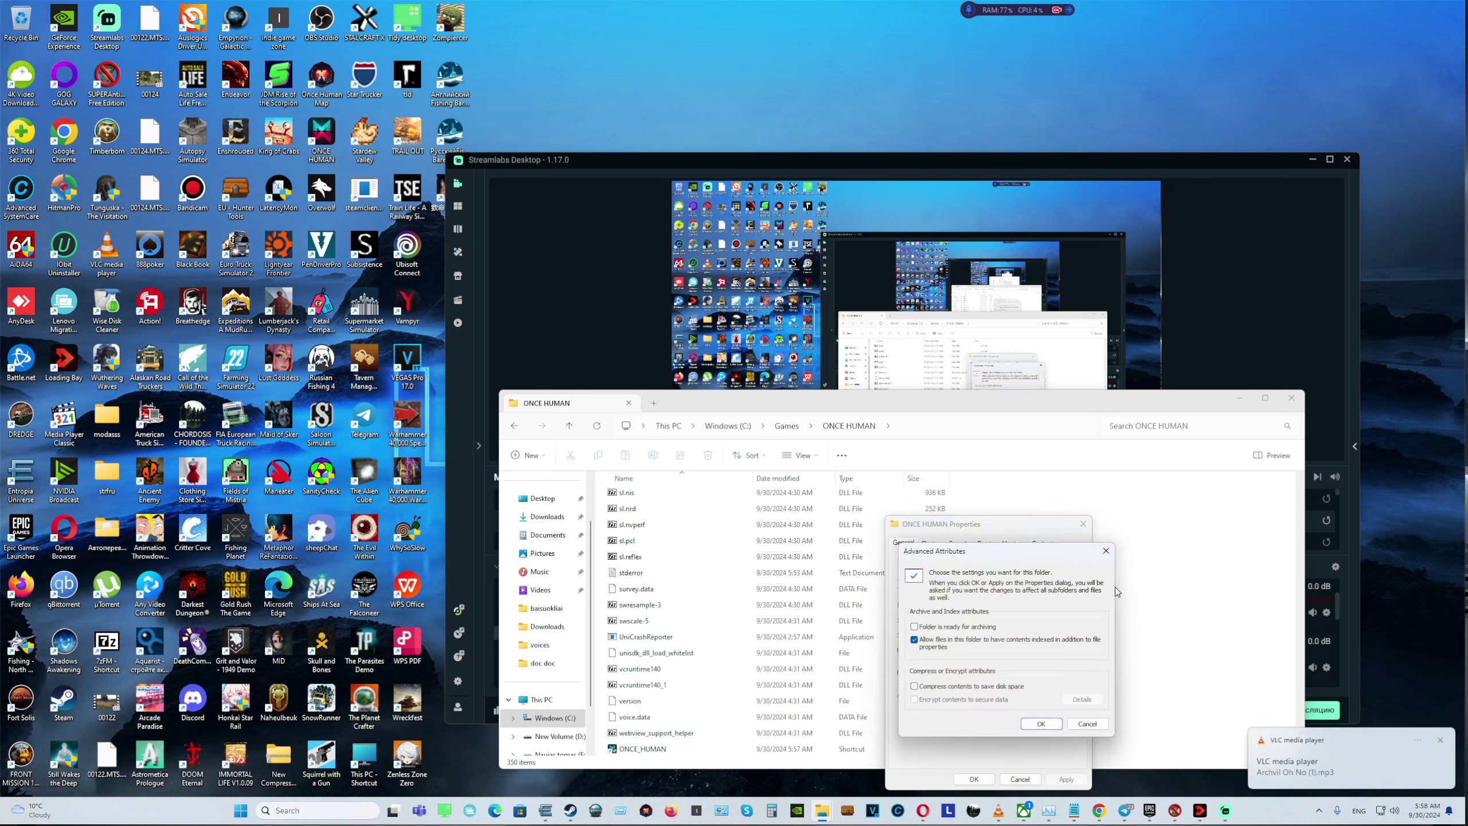
click(1106, 554)
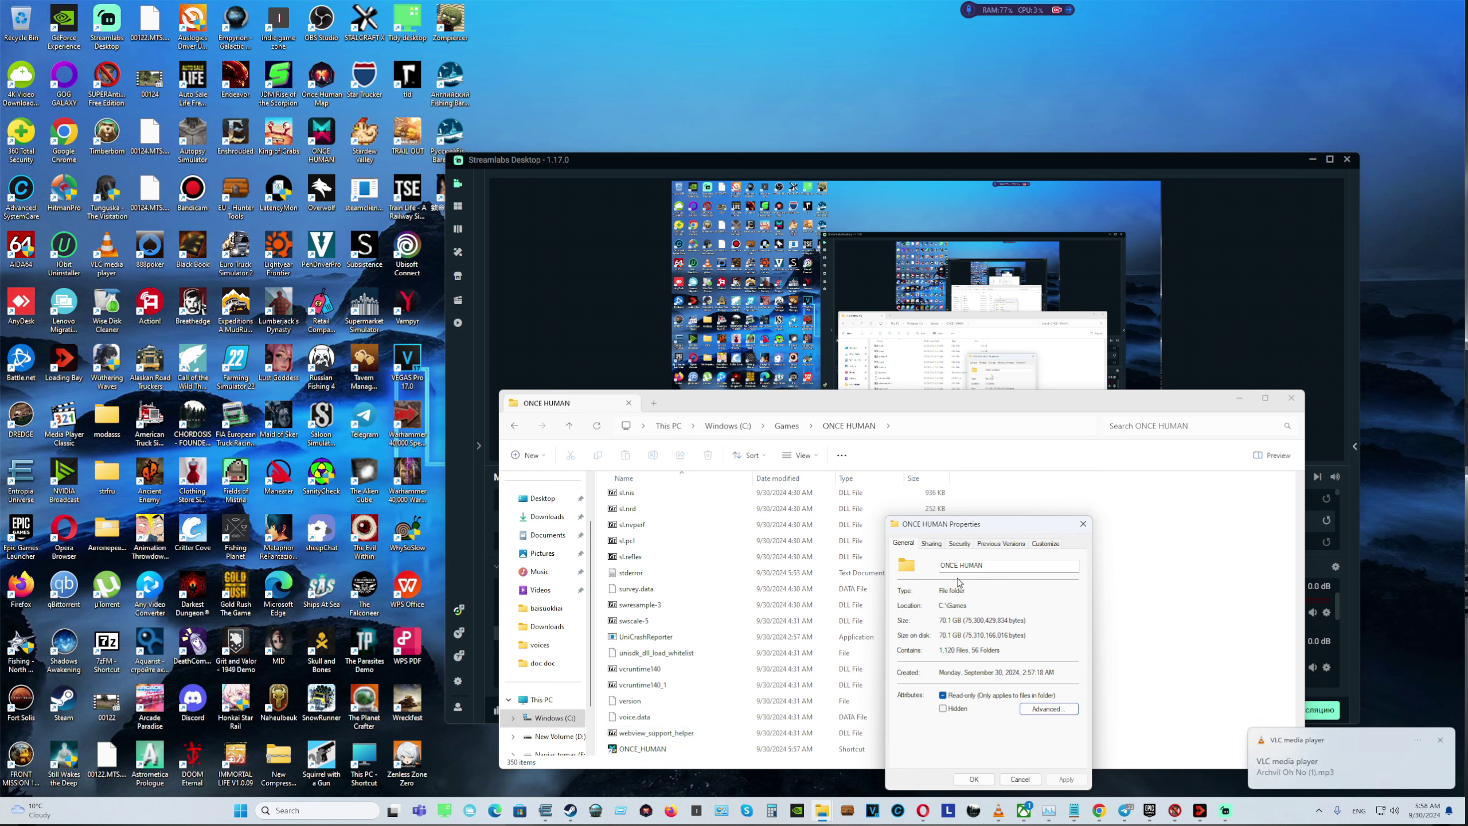
click(948, 698)
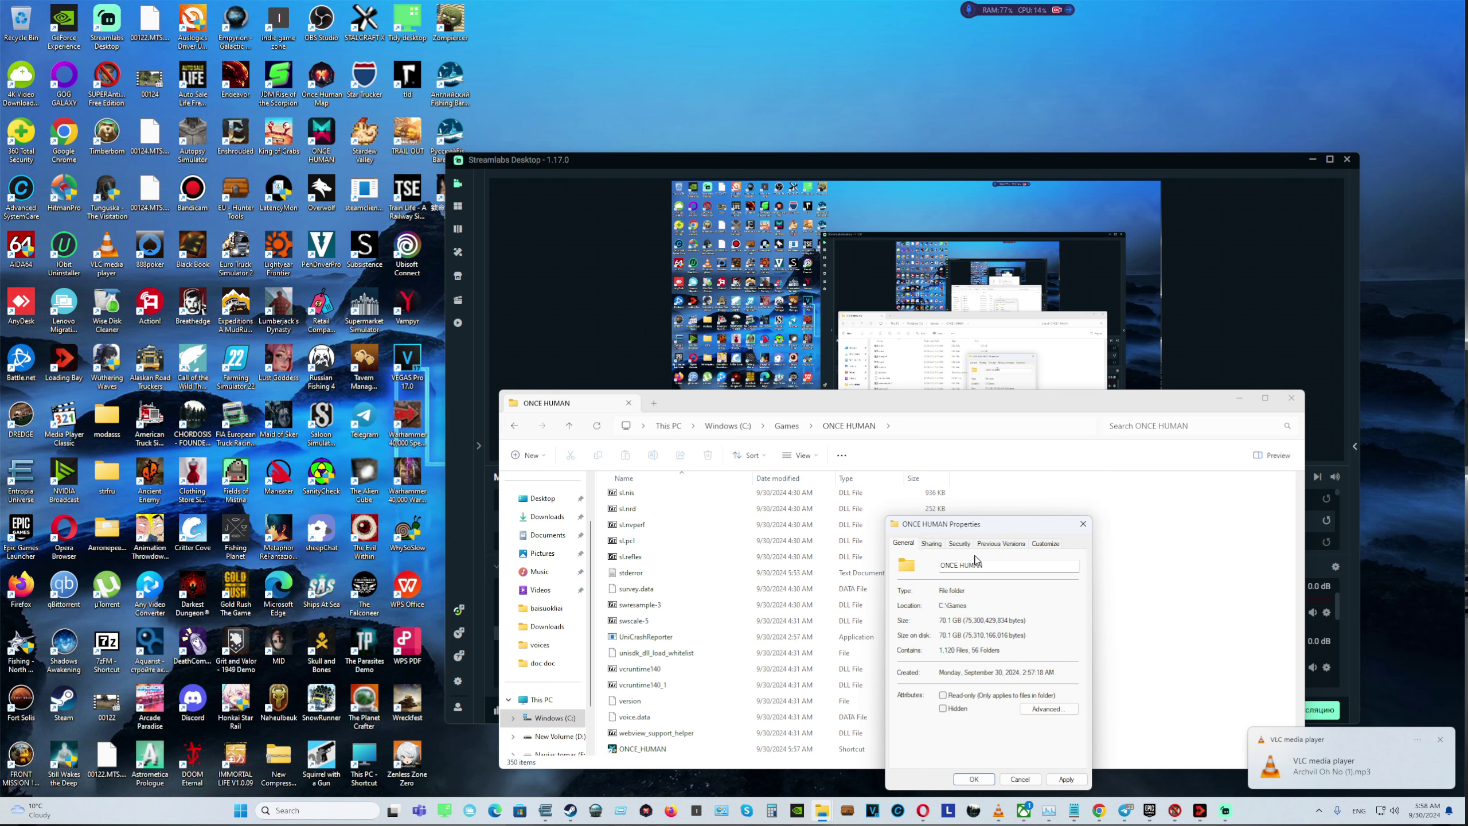
click(1014, 570)
click(979, 591)
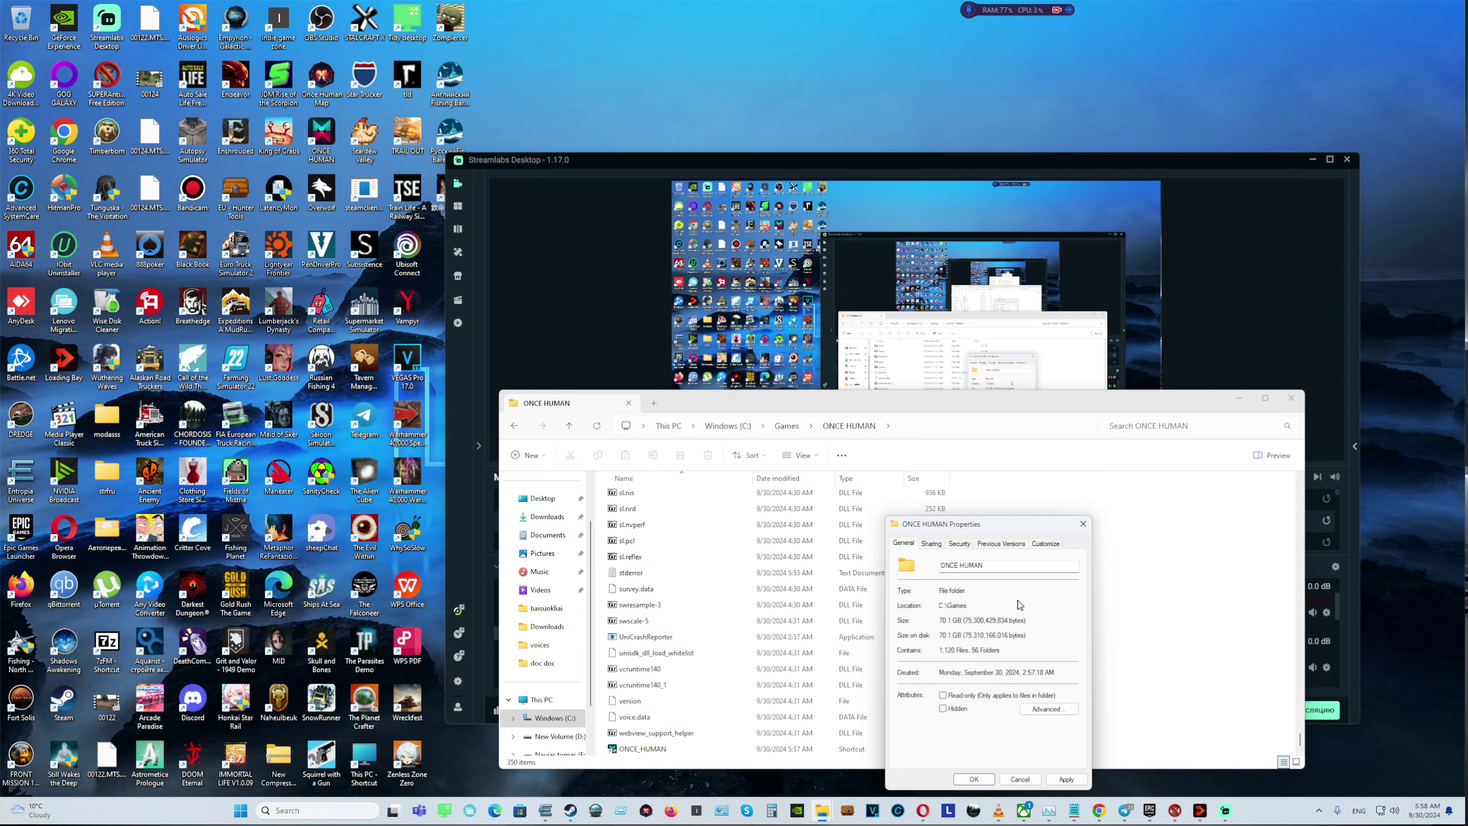
click(1083, 524)
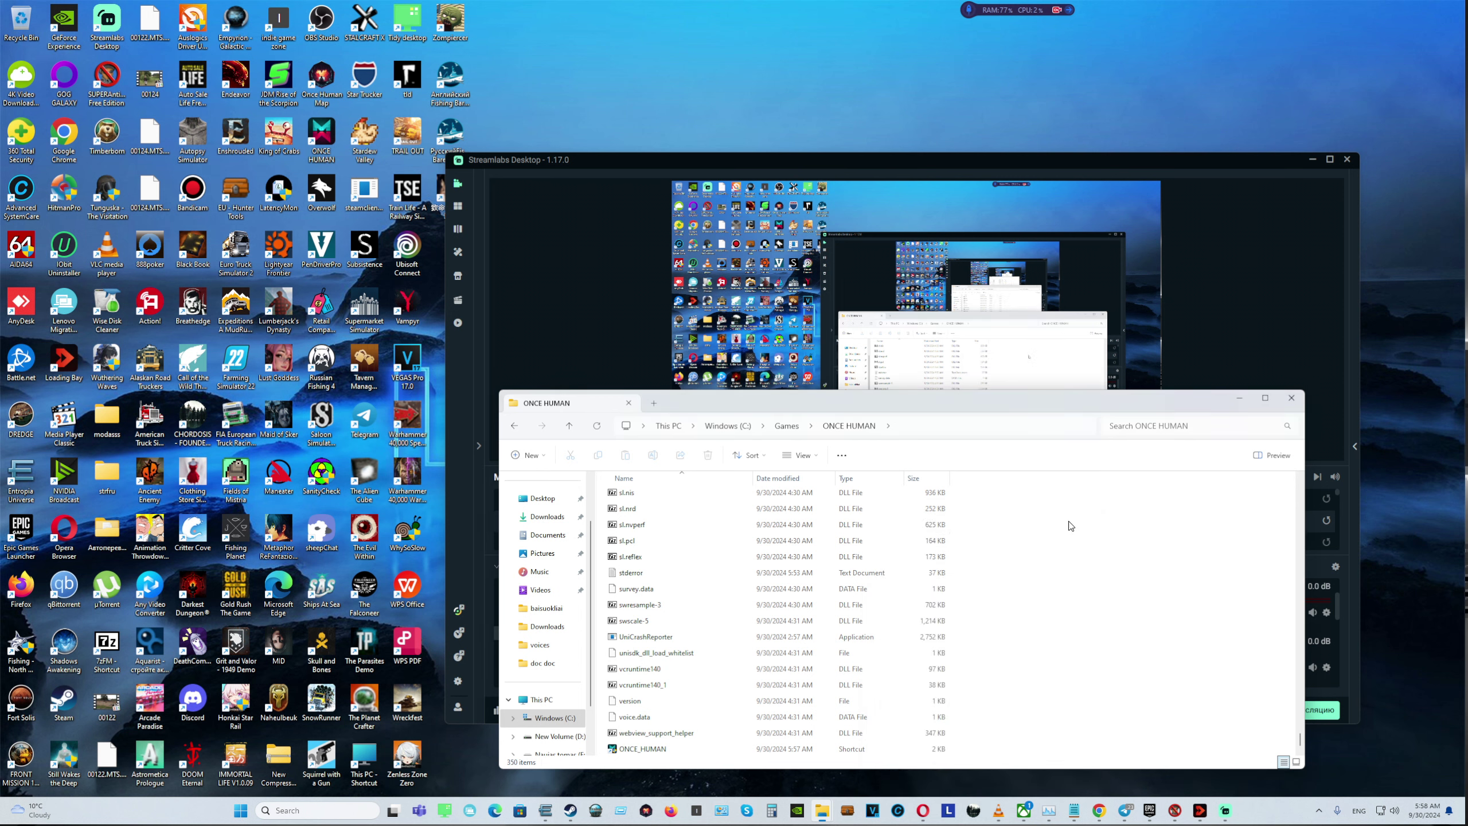
Minimise the folder and Streamlabs Desktop windows, and delete the existing ONCE HUMAN shortcut from the desktop
click(1238, 399)
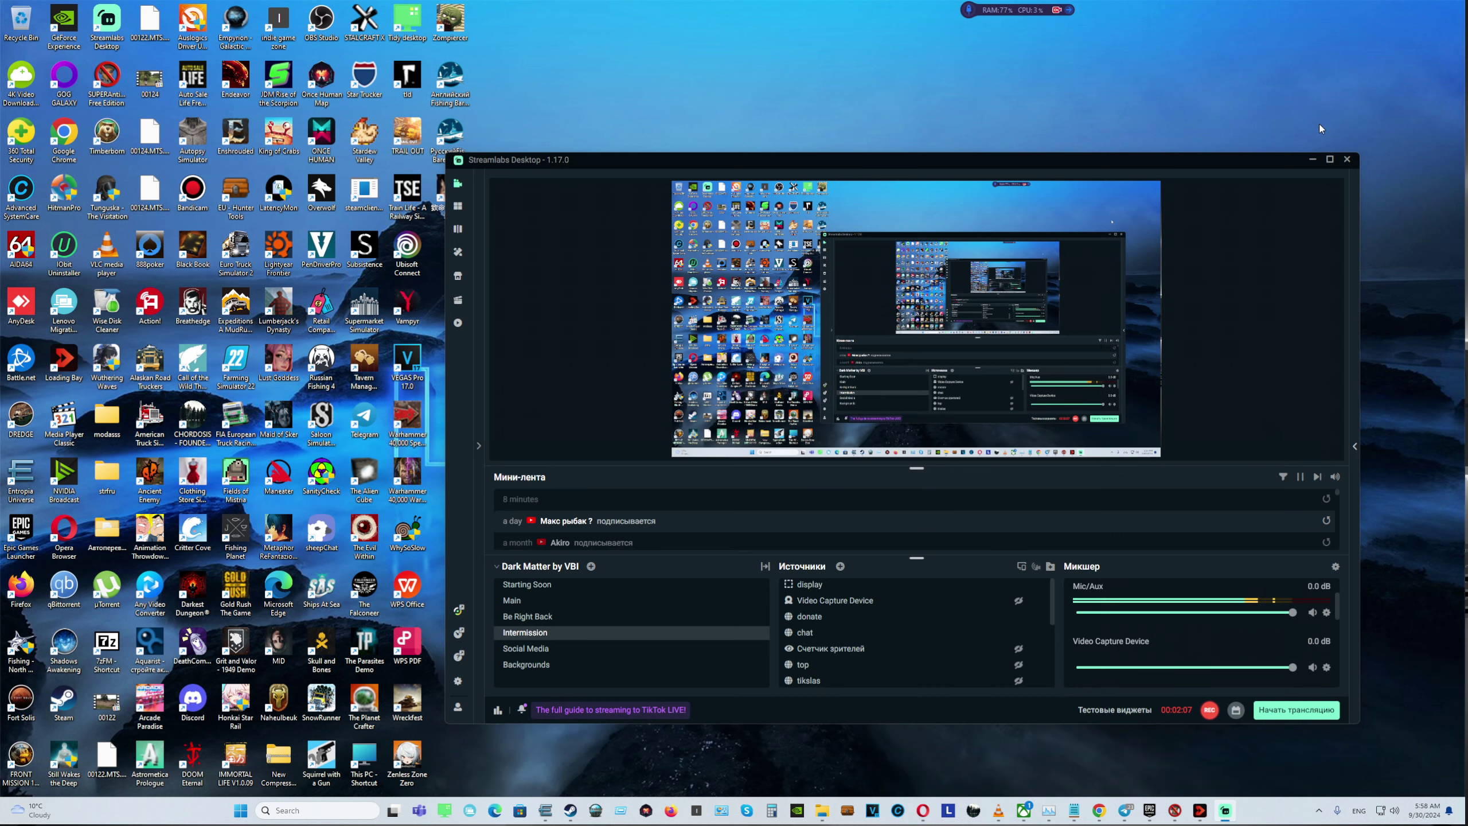
click(1312, 159)
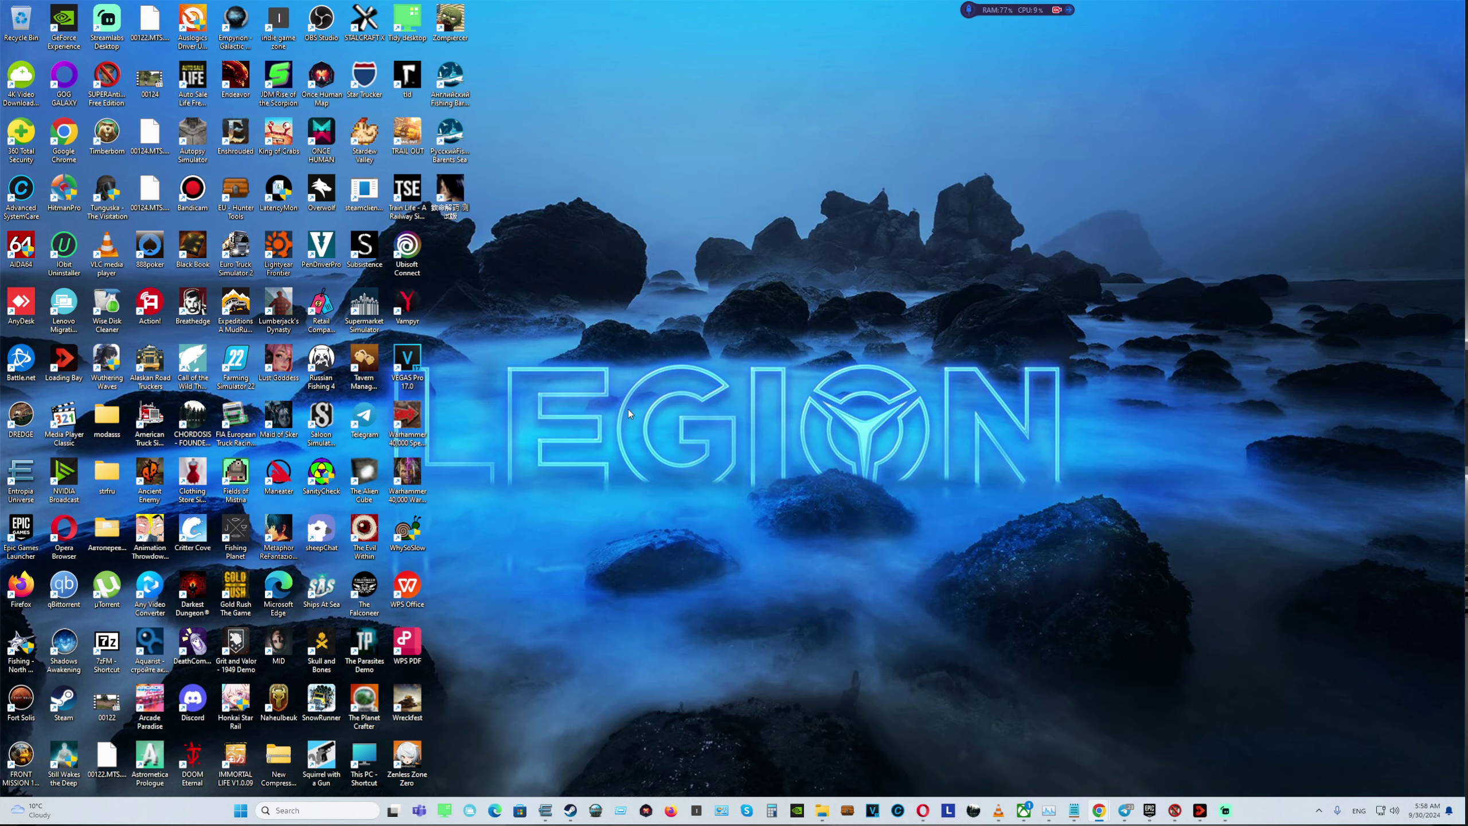
right_click(323, 138)
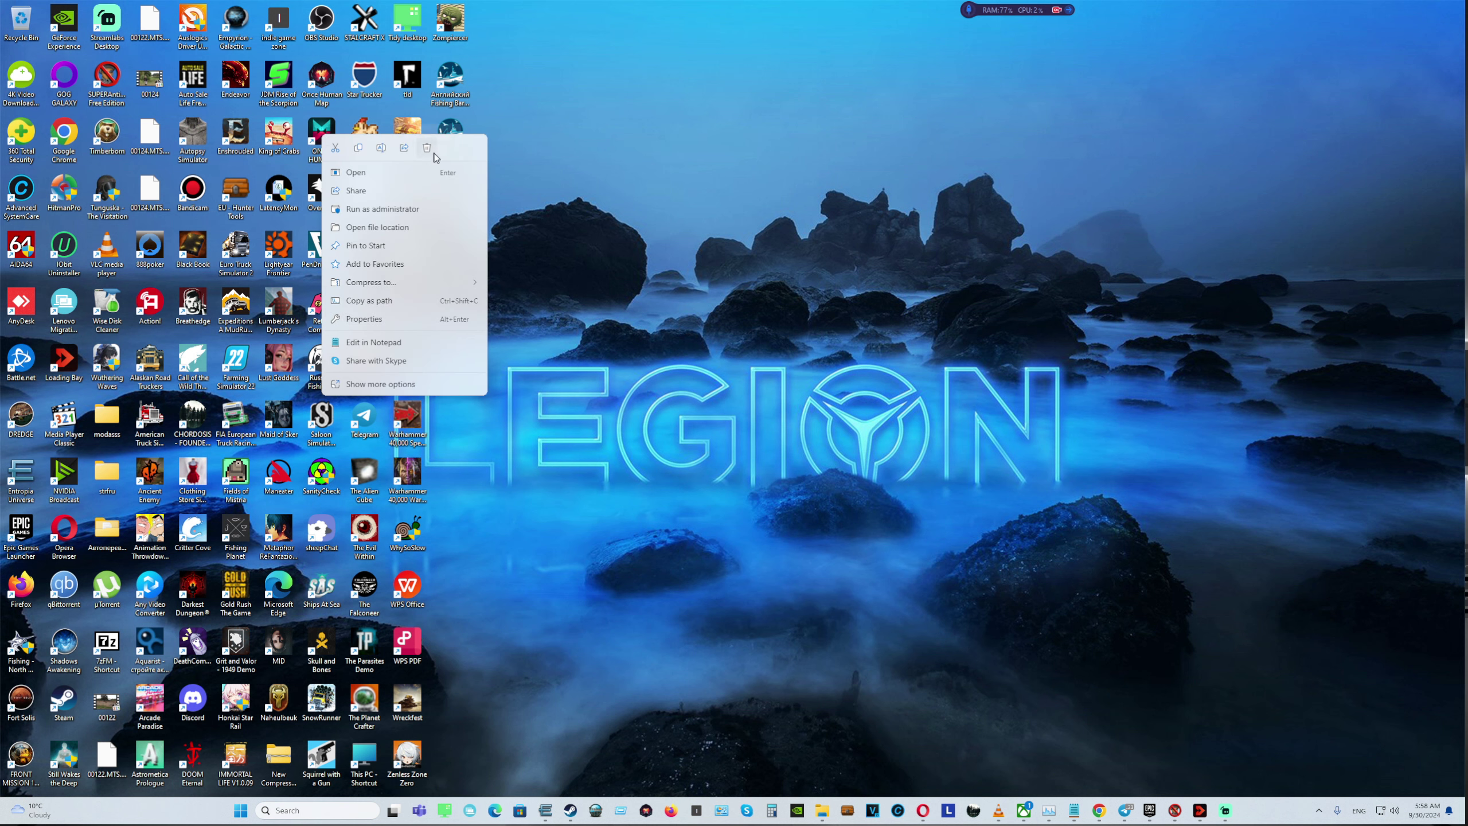
click(486, 220)
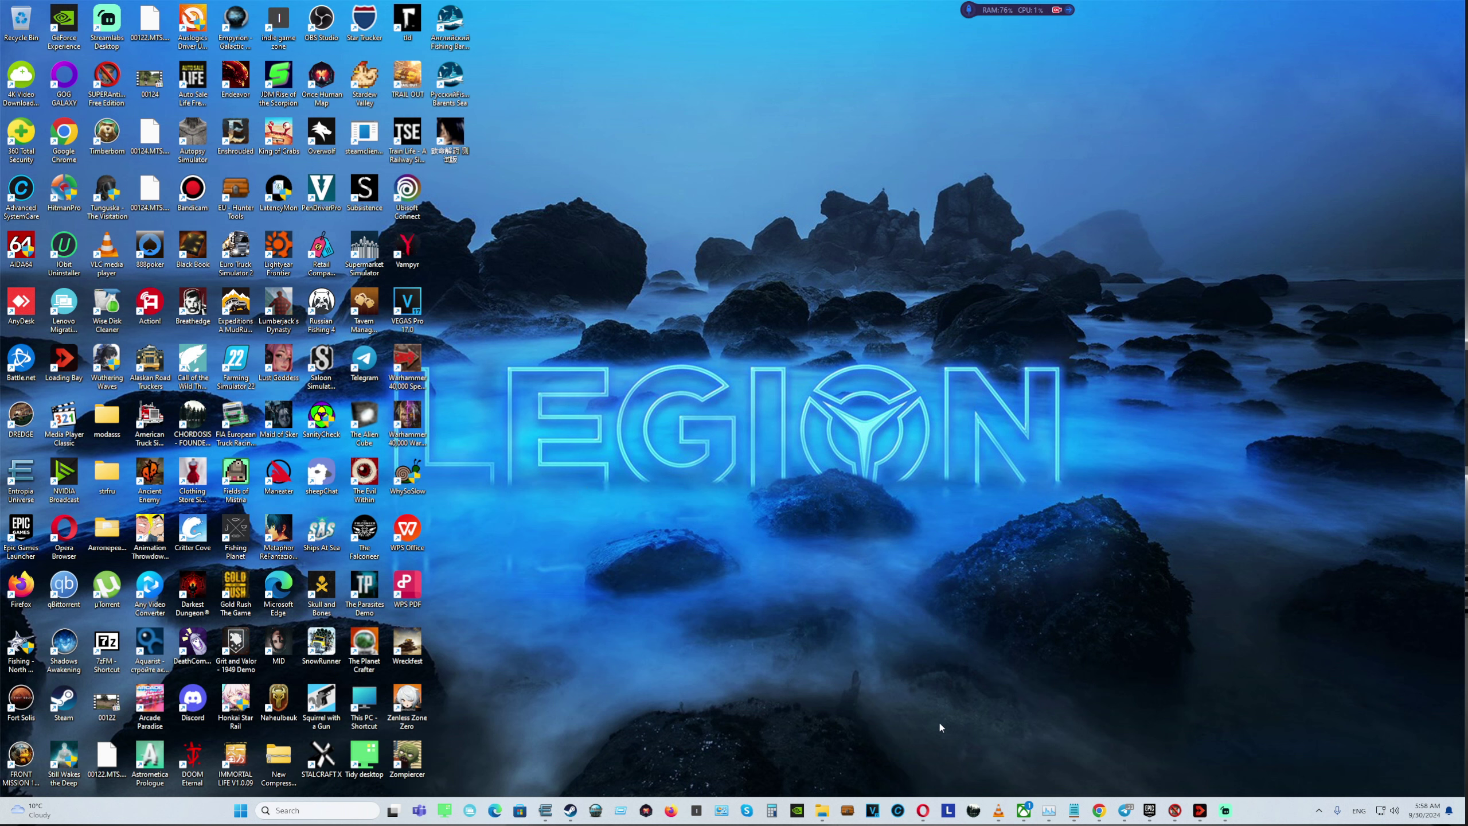
Bring the minimised ONCE HUMAN folder window back onto the desktop
click(821, 812)
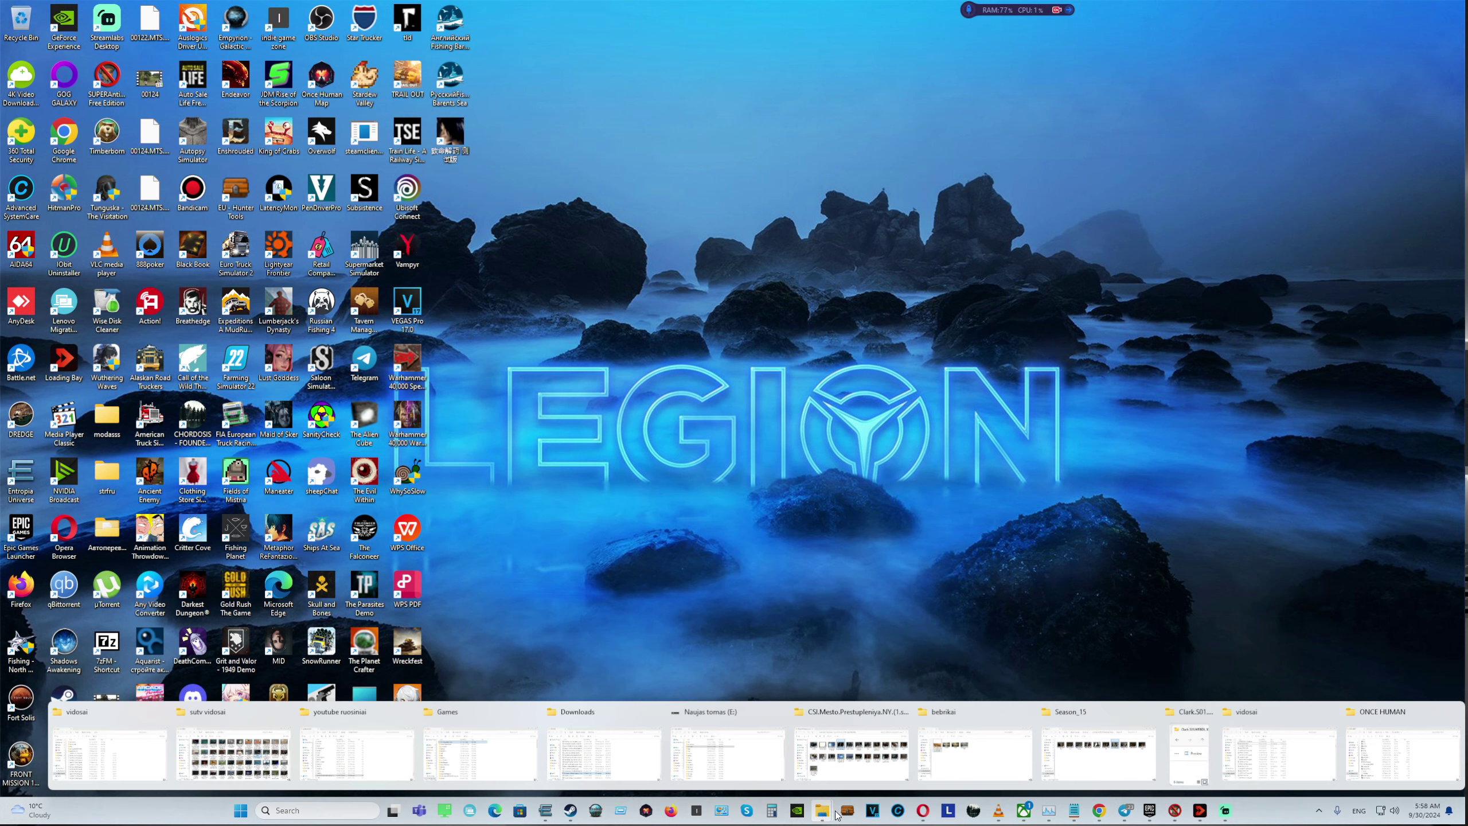
click(822, 811)
click(1390, 724)
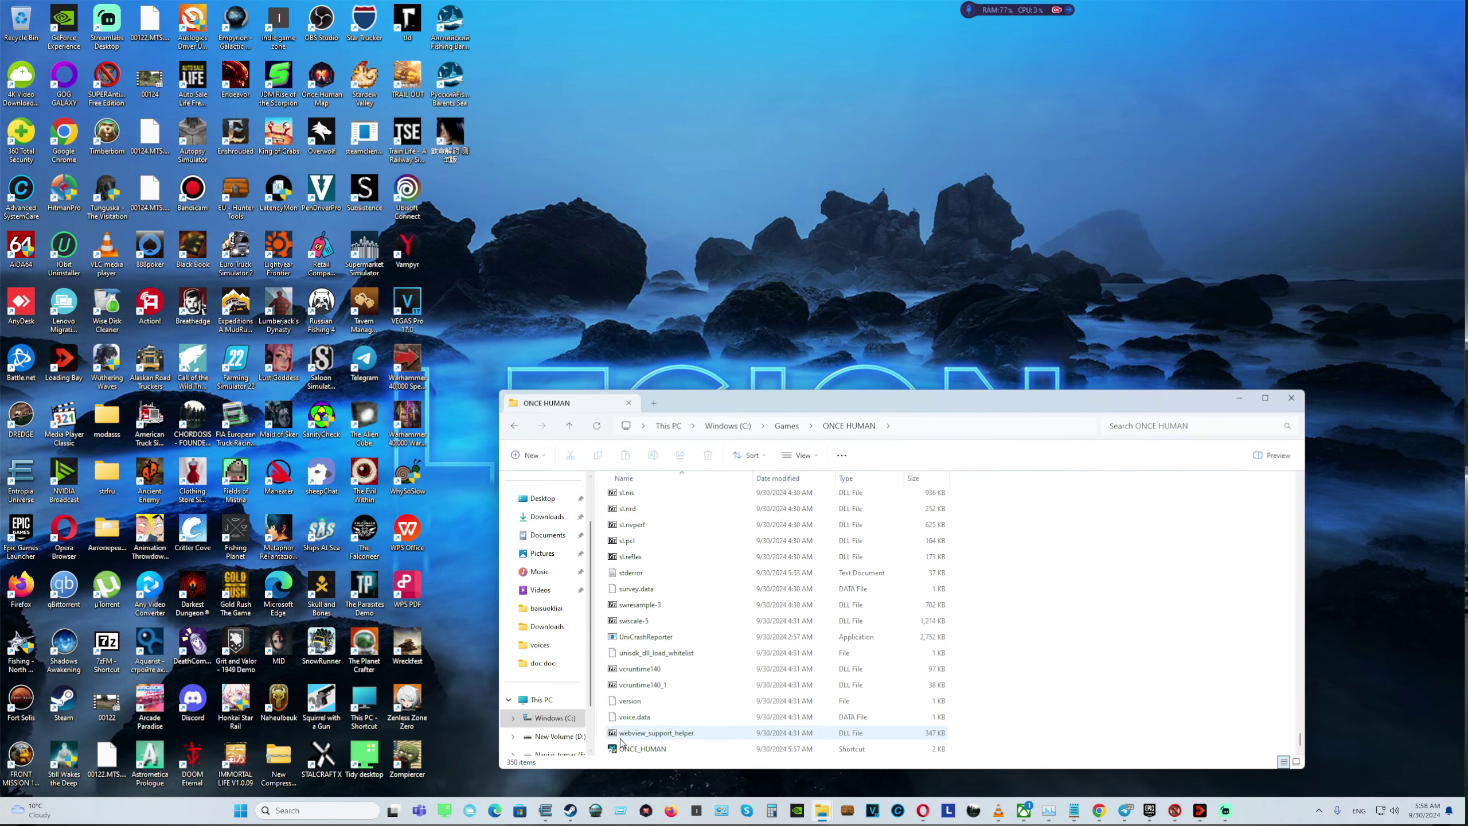
Delete the ONCE_HUMAN shortcut at the end of the game folder's file list
click(635, 749)
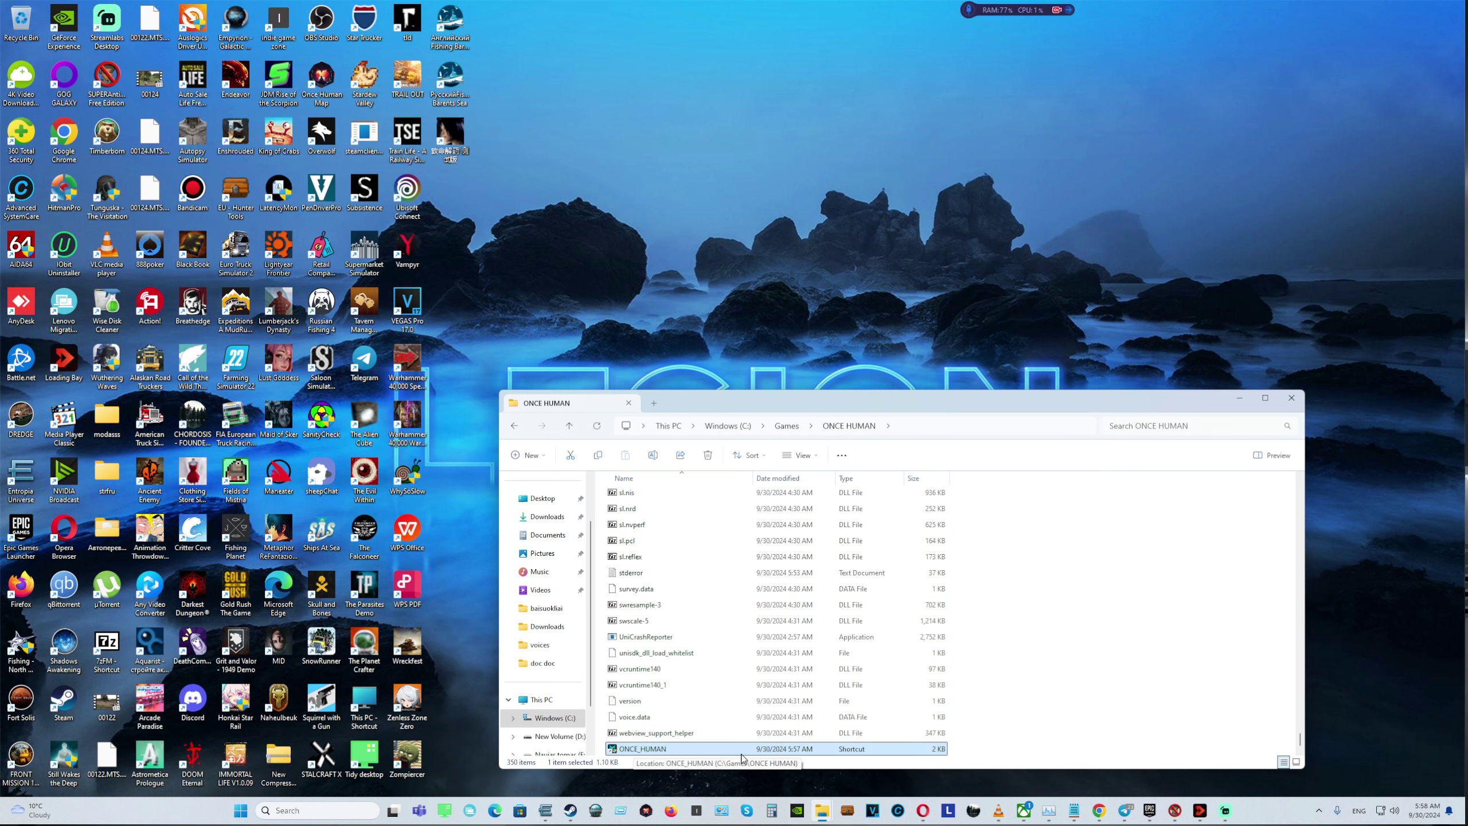
right_click(692, 752)
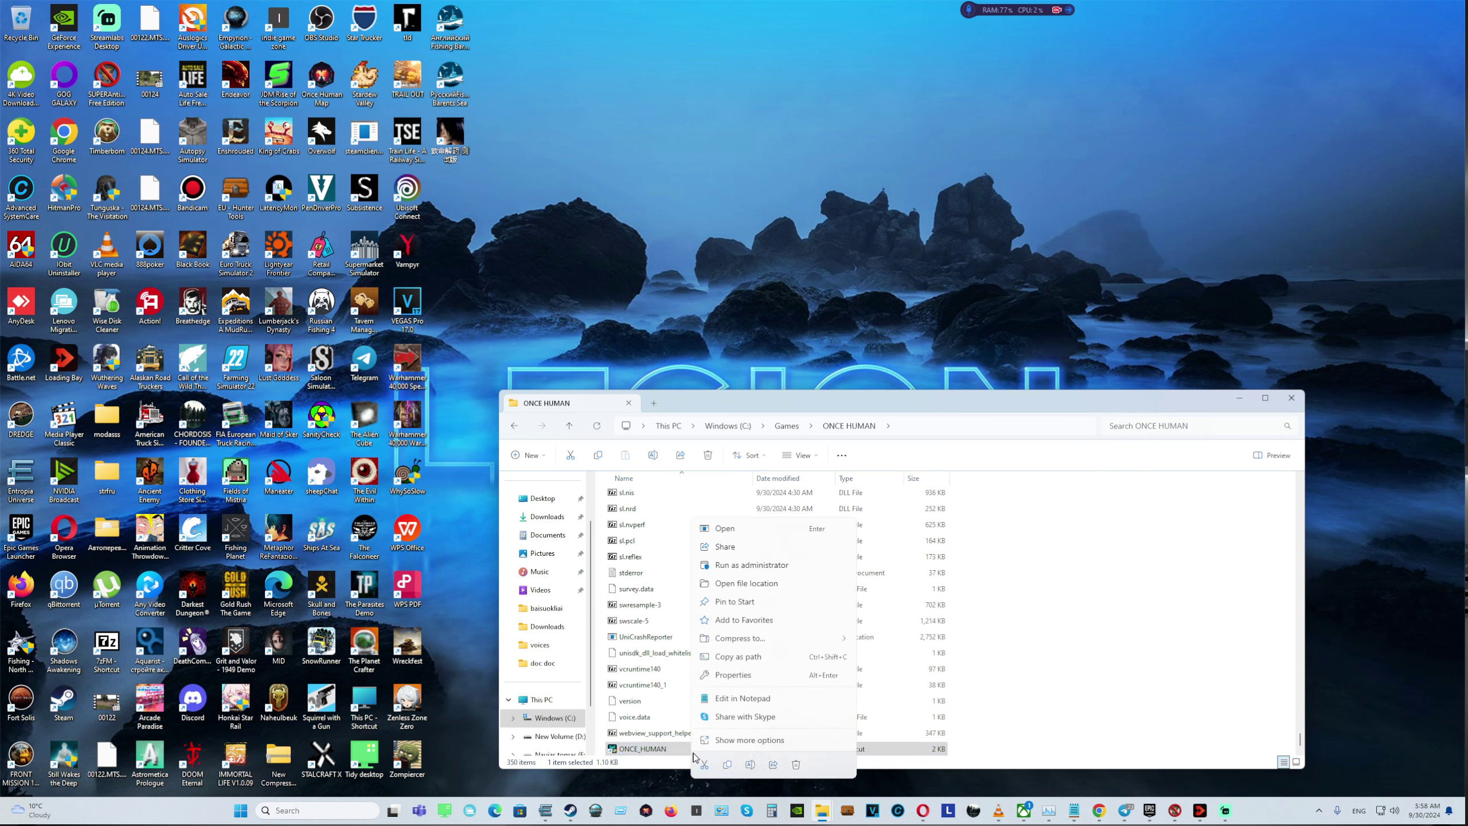
click(803, 769)
Select the ONCE_HUMAN application among the game files, create a fresh shortcut to it, and locate that shortcut
scroll(671, 645, up, 5)
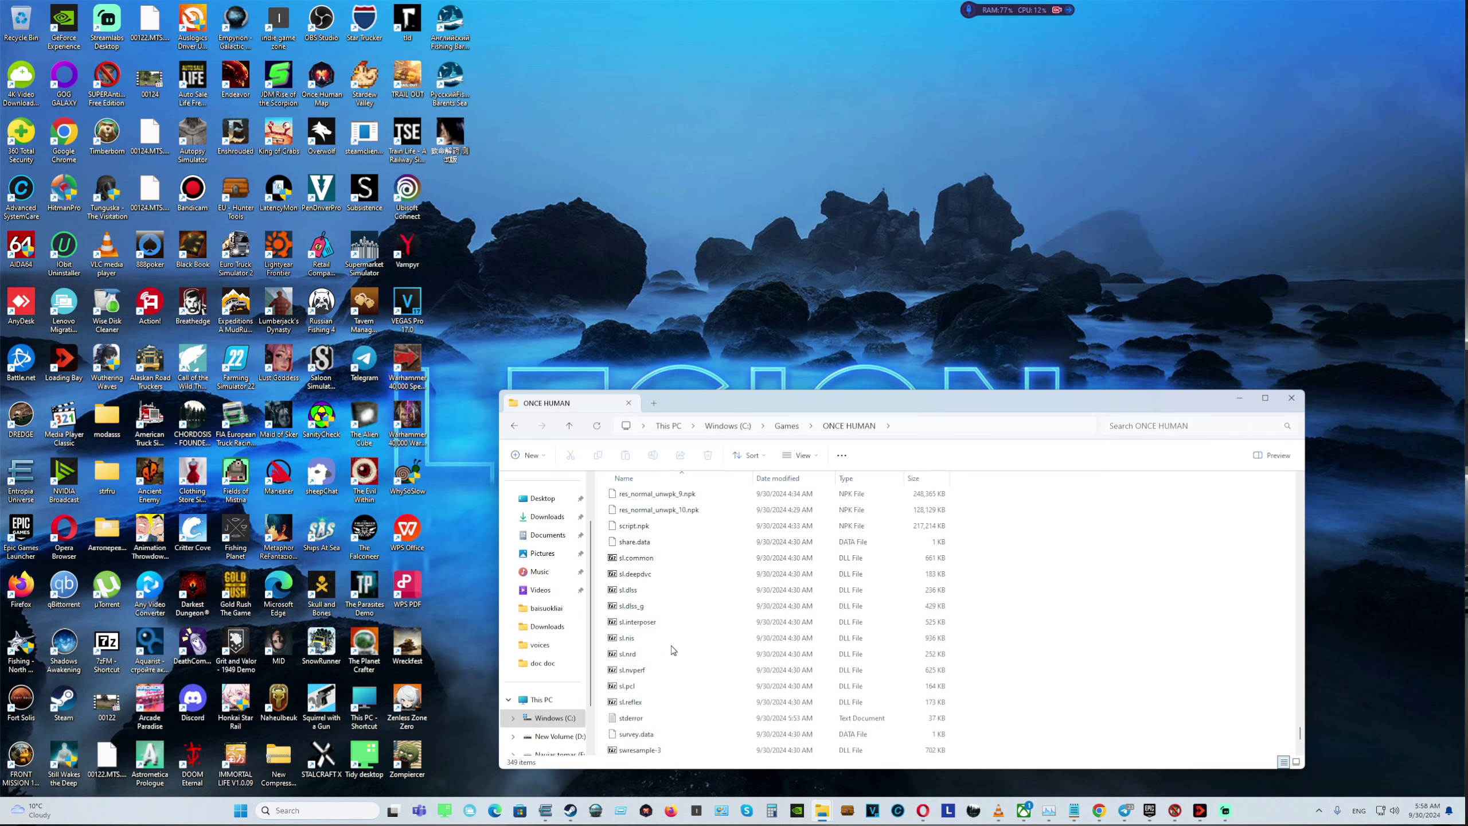
scroll(670, 645, up, 10)
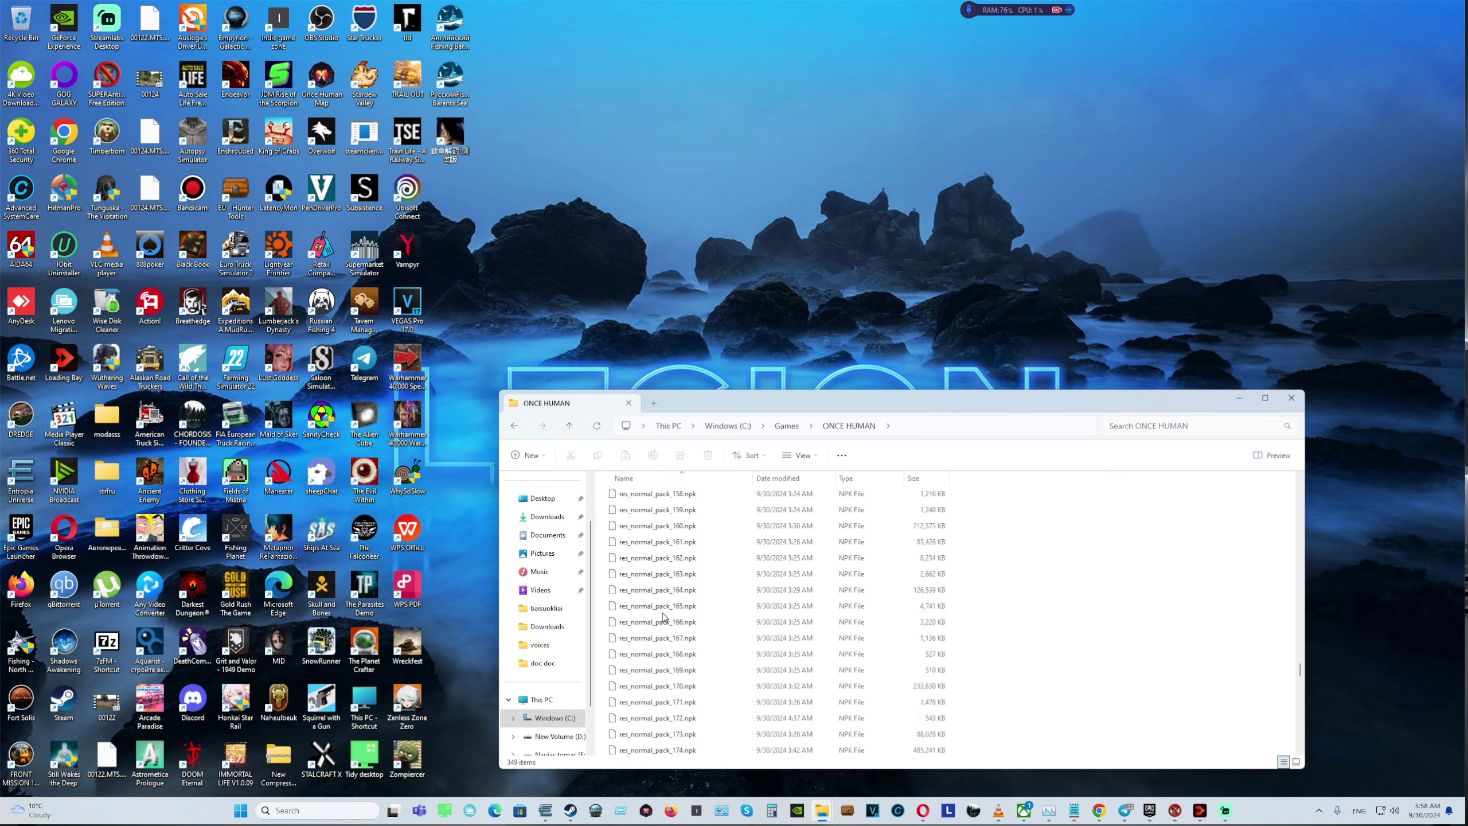
drag(1301, 674, 1300, 535)
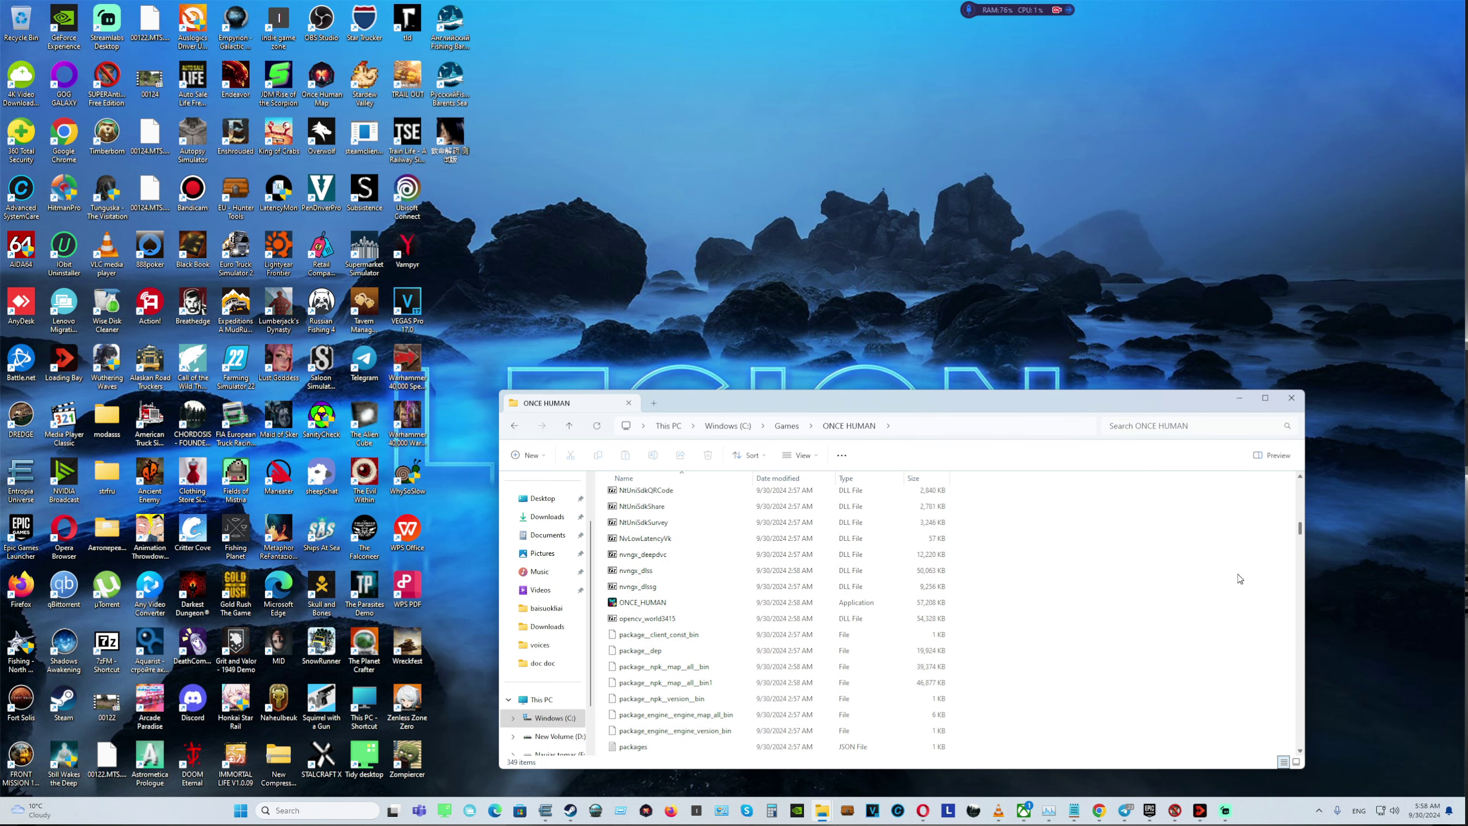
click(881, 602)
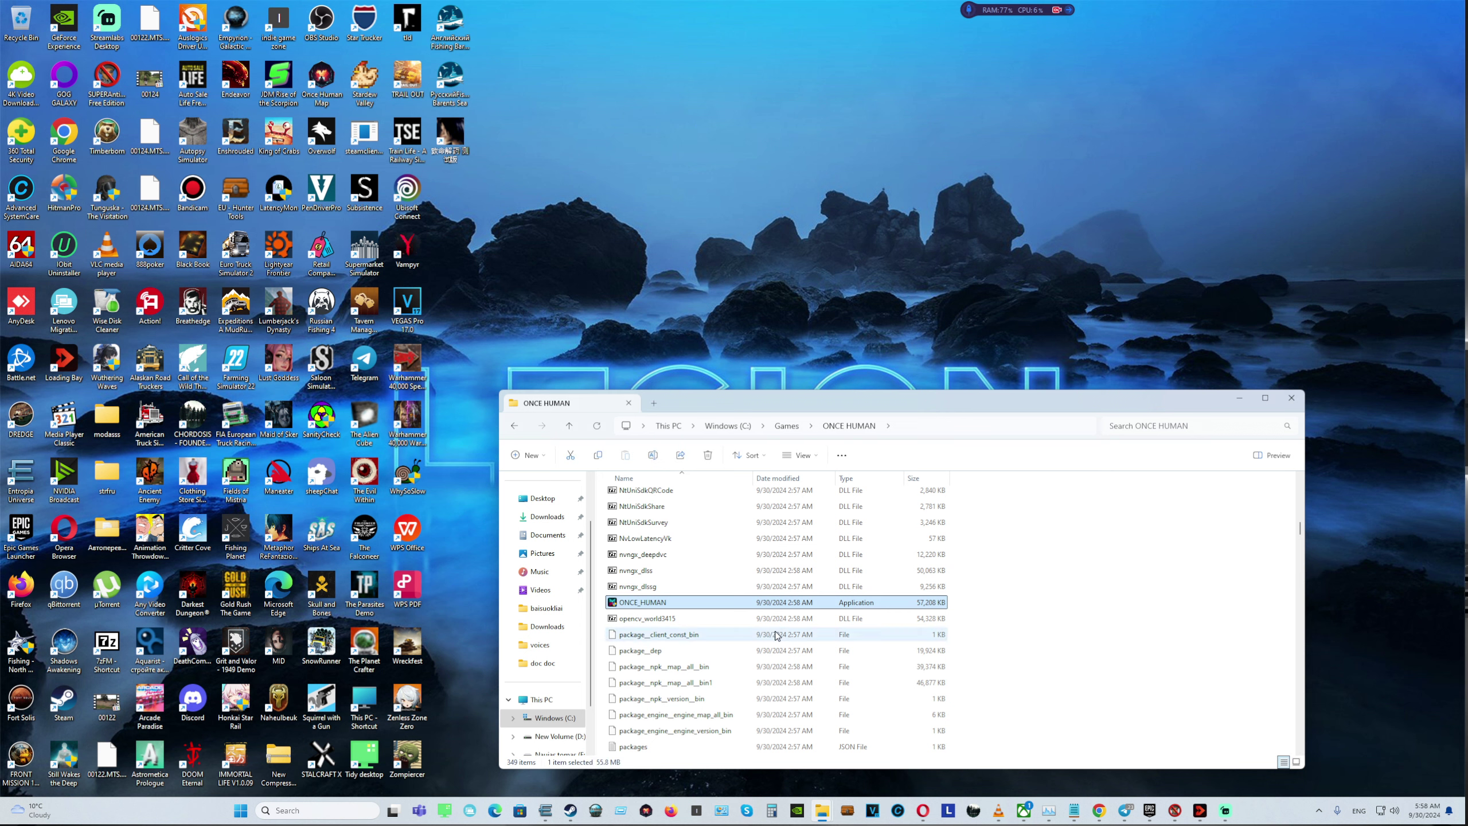
right_click(735, 608)
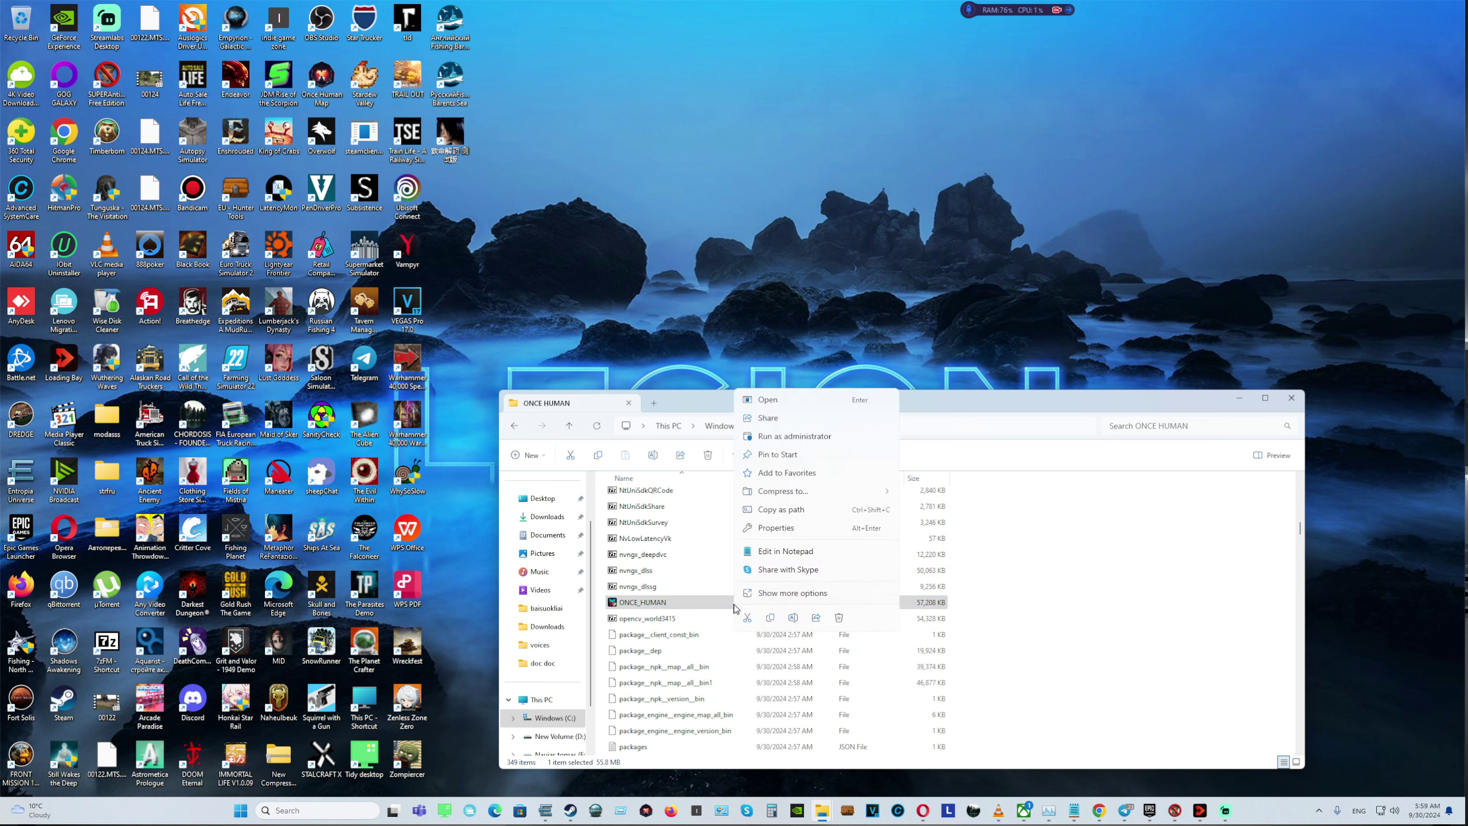
click(806, 594)
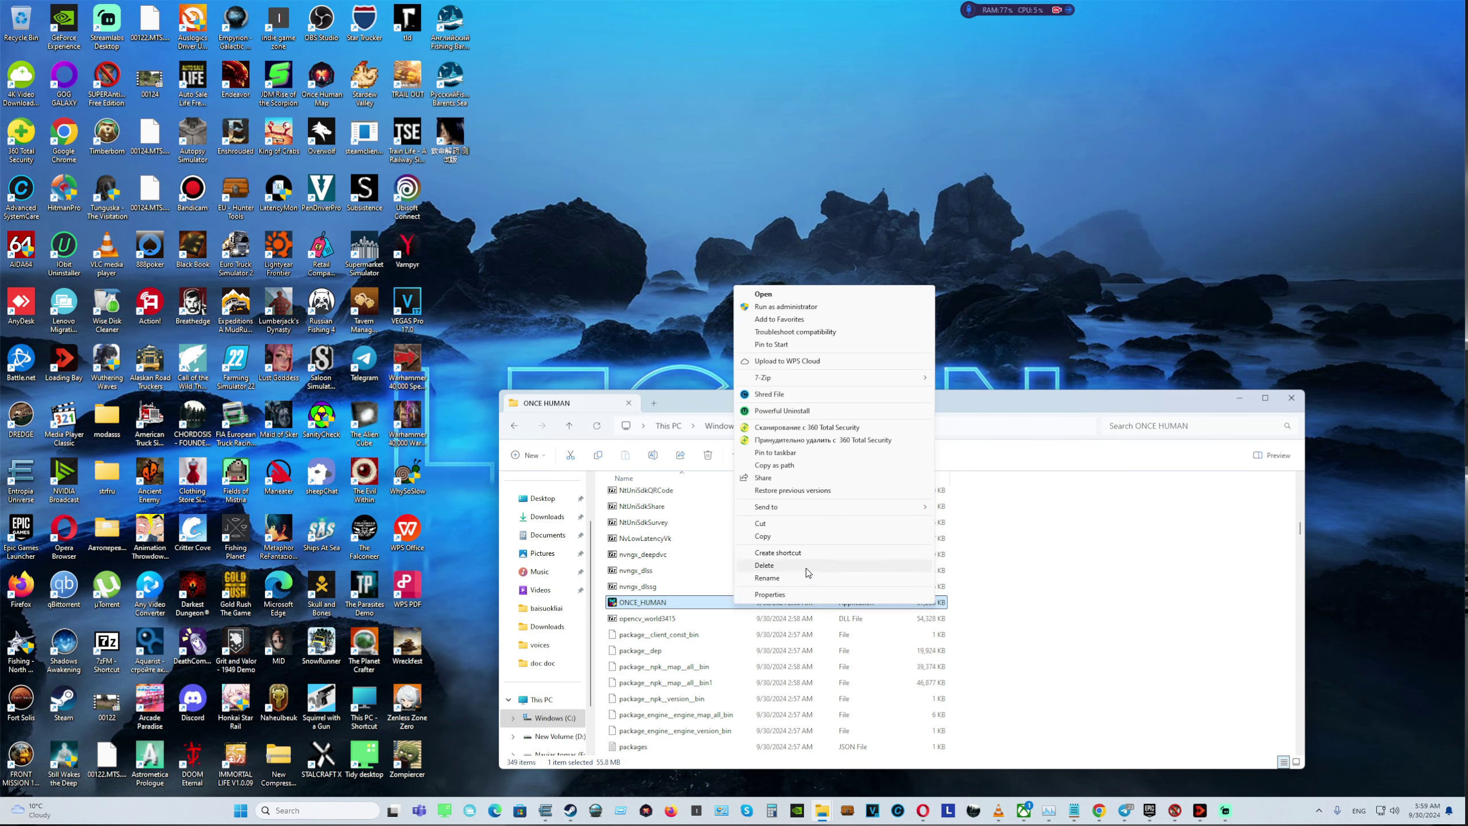
click(806, 553)
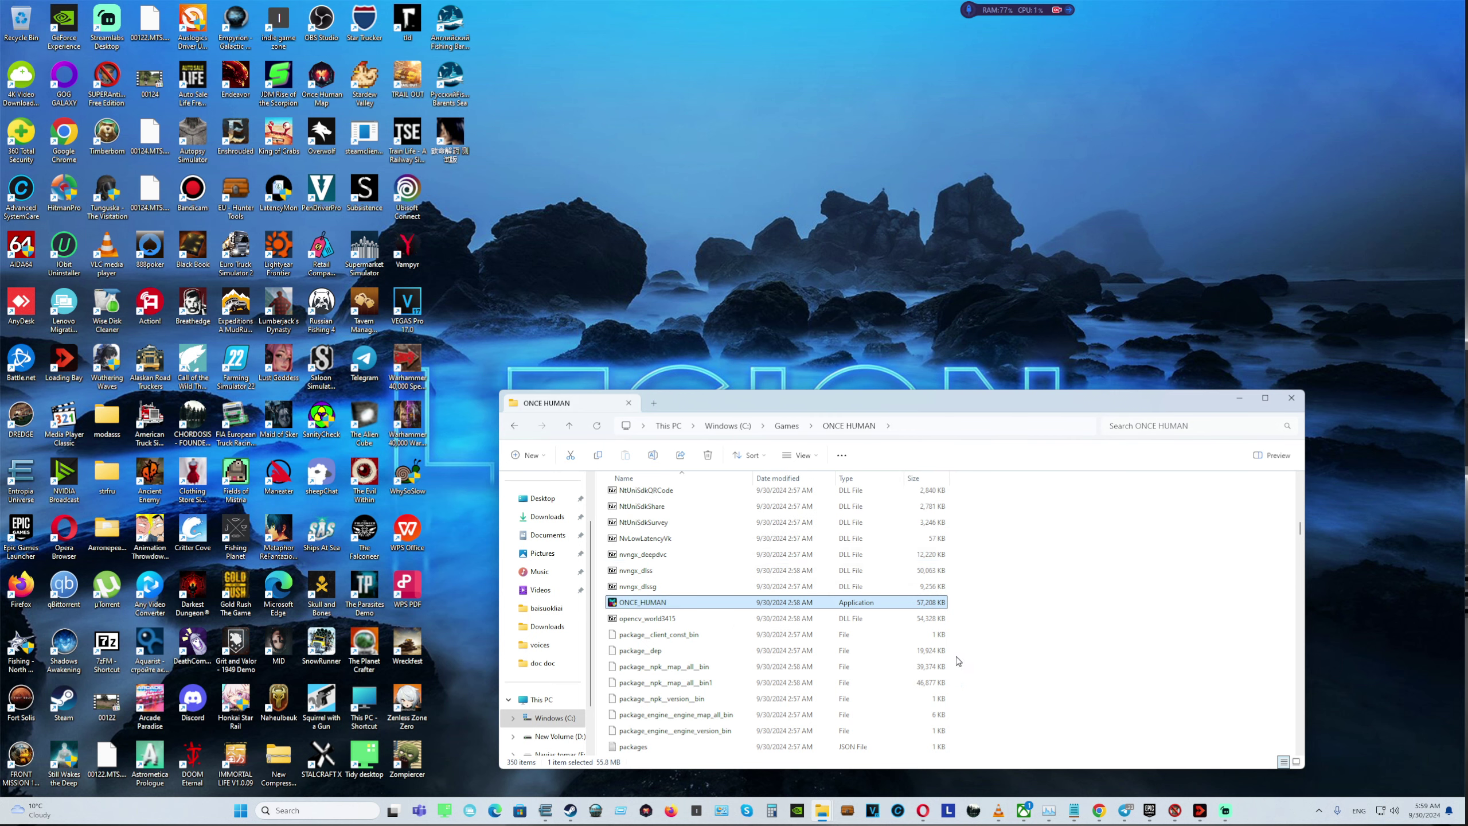
scroll(957, 654, down, 4)
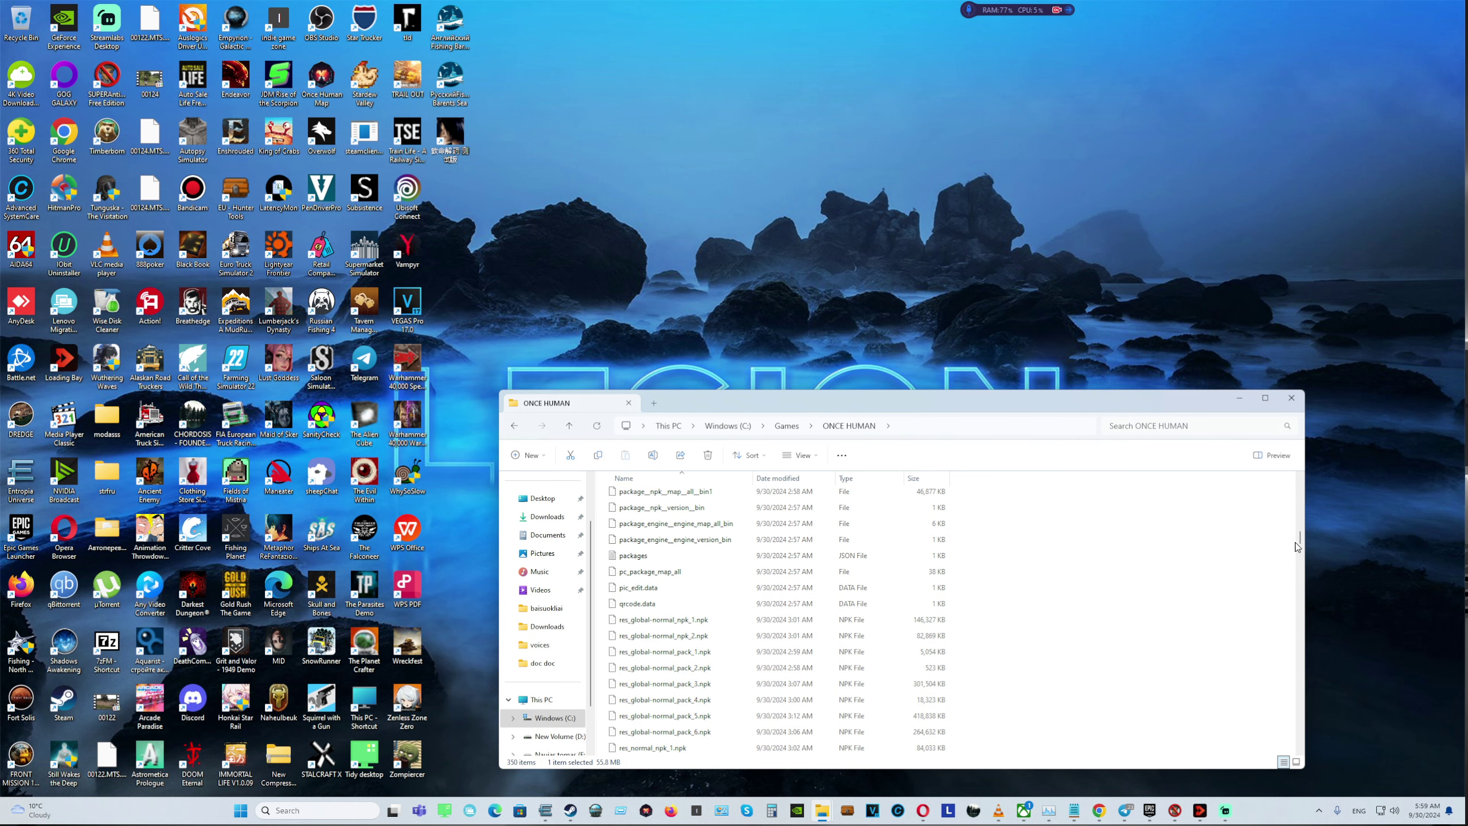
scroll(1274, 678, down, 1)
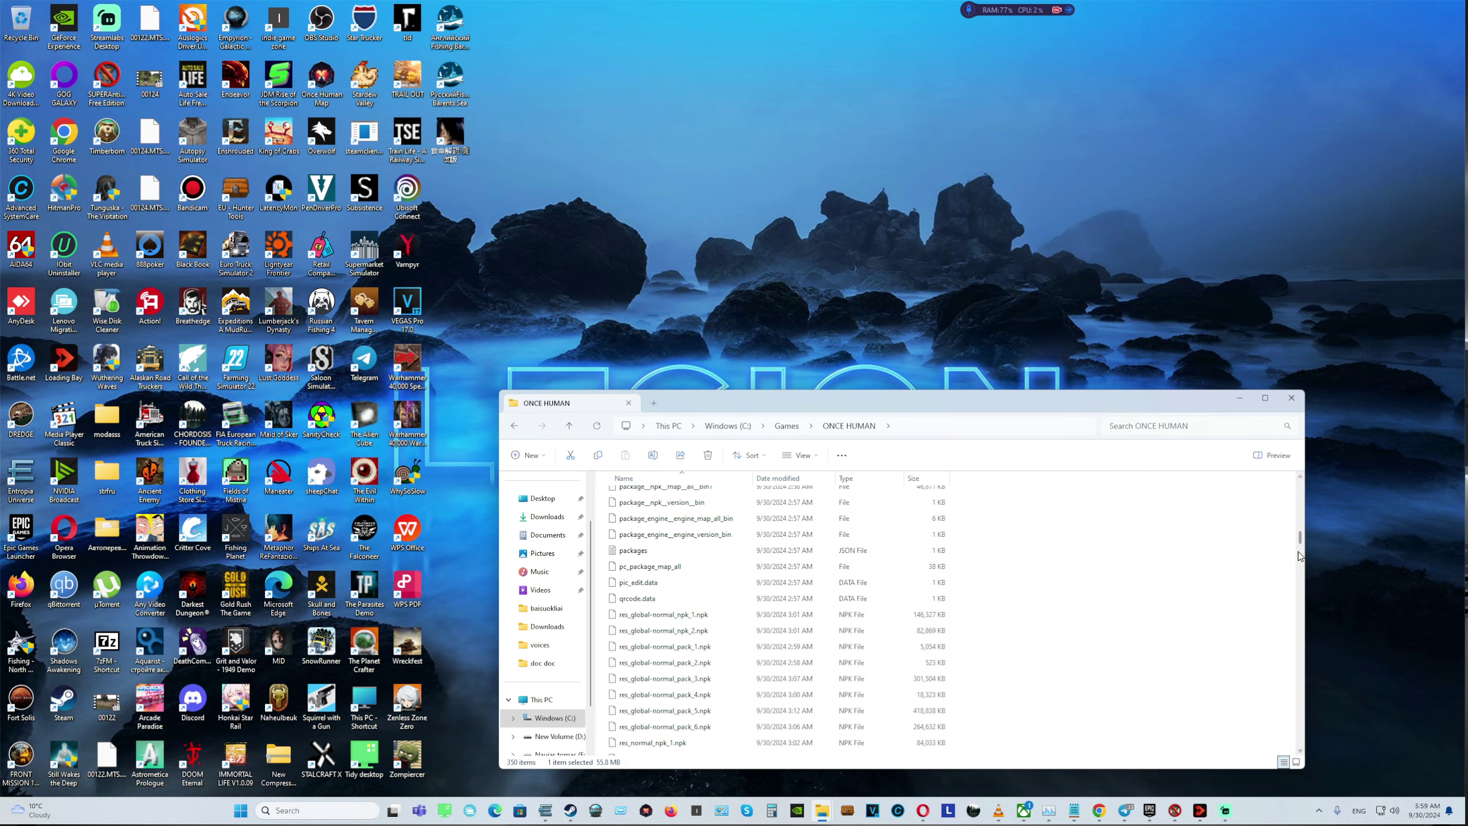
drag(1300, 541, 1305, 756)
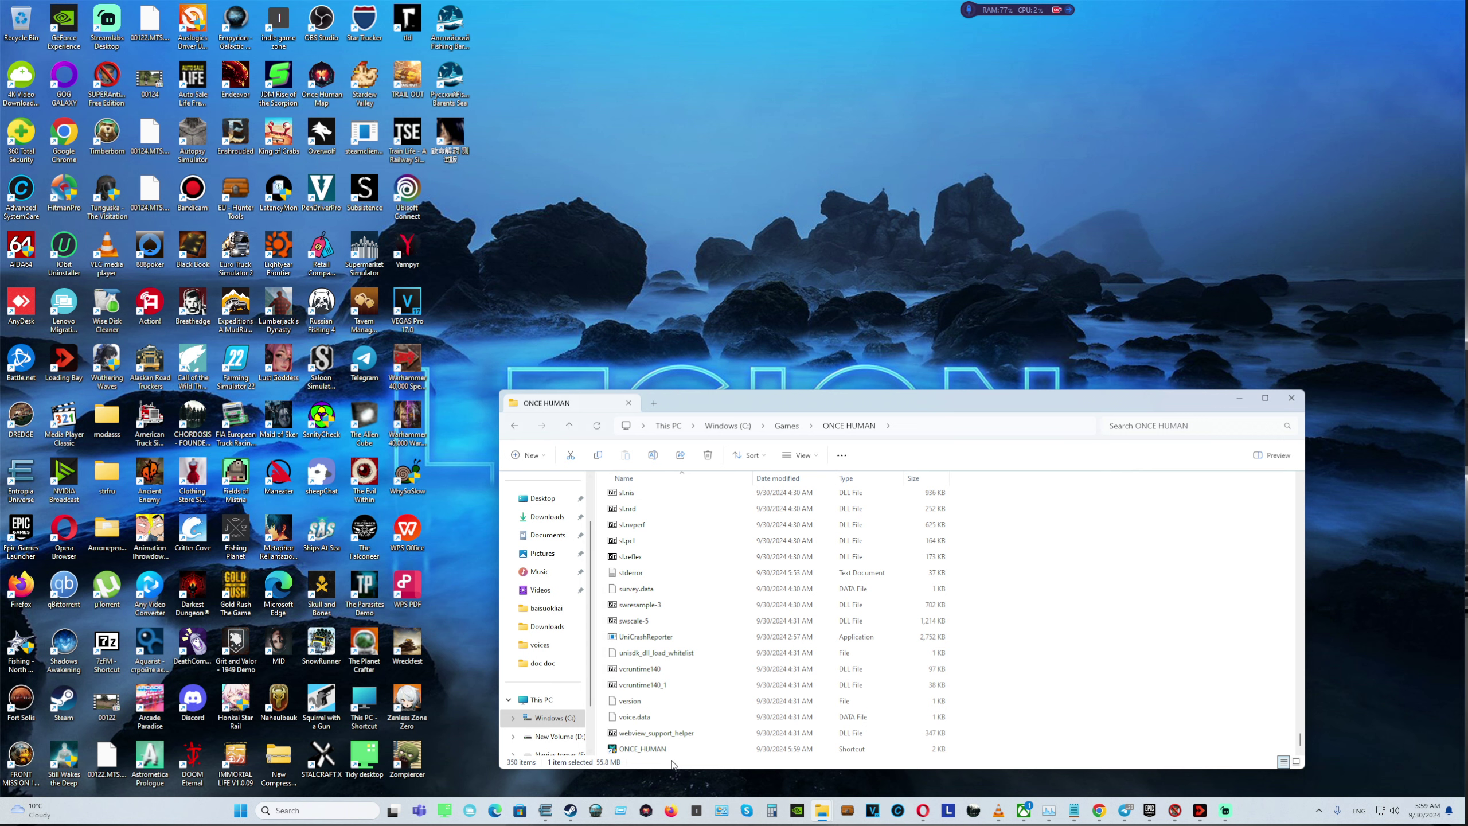
Send the new ONCE_HUMAN shortcut from the game folder to the desktop, and minimise the folder window
right_click(661, 748)
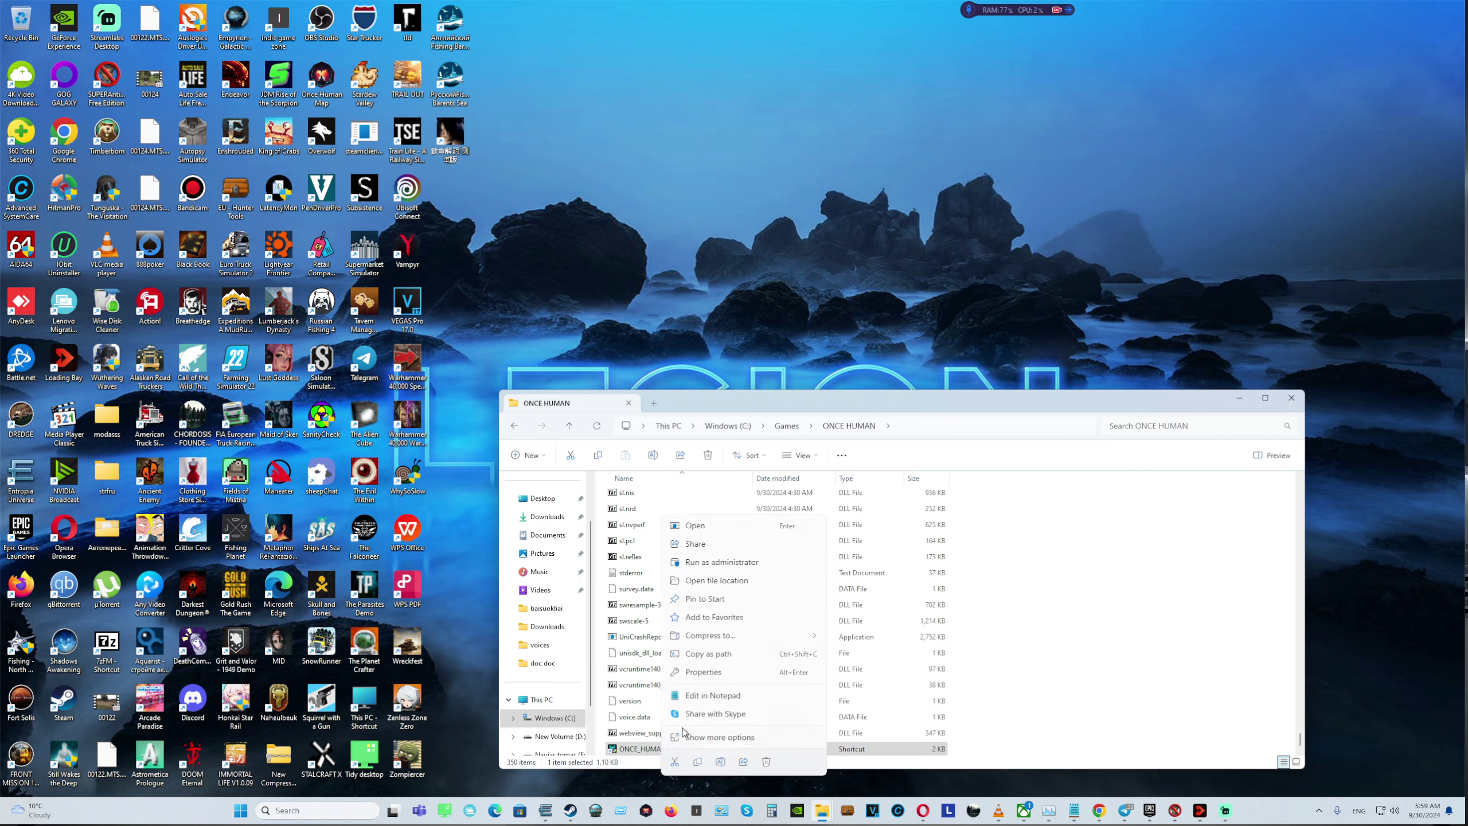
click(715, 738)
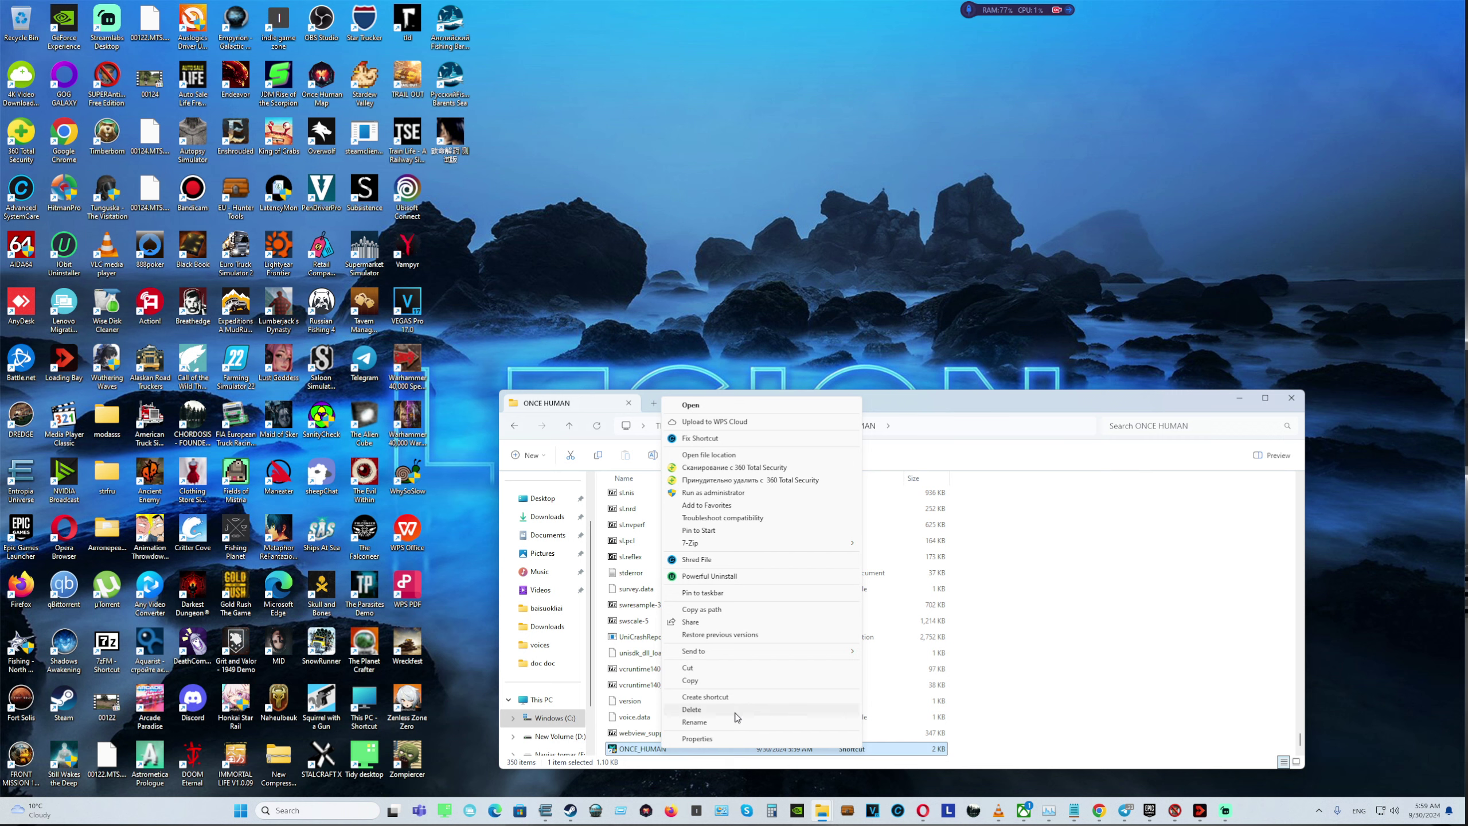
mouse_move(751, 652)
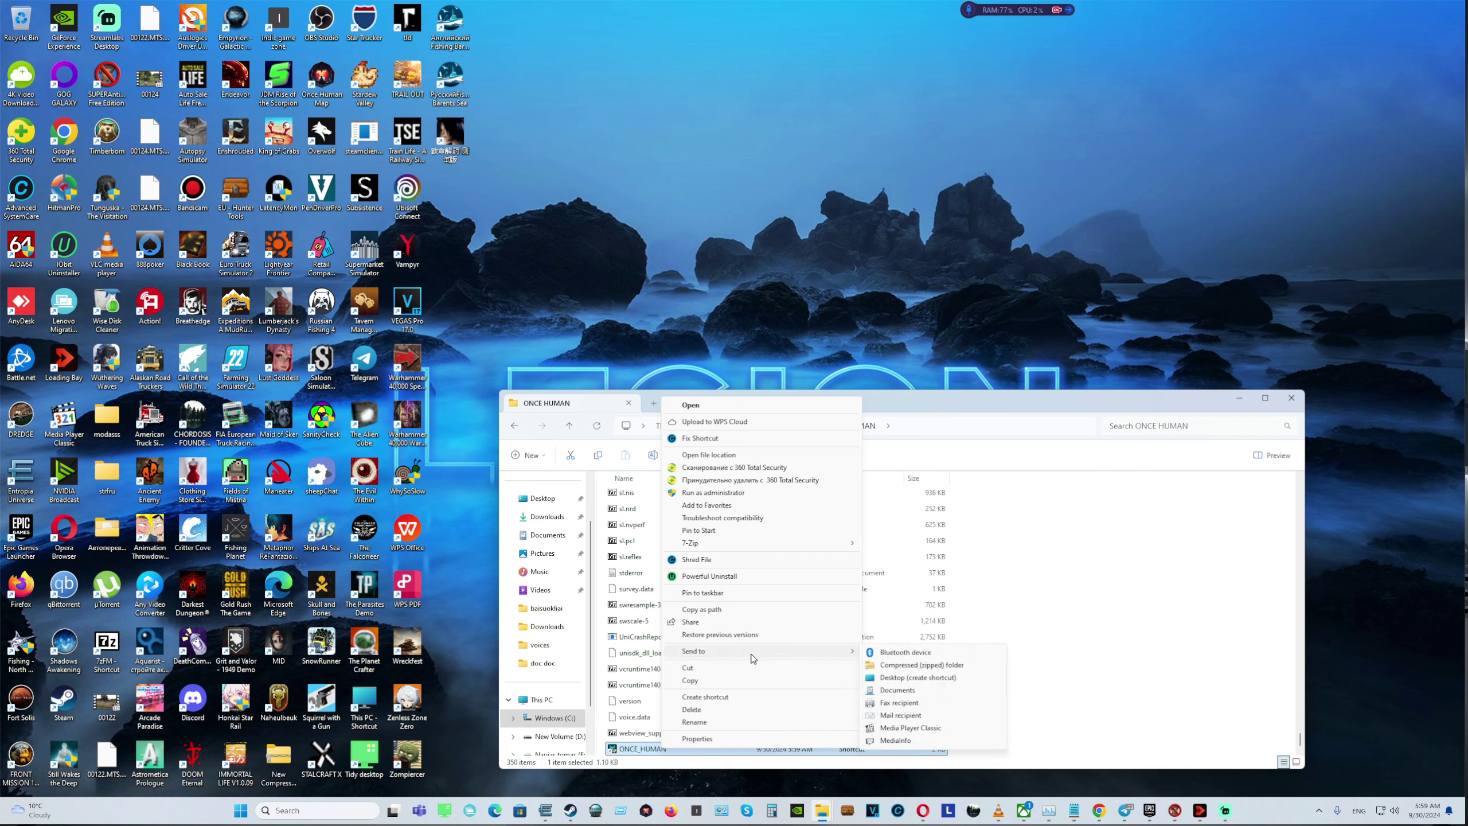
click(924, 678)
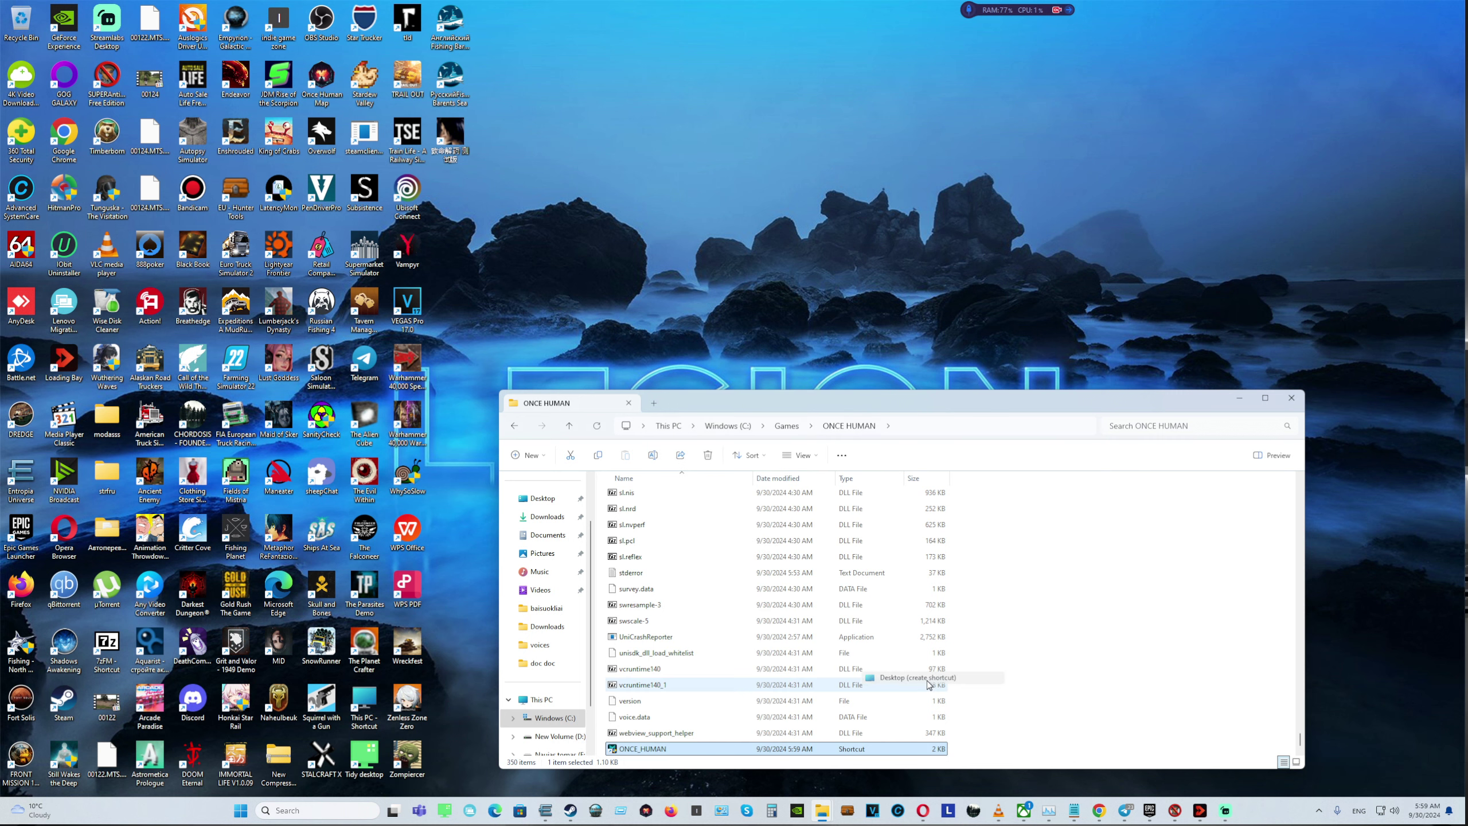
click(1241, 399)
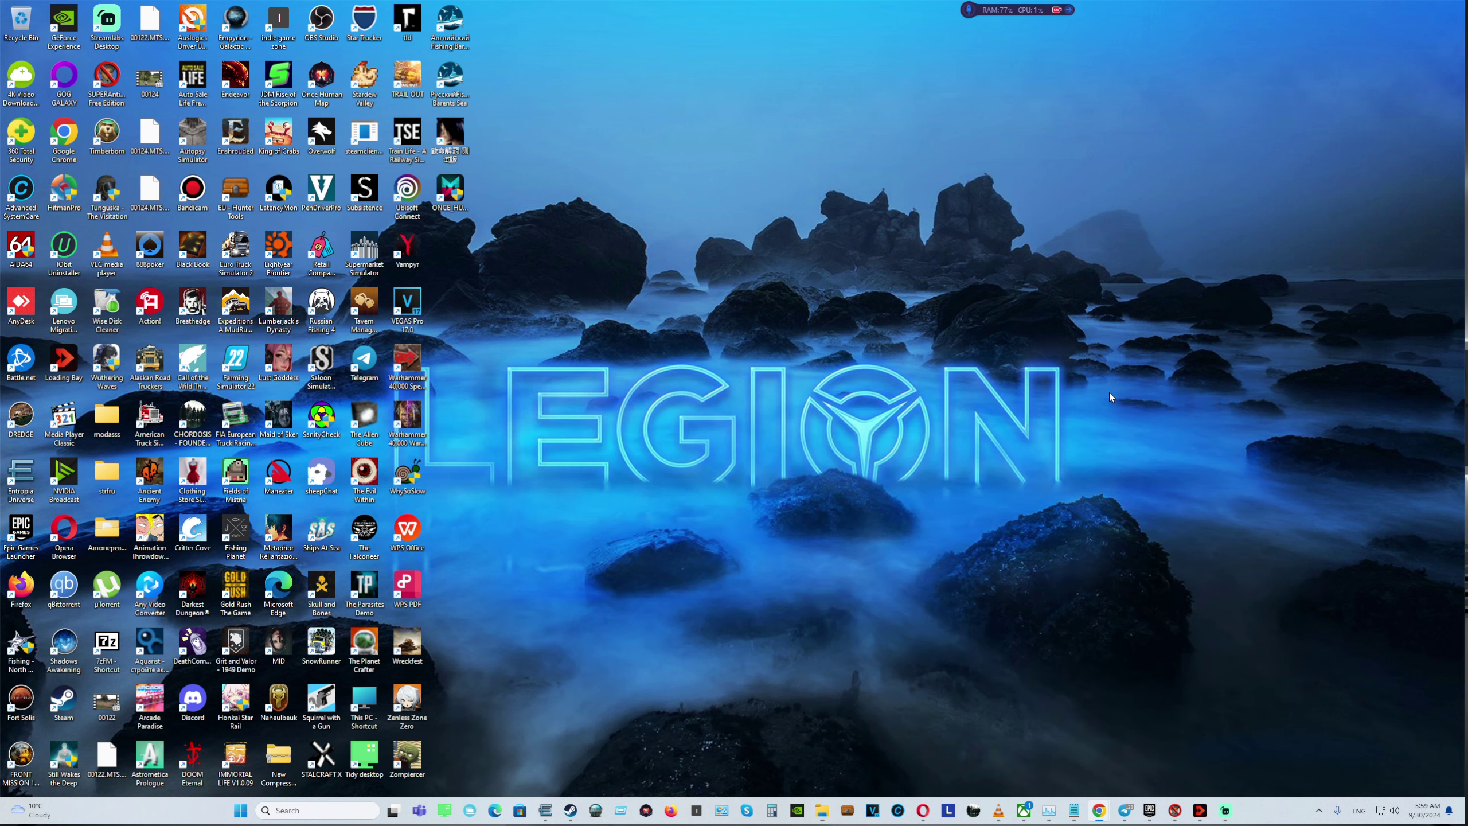
Append the launch parameters -start_from_launcher=1 -game_language=ru to the target of the desktop ONCE_HUMAN shortcut and save its properties
right_click(447, 190)
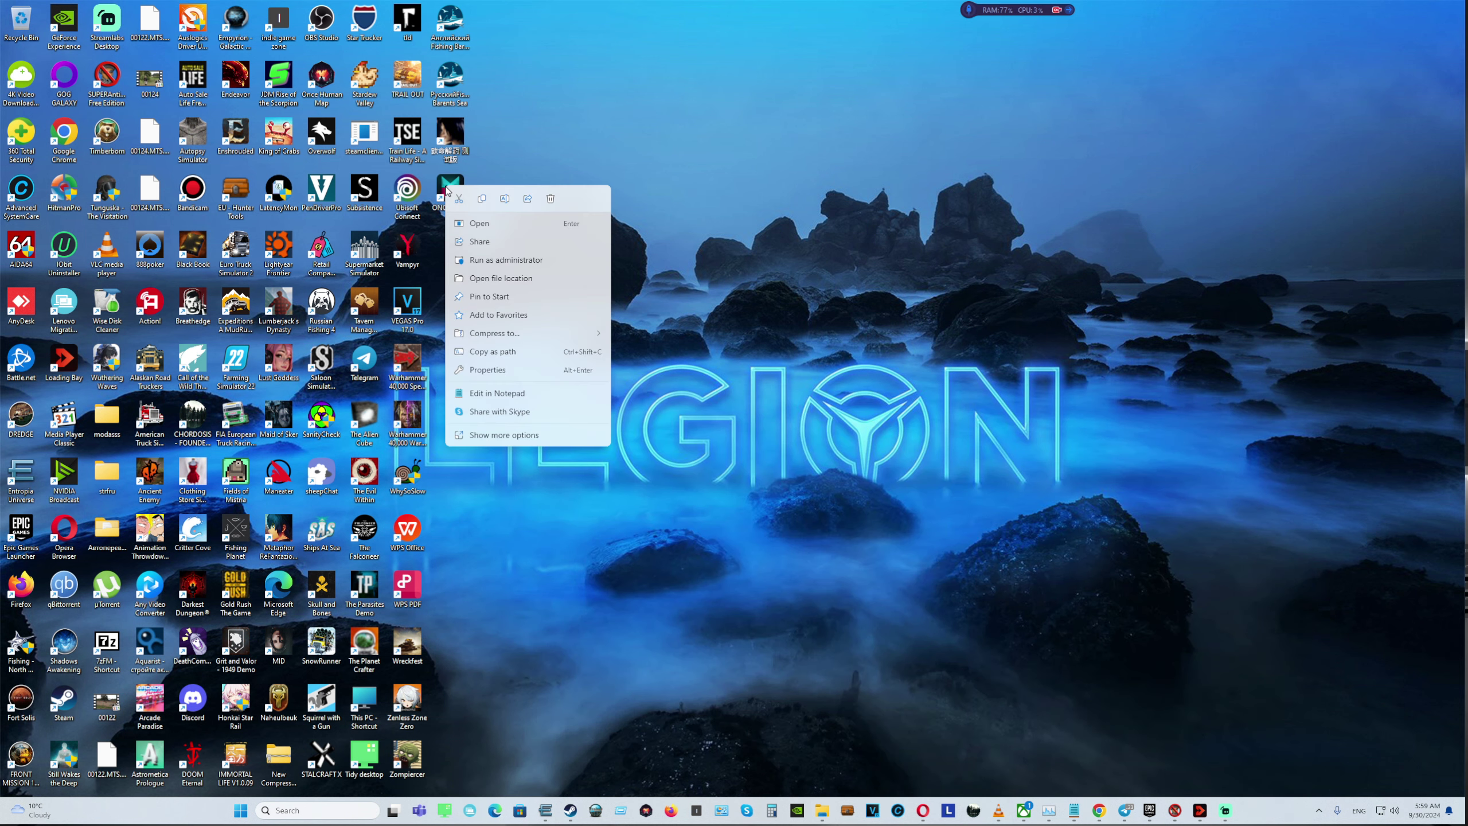
click(498, 376)
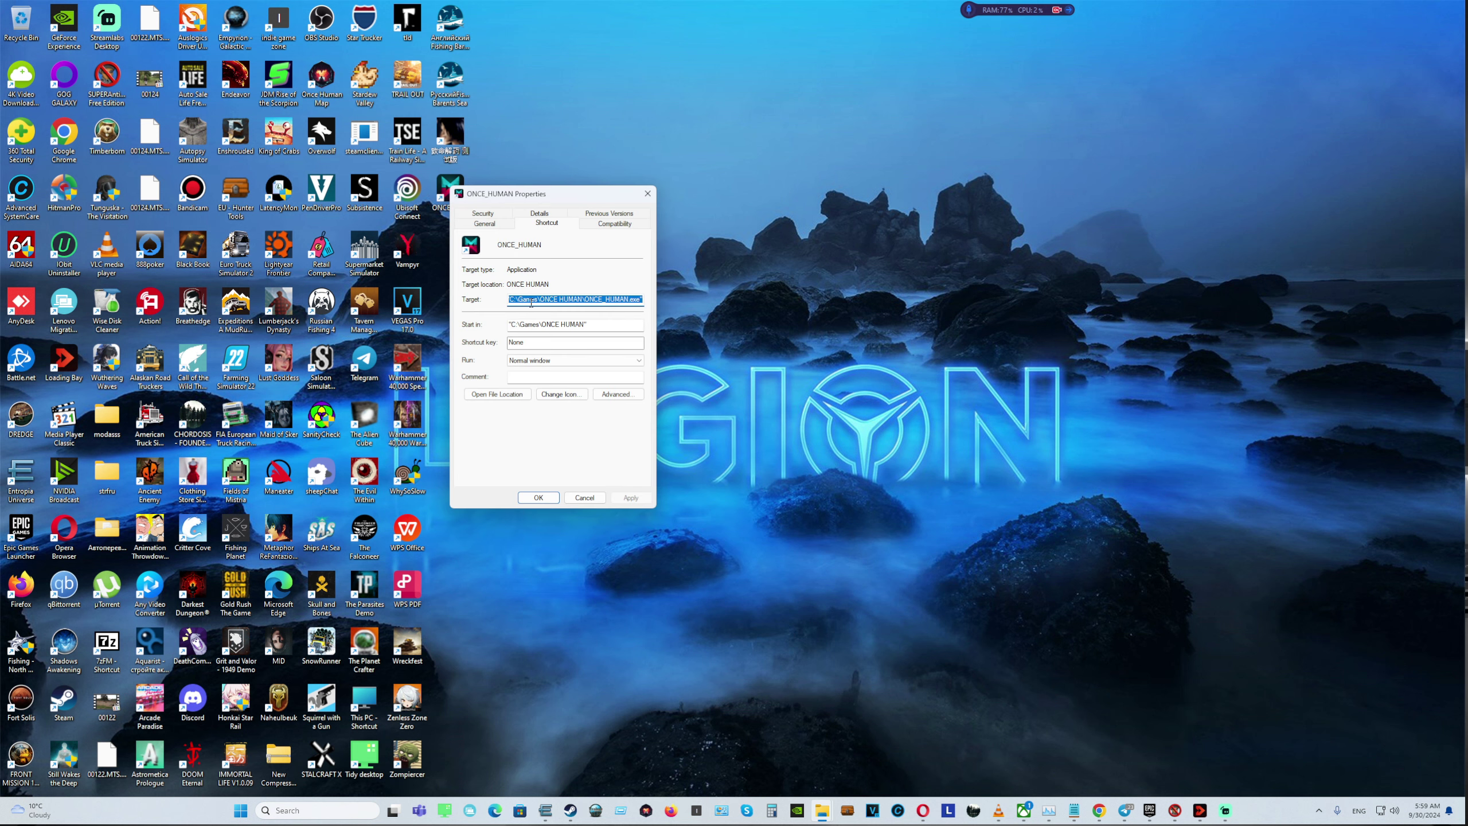
click(642, 298)
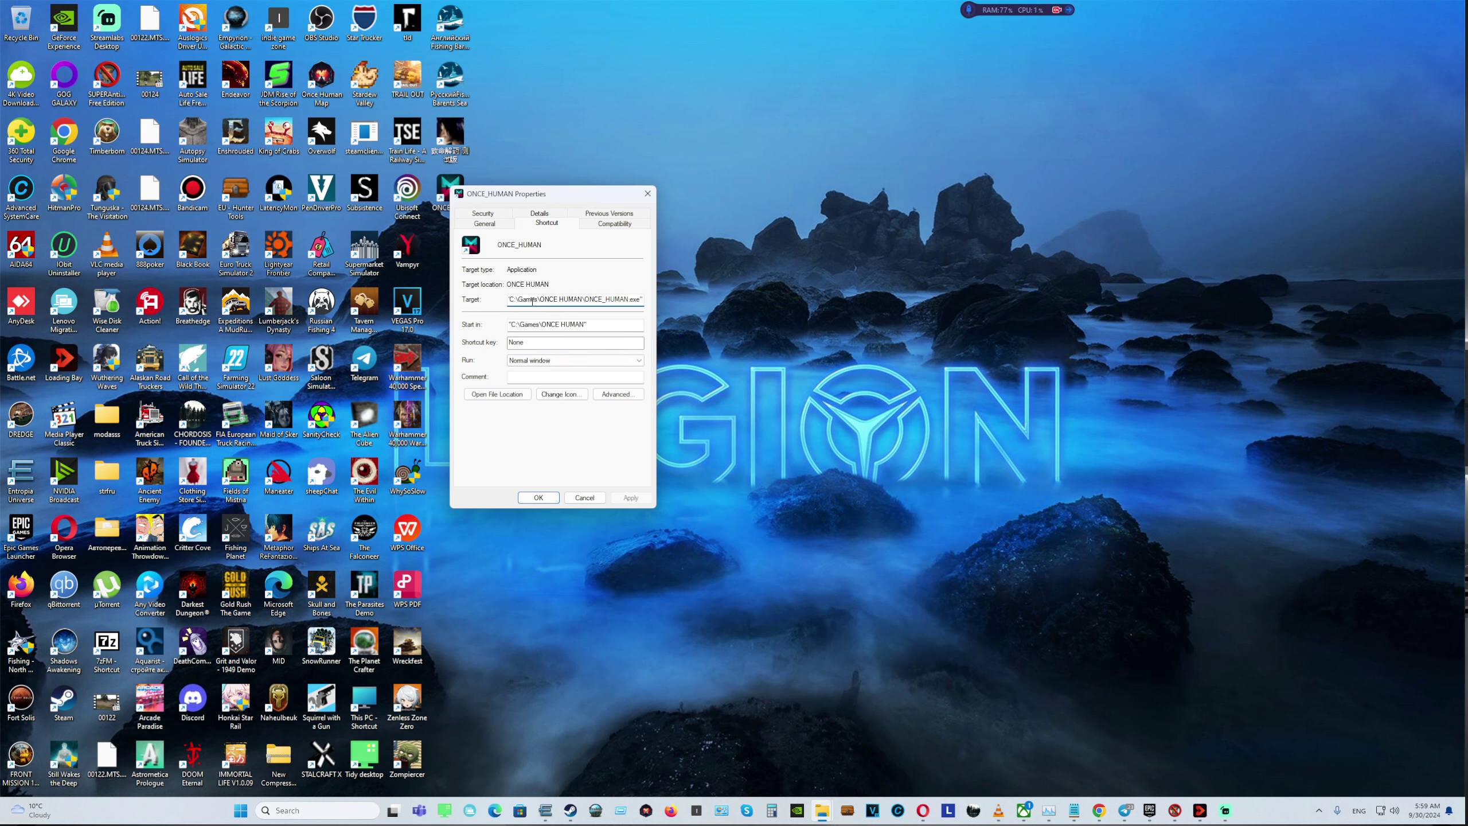
right_click(641, 304)
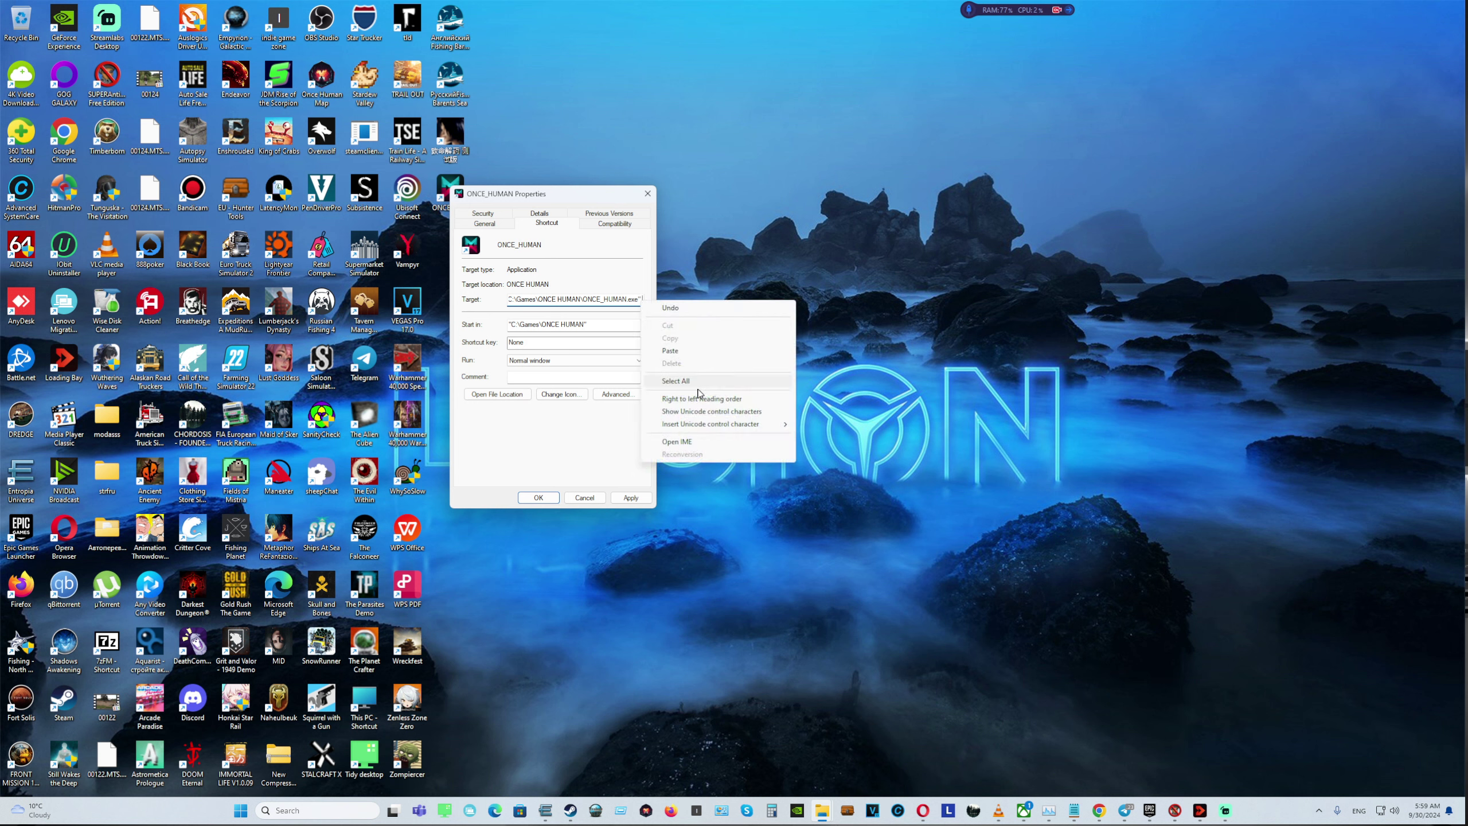
click(718, 351)
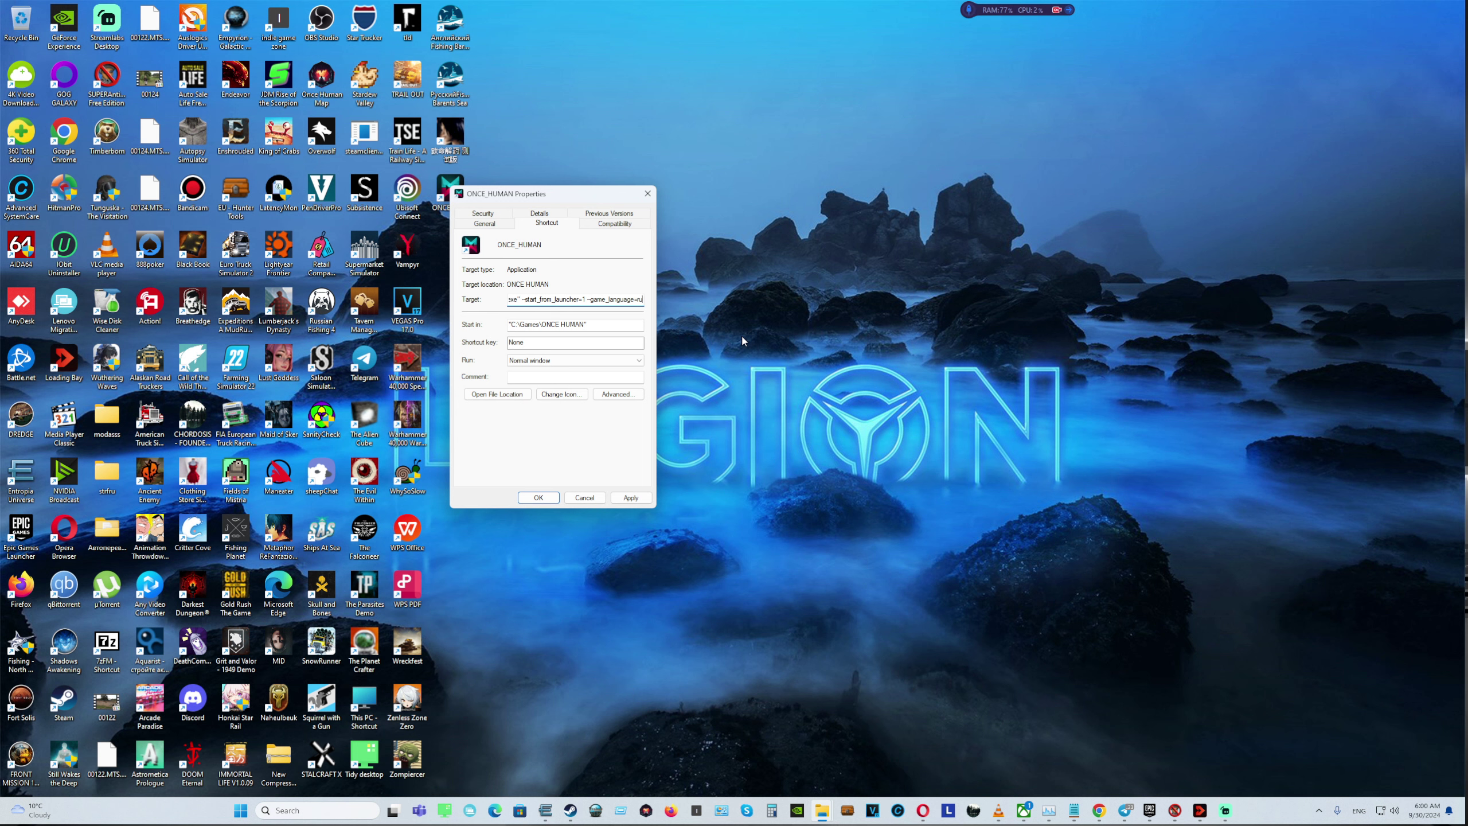
click(632, 499)
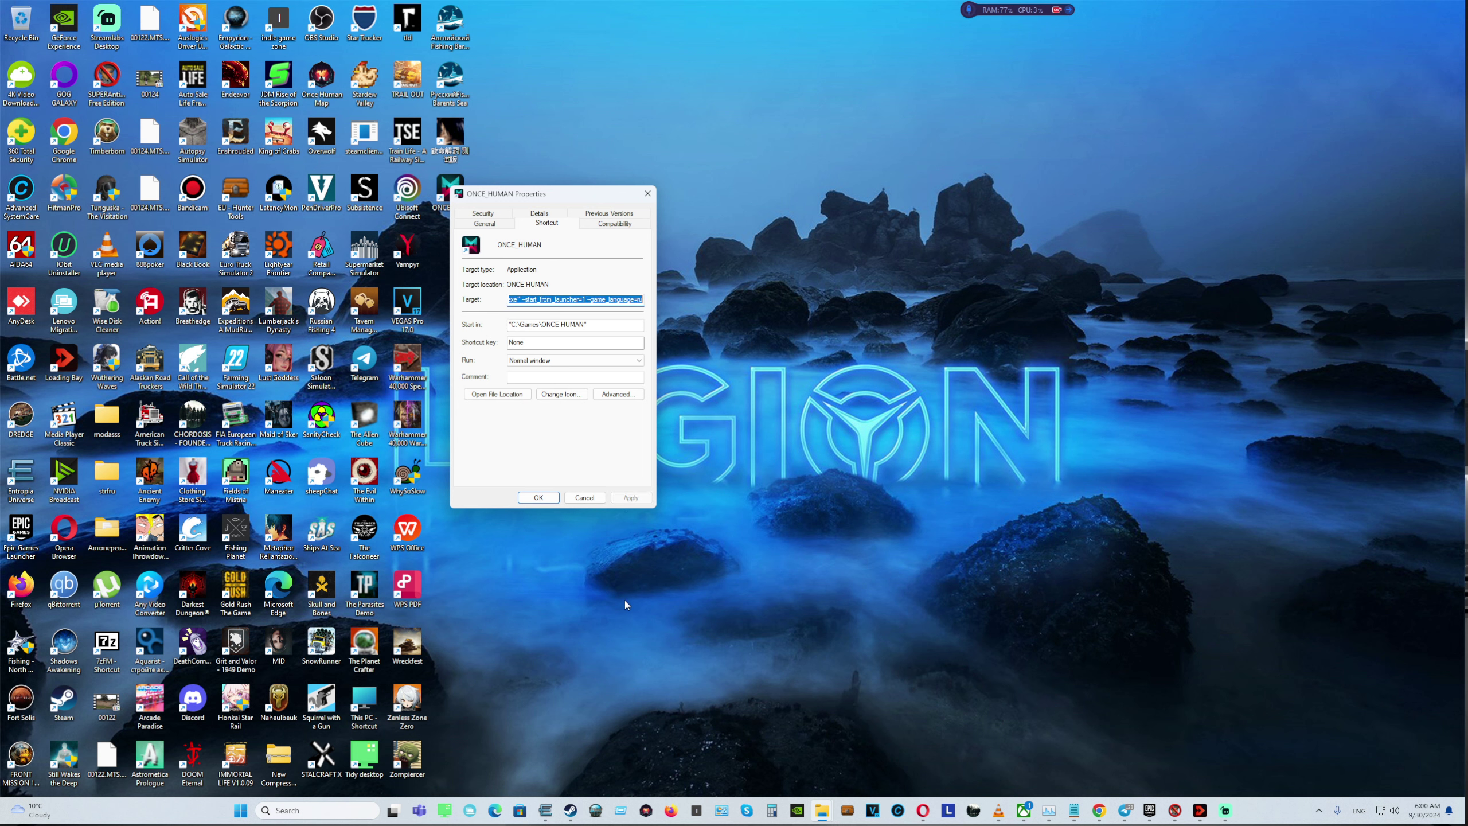
click(539, 497)
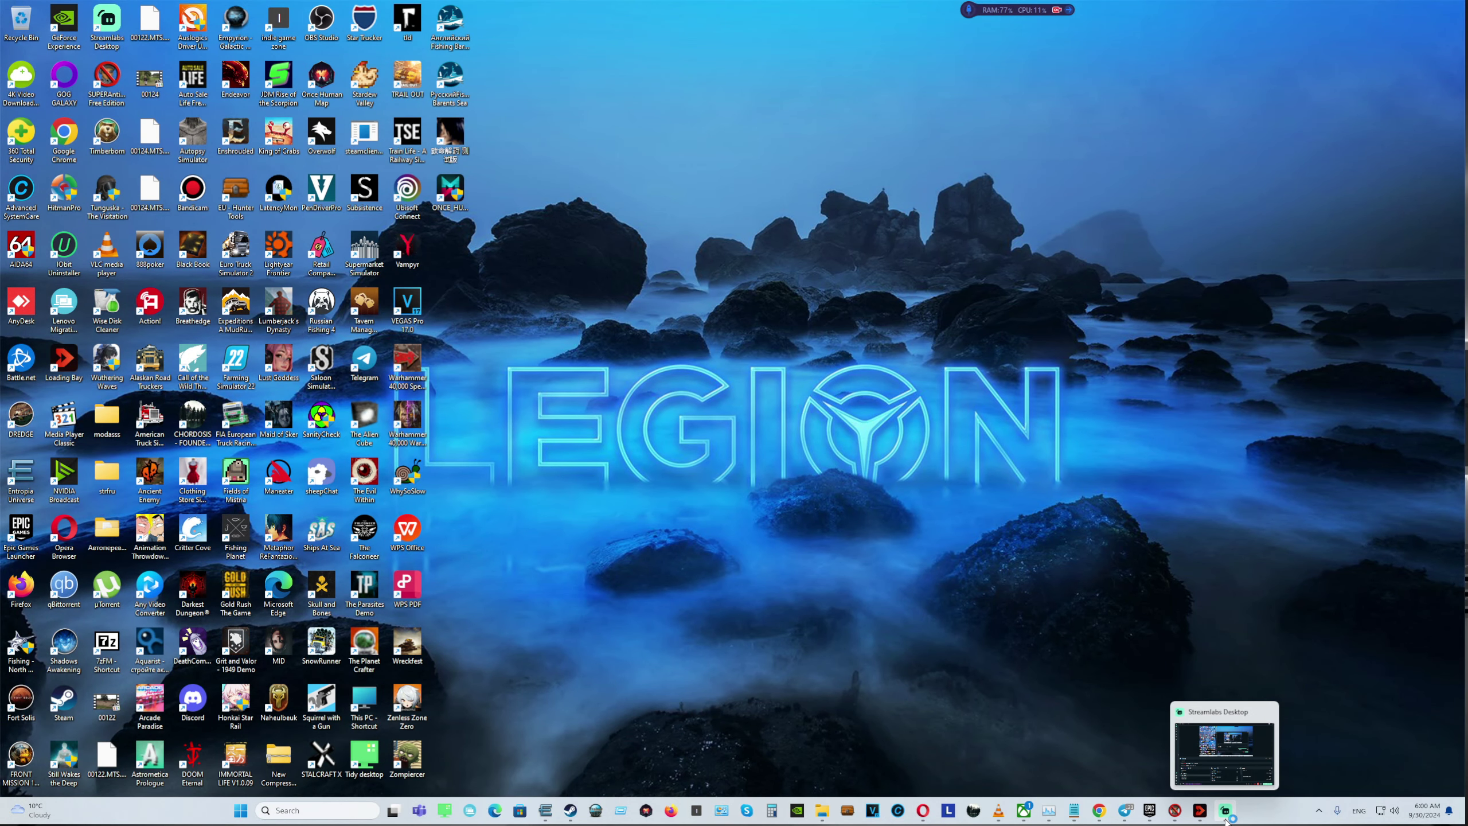
Switch to Streamlabs Desktop to check the screen capture, and minimise its window again
click(1224, 810)
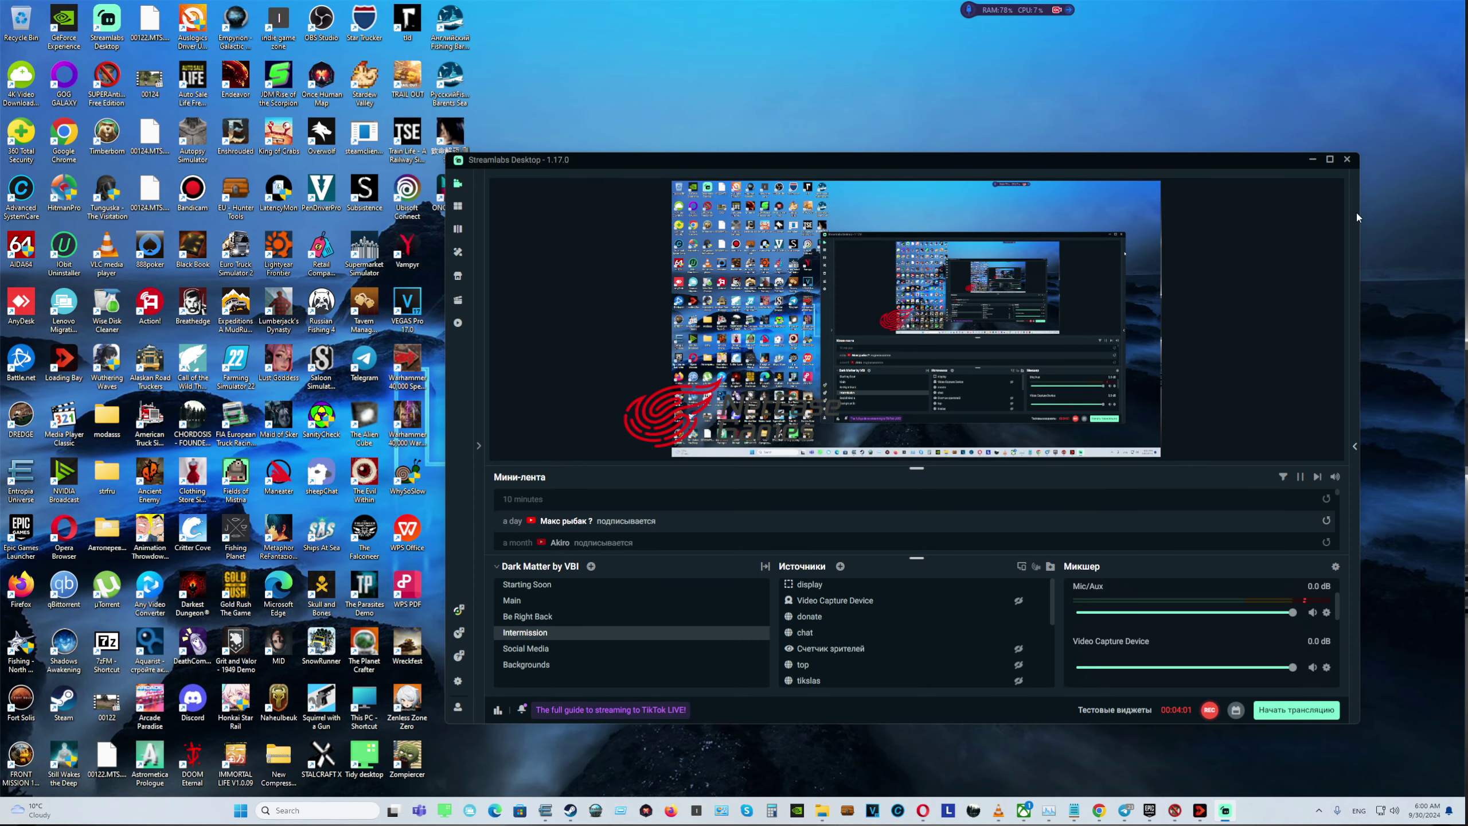
click(1313, 162)
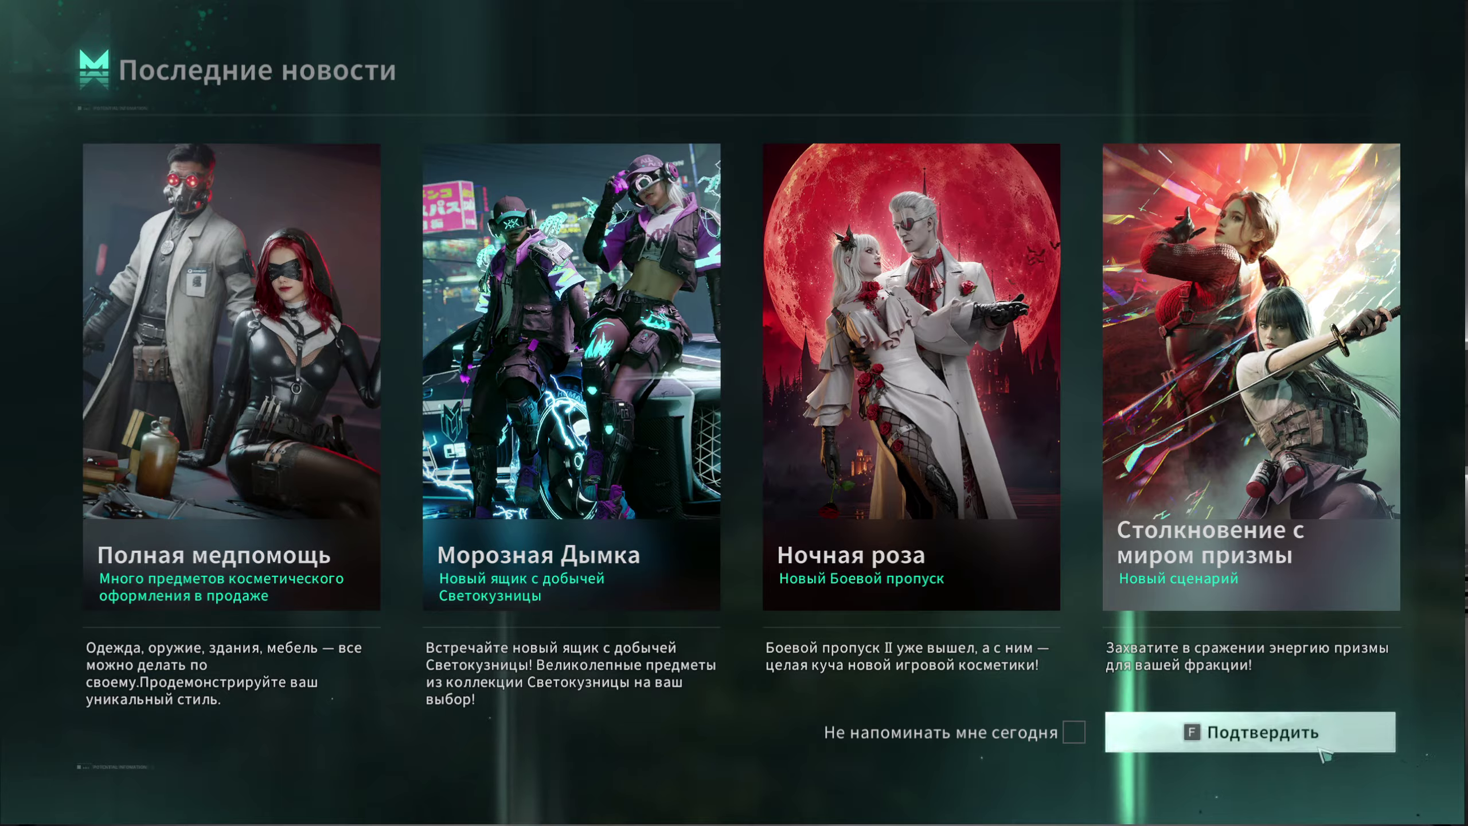
Dismiss the game's latest news screen and select the European server PVE01-X0041 with the existing level 8 character
click(1321, 750)
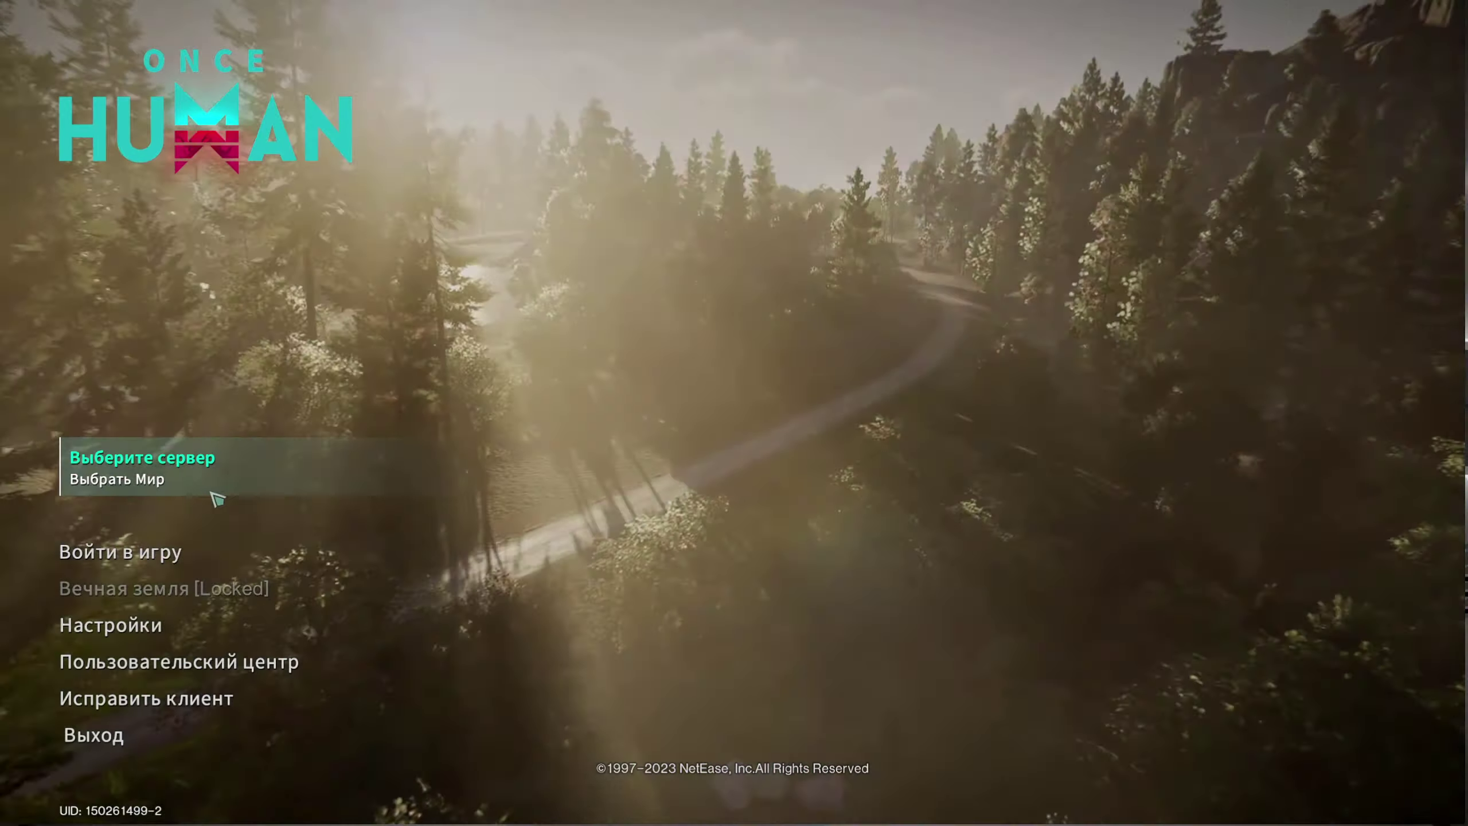
click(219, 489)
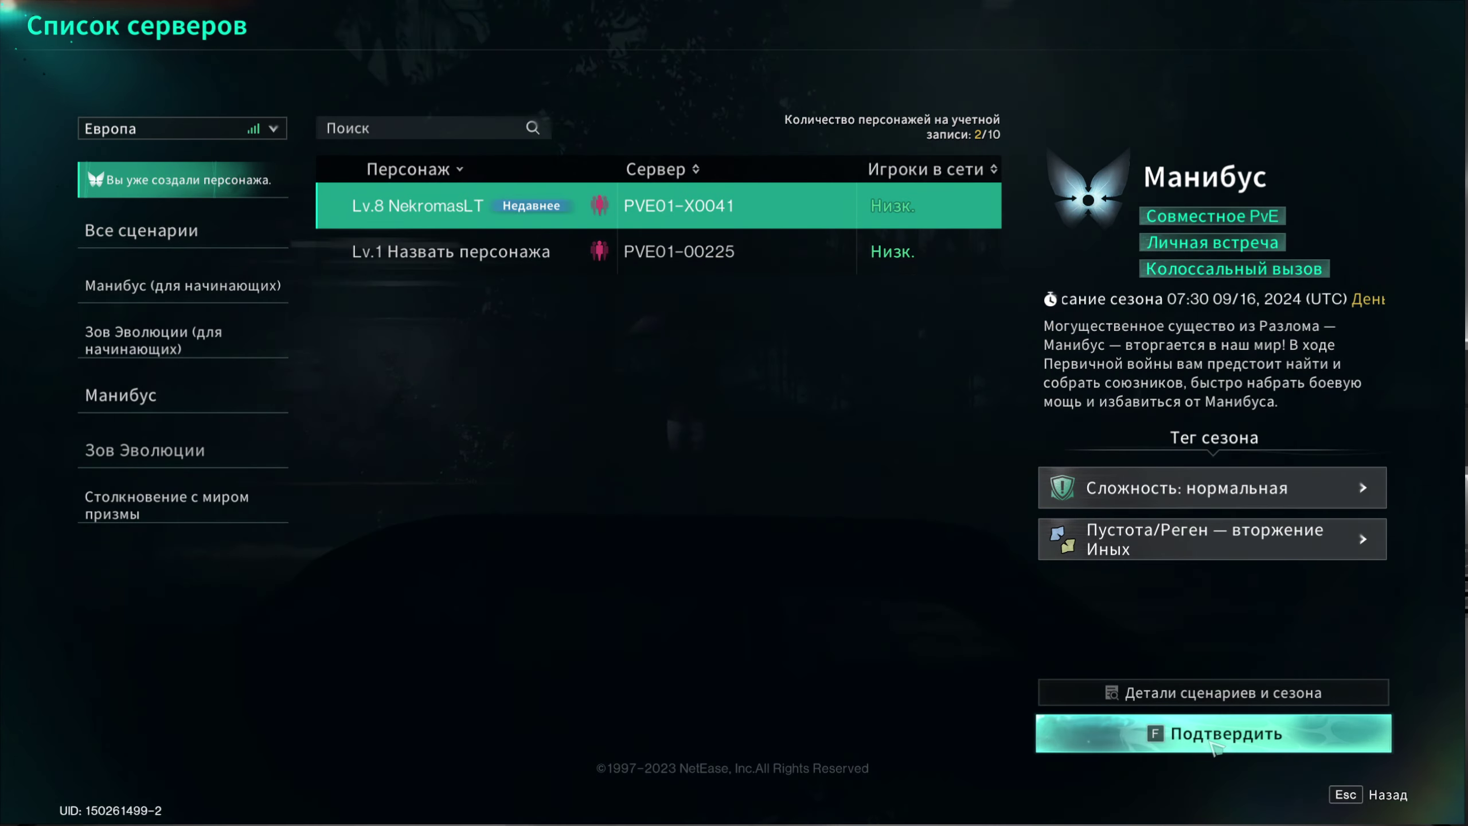
click(1214, 735)
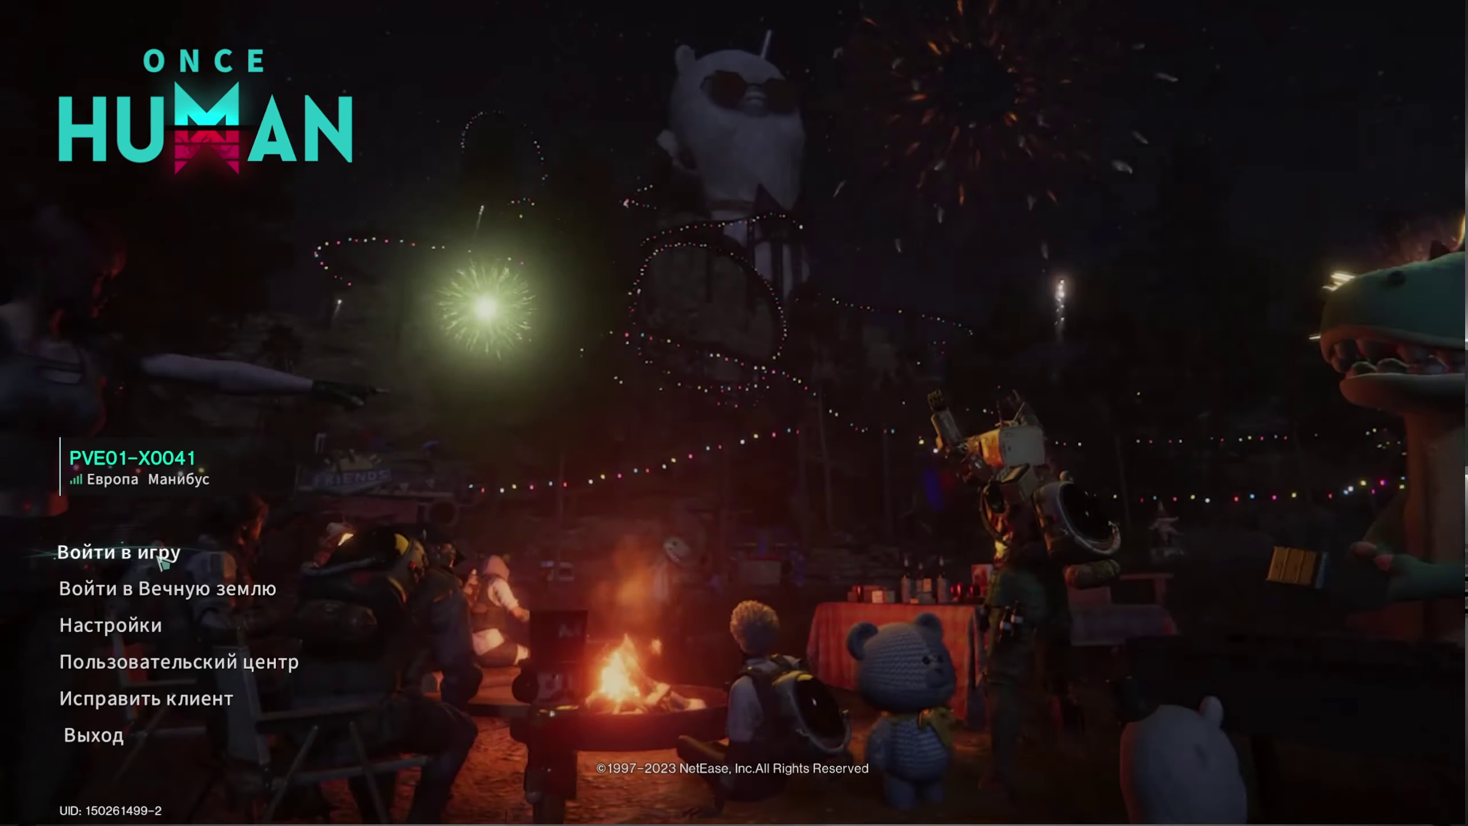
Enter the game world on the chosen server and close the new scenario announcement
click(161, 556)
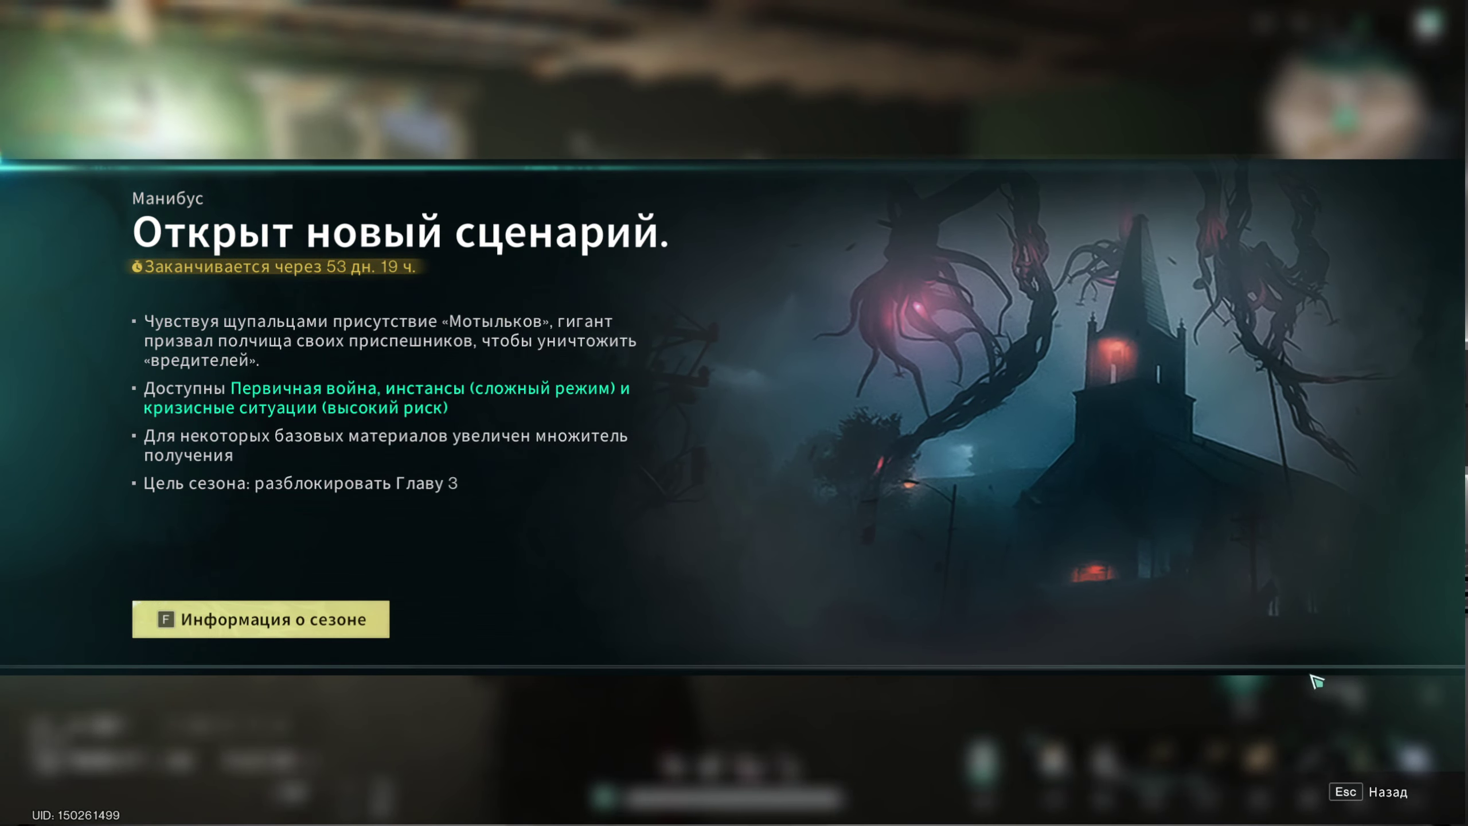
click(1370, 792)
Walk the character to the stove in the house and collect the finished salt and boiled water from its crafting queue
key(w)
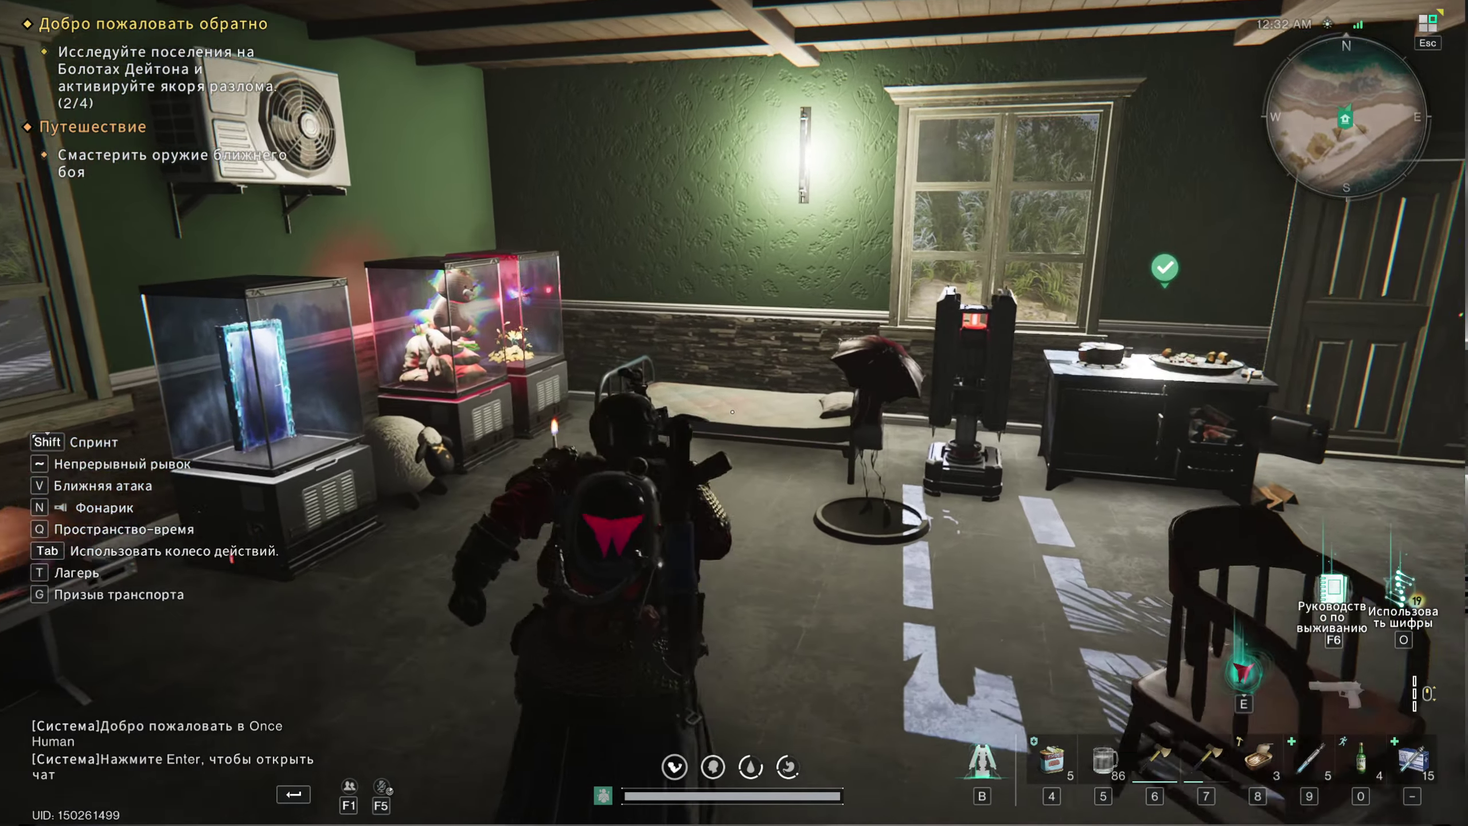
key(w)
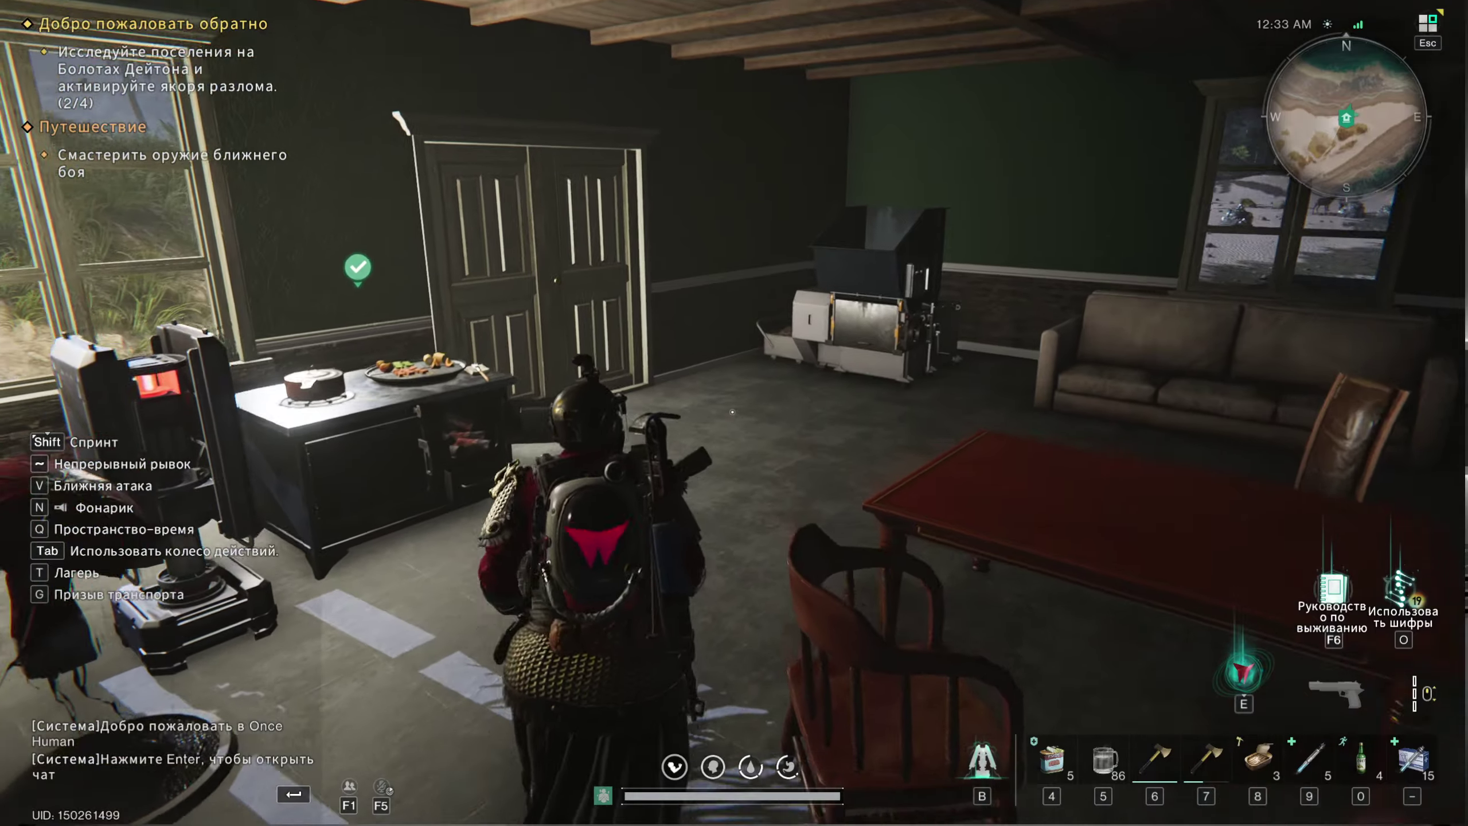
key(w)
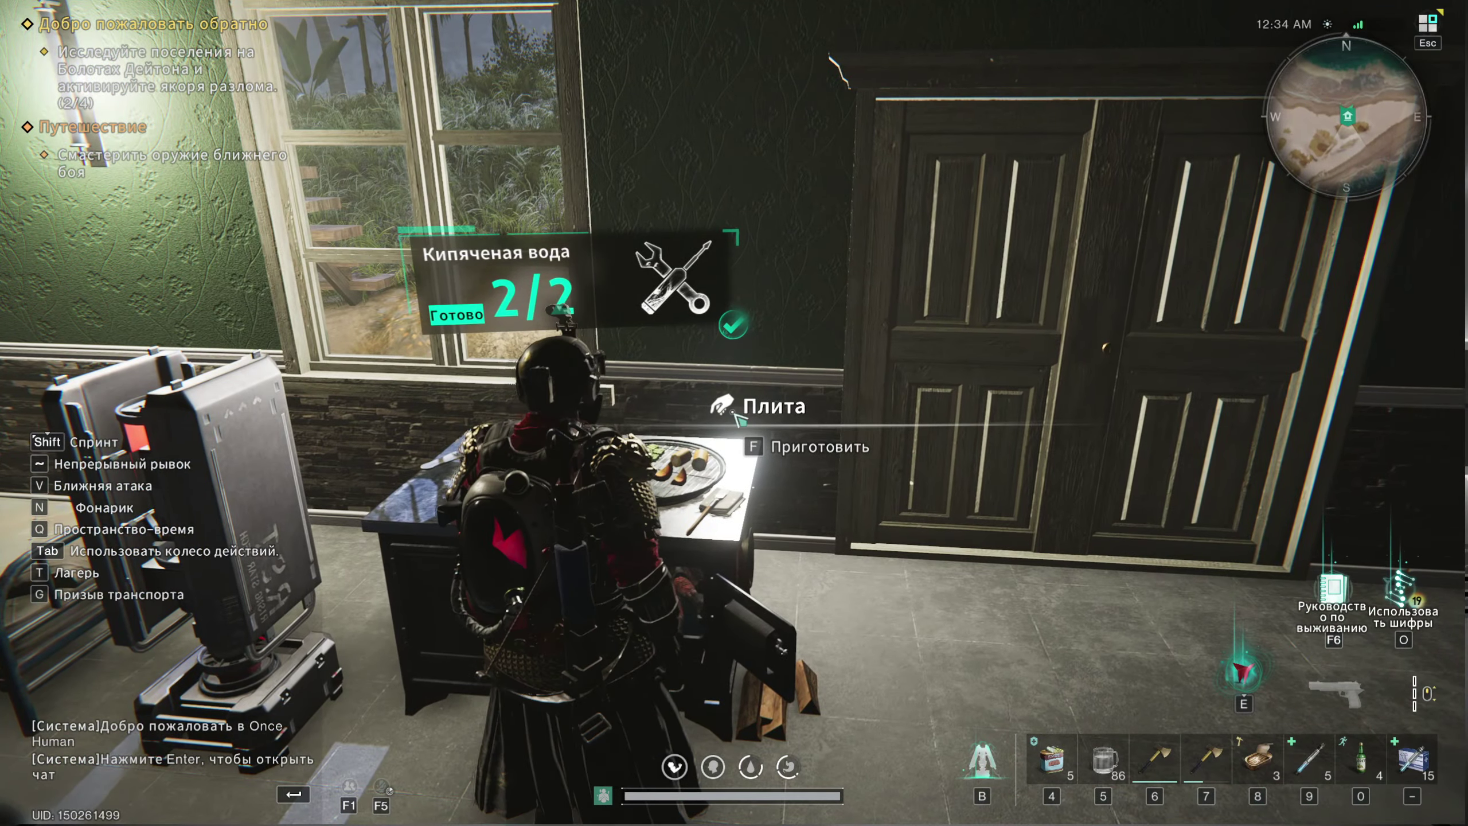
key(f)
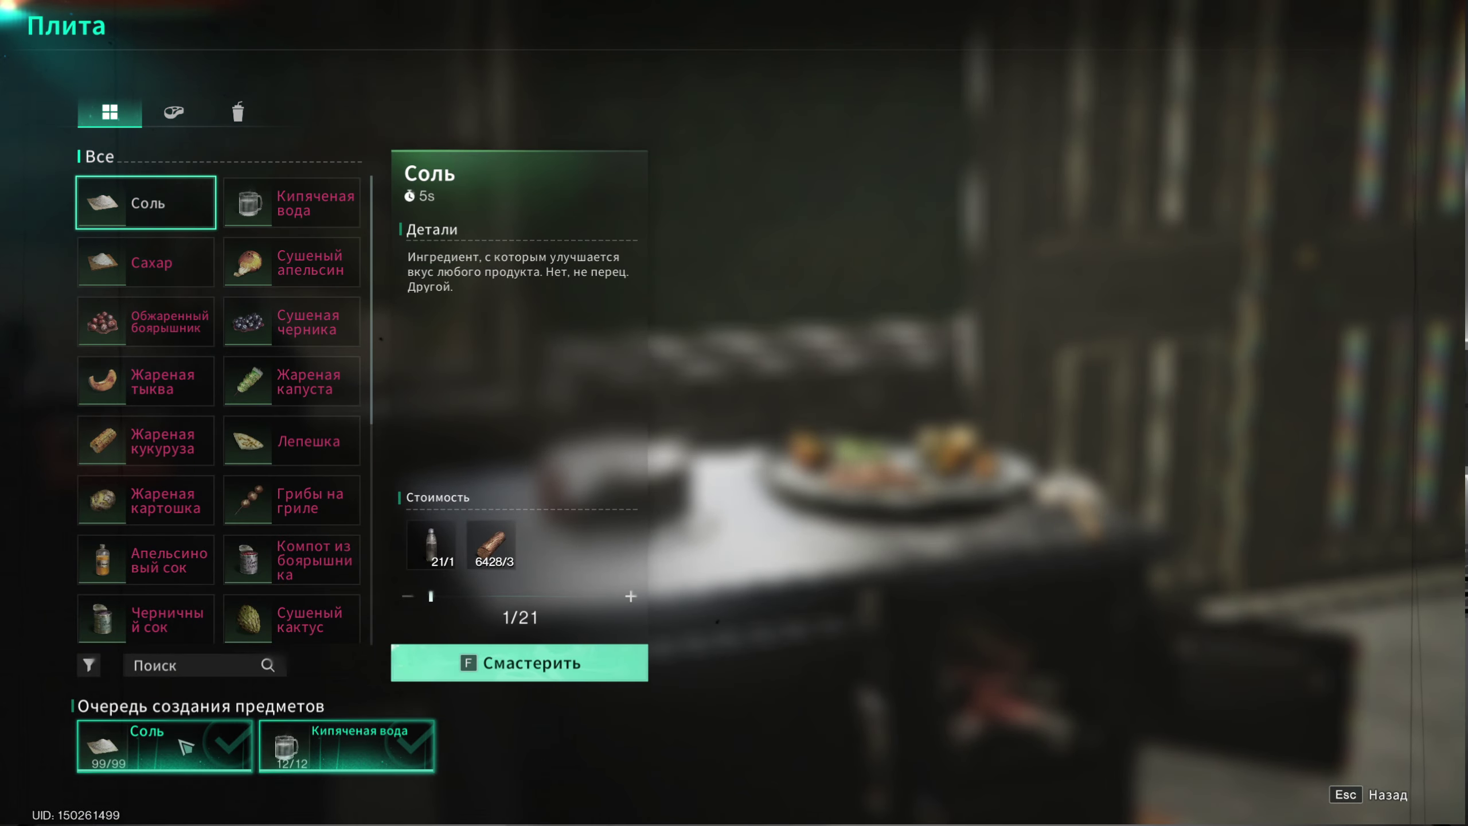
click(185, 746)
click(185, 746)
key(Escape)
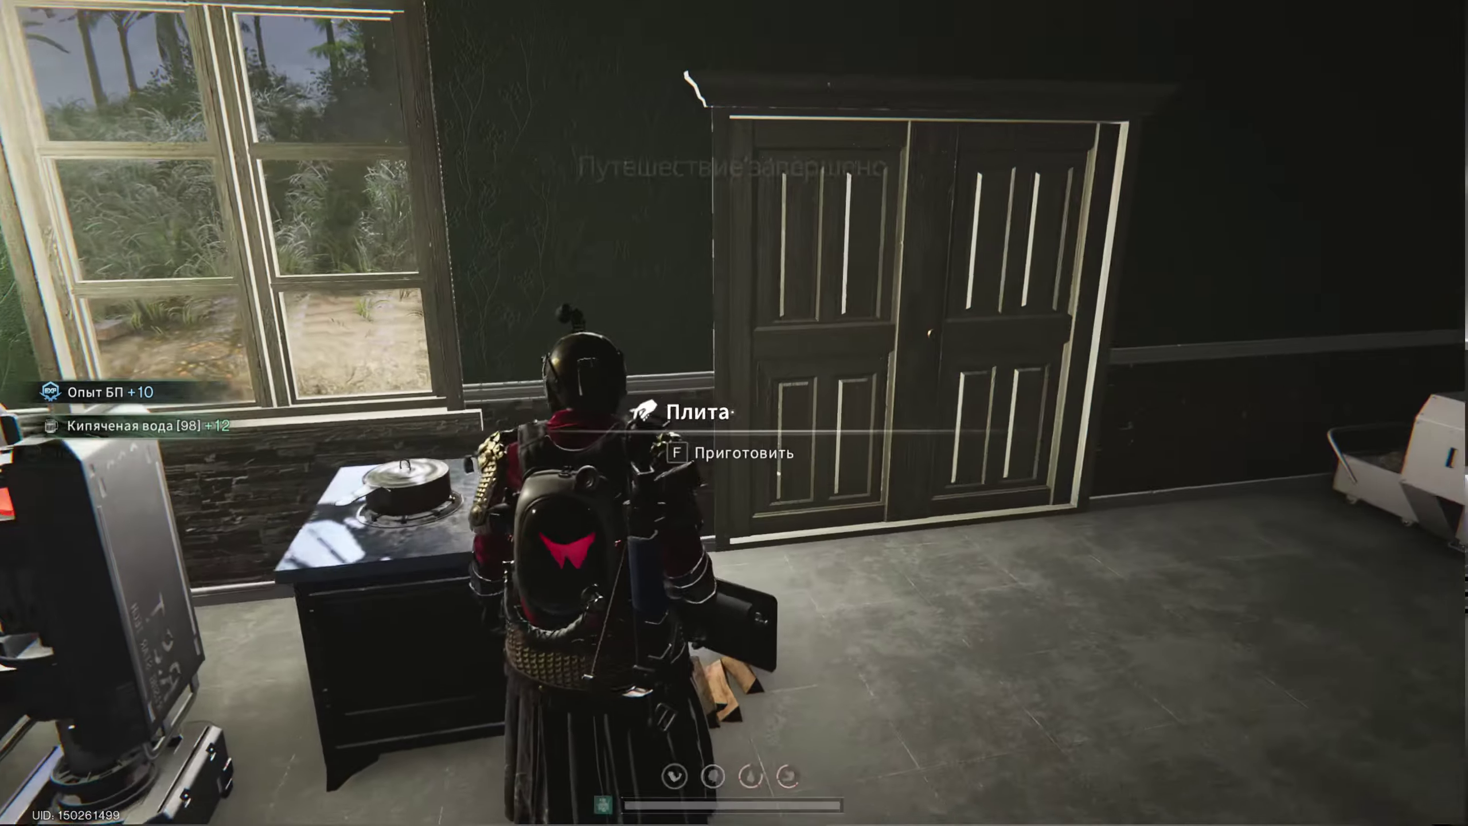
Walk across the room to the furnace beside the workbench and collect the finished copper ingots
key(w)
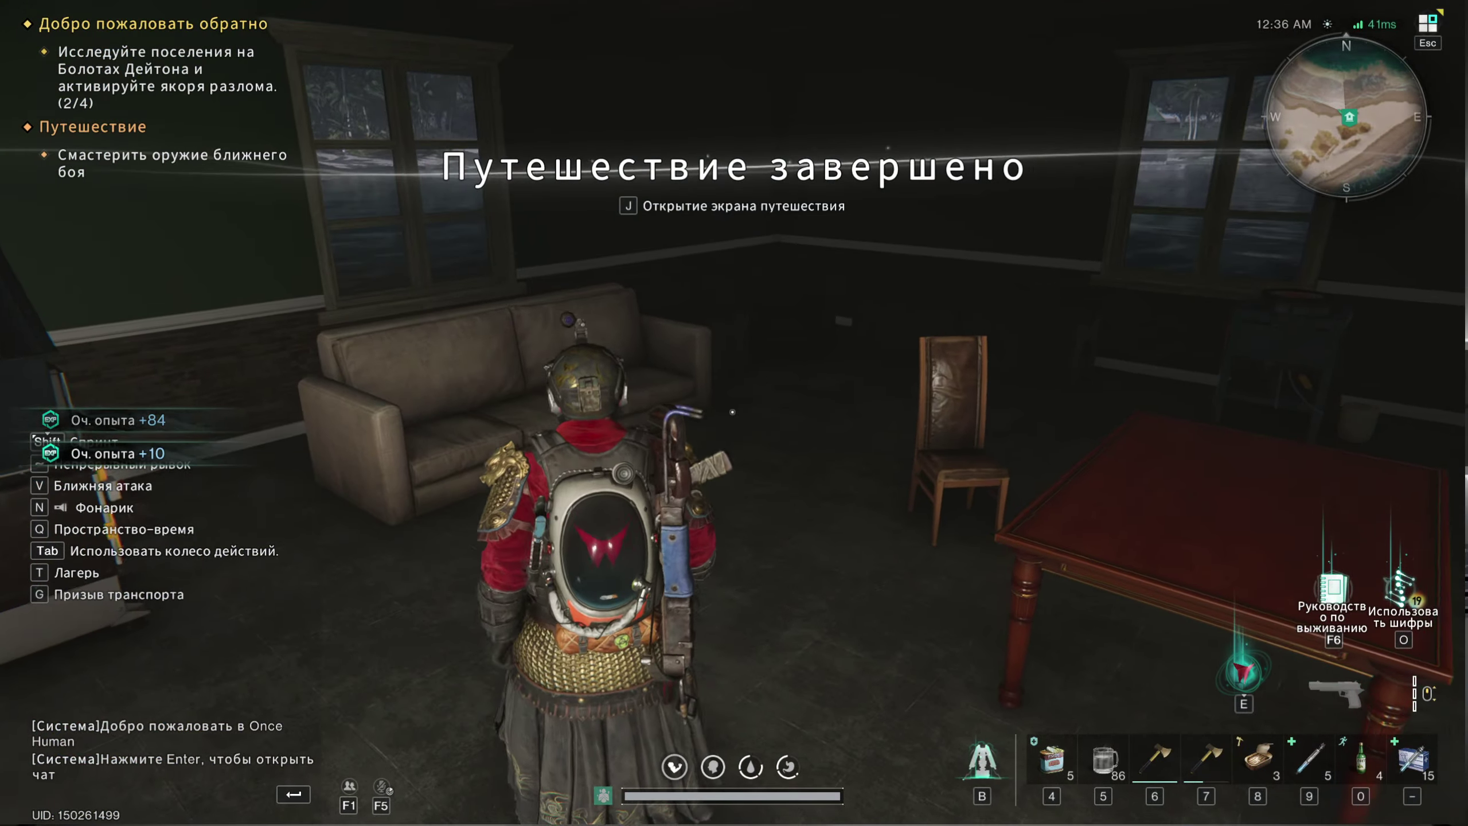
key(w)
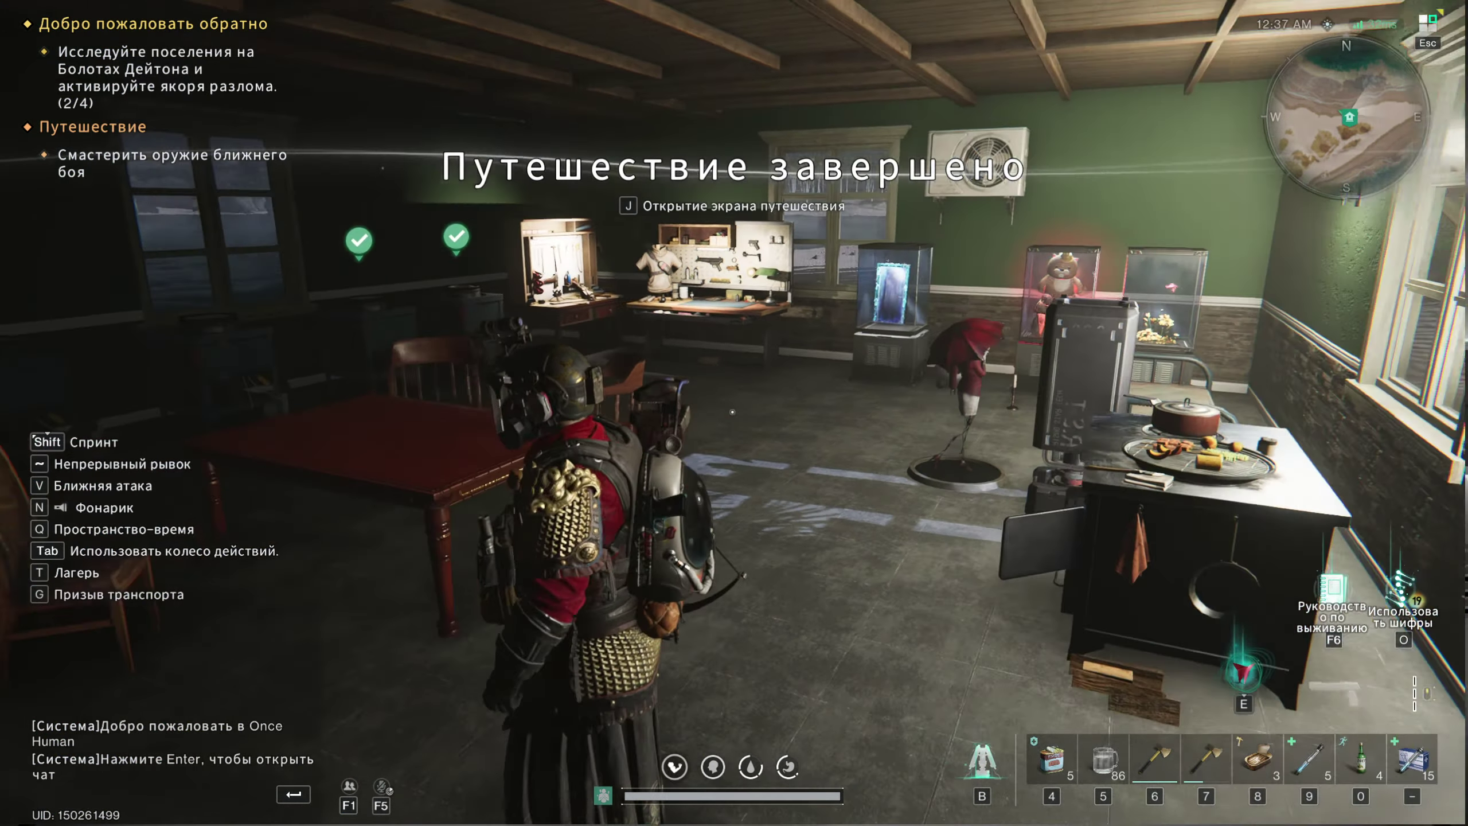
key(w)
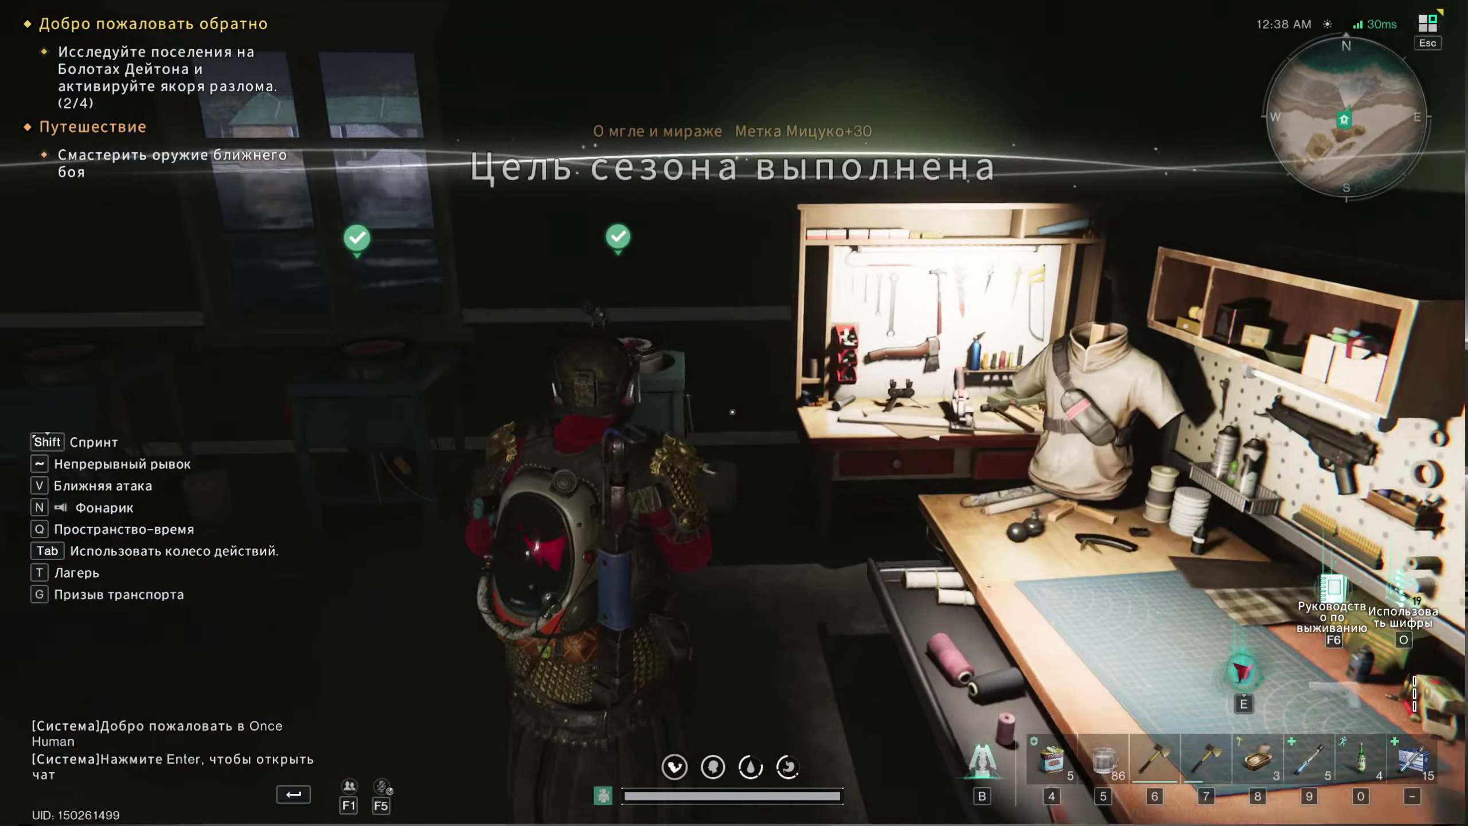
key(w)
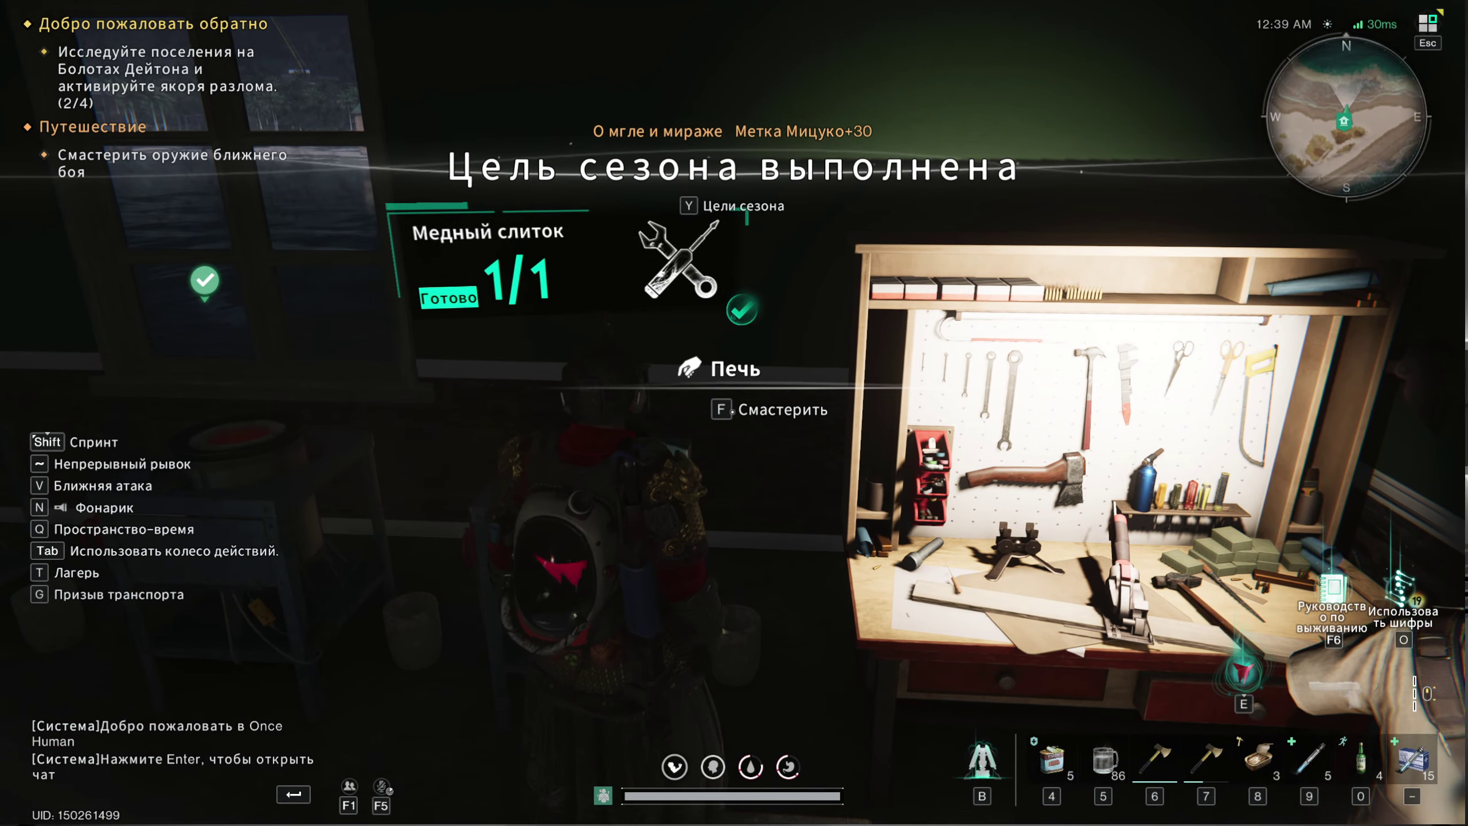
key(f)
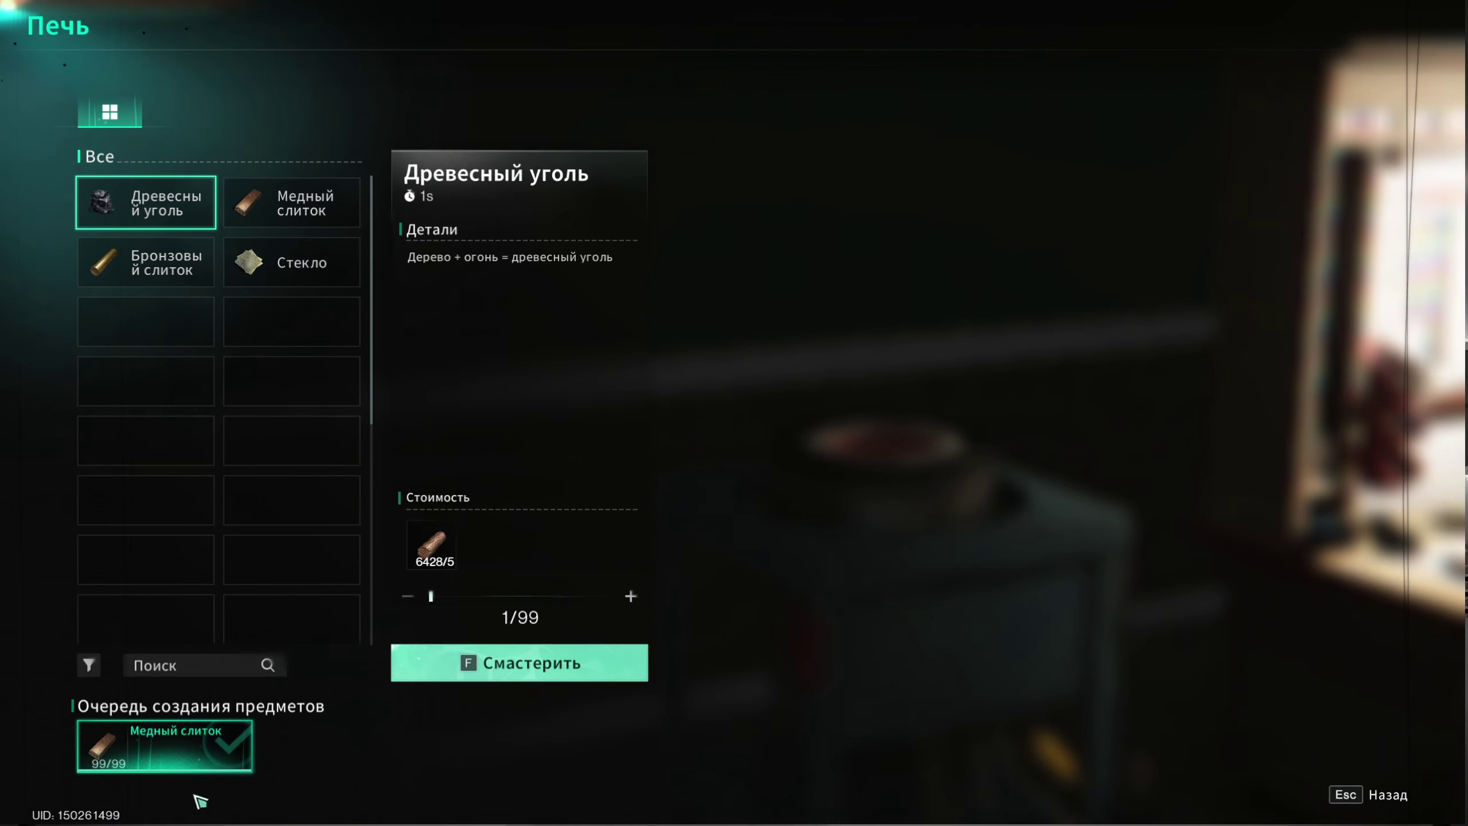
click(147, 749)
key(Escape)
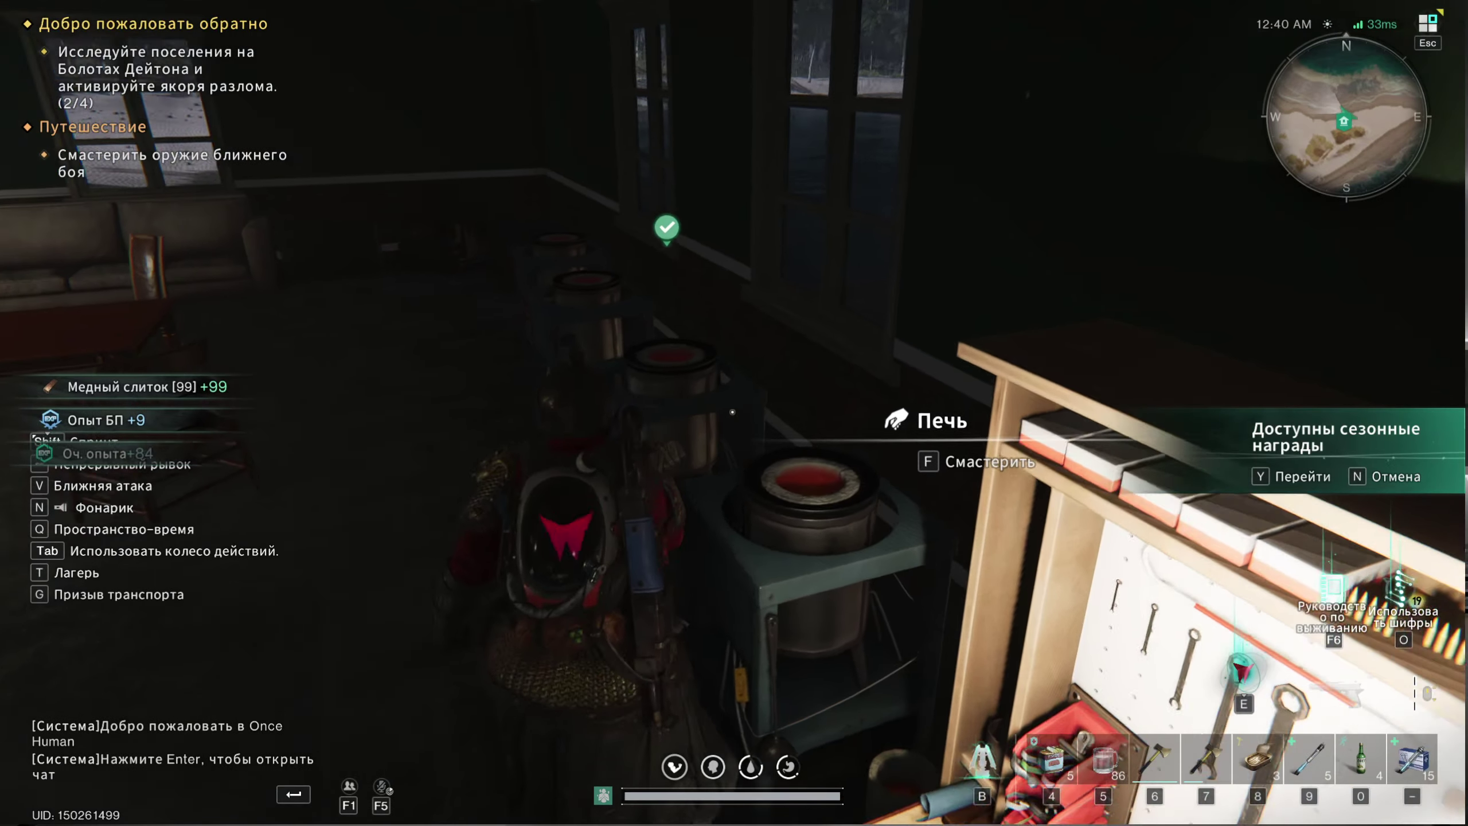
Collect all finished charcoal batches from the neighbouring furnace and close its crafting screen
key(f)
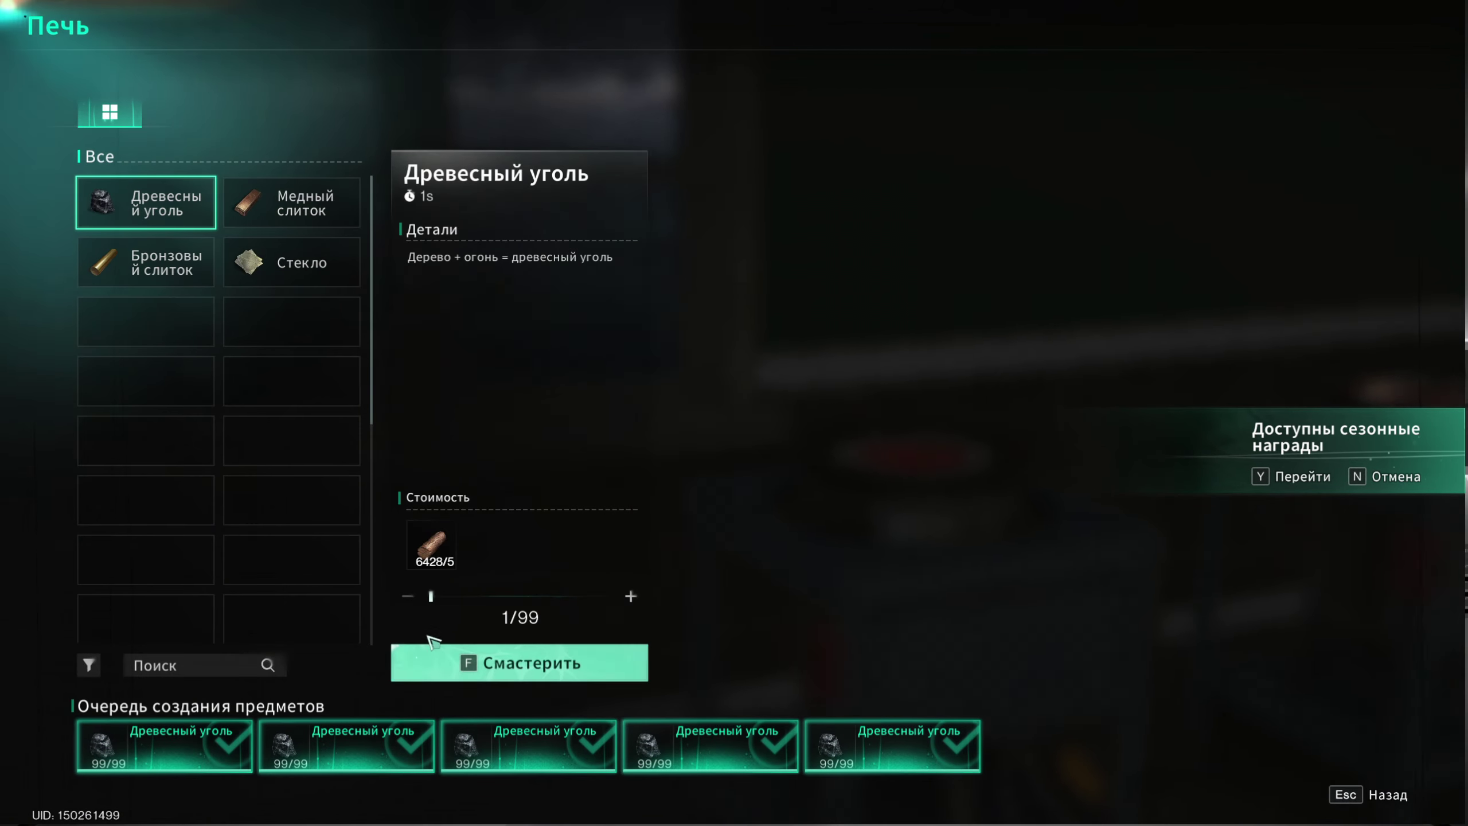
click(174, 752)
click(176, 753)
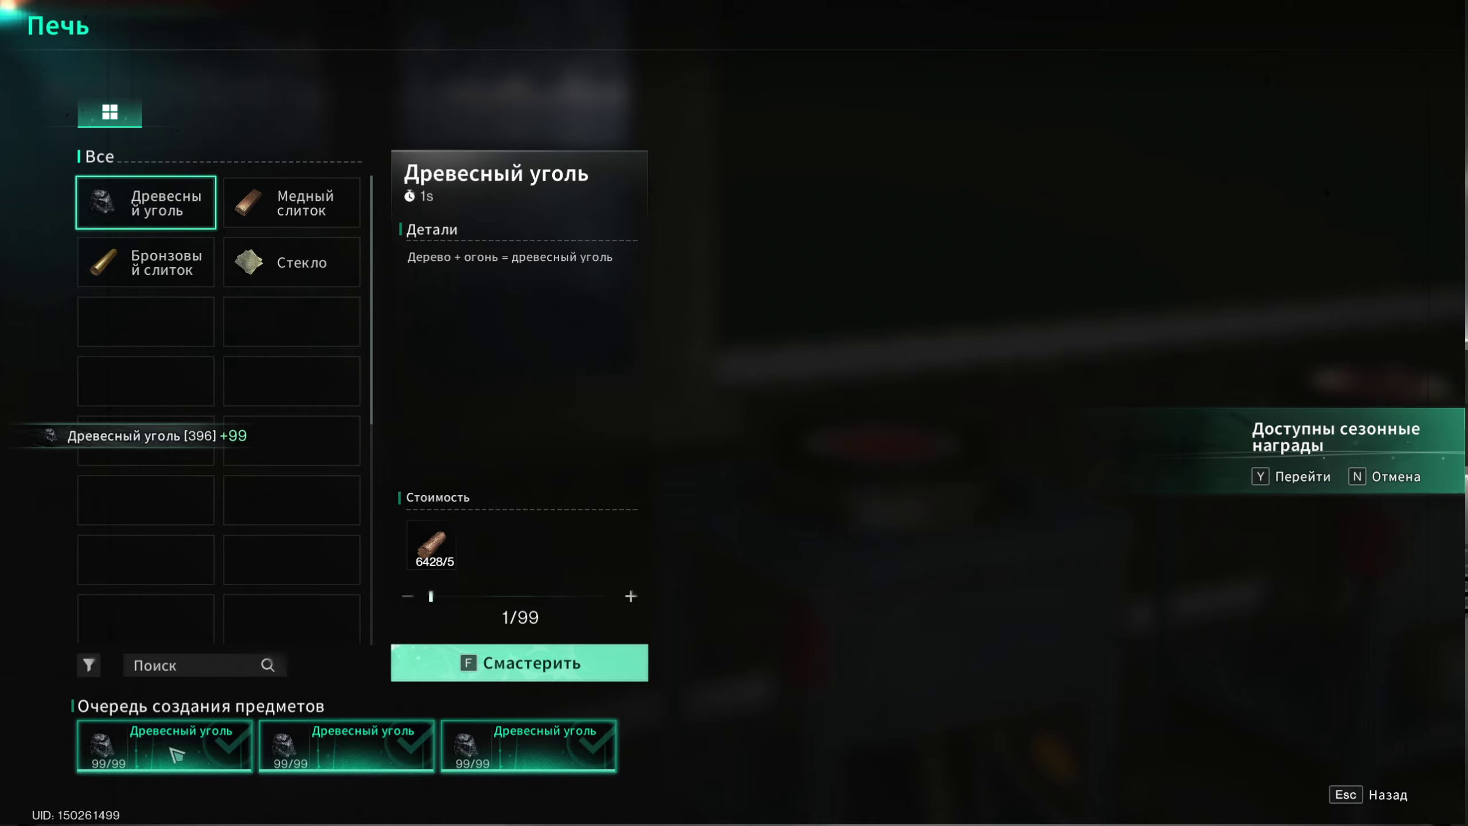
click(175, 753)
click(173, 754)
click(171, 753)
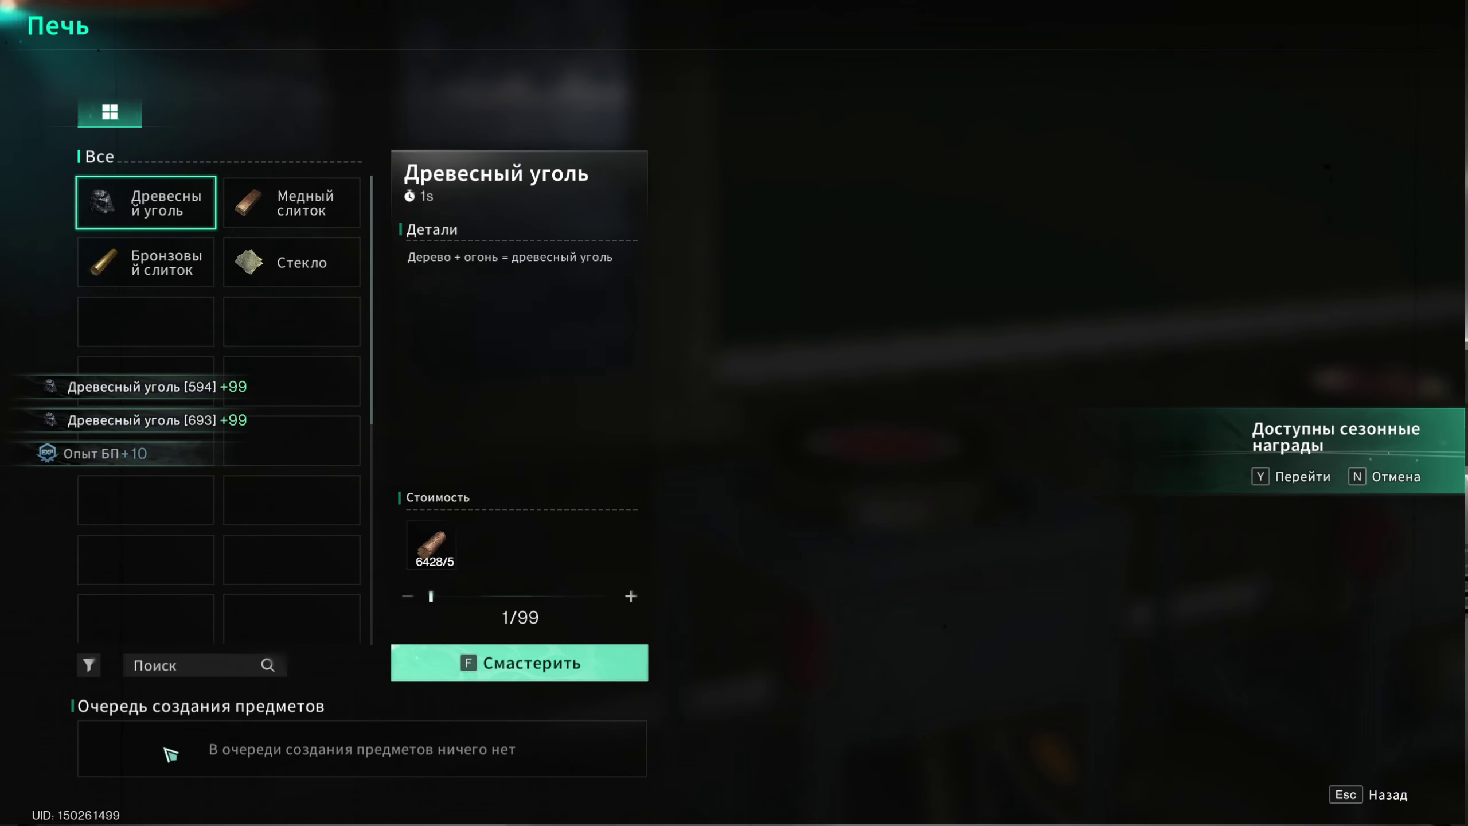
key(Escape)
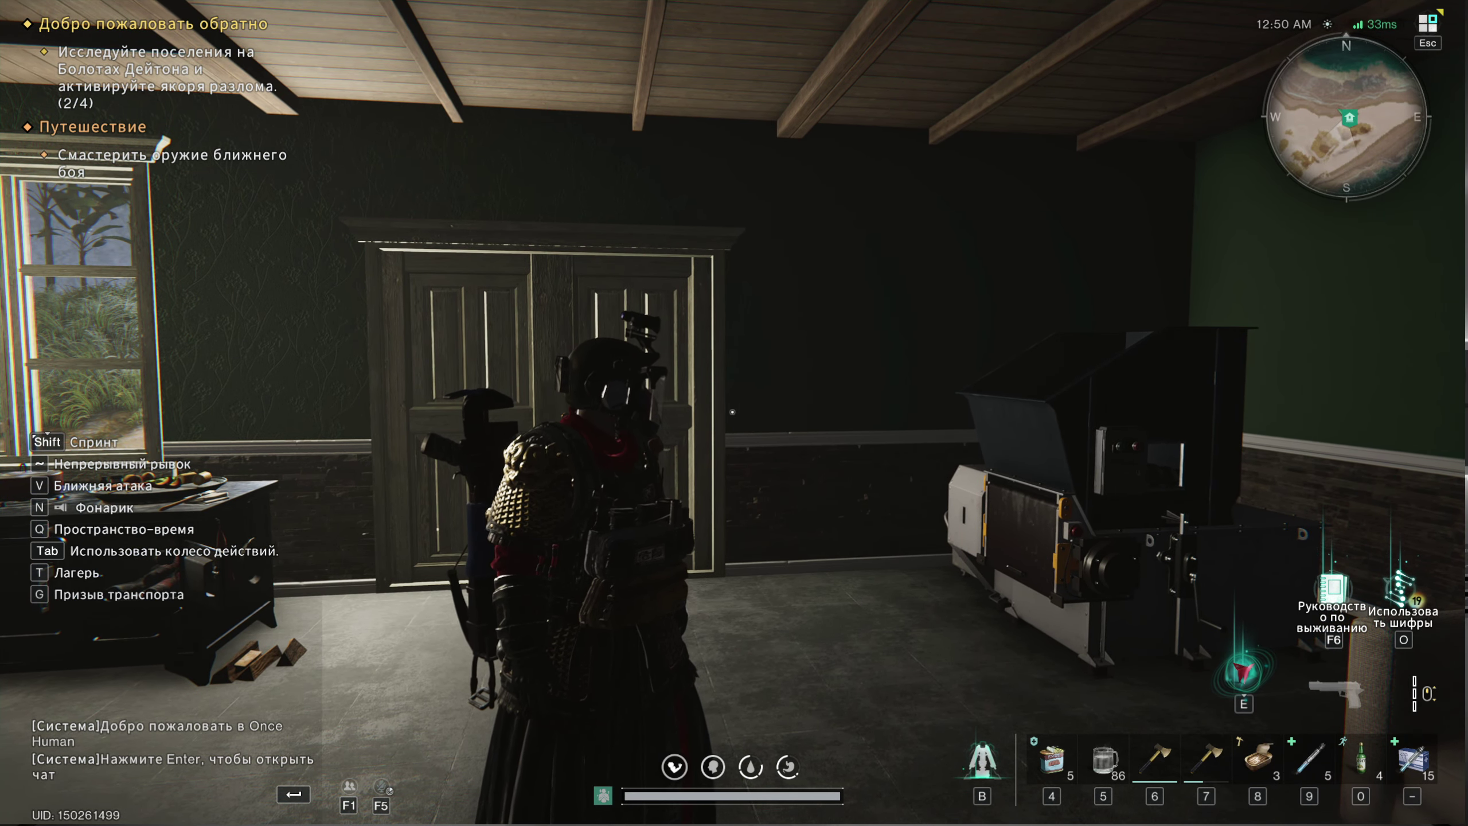
Bring up the Windows taskbar over the game to reach Streamlabs Desktop
key(super)
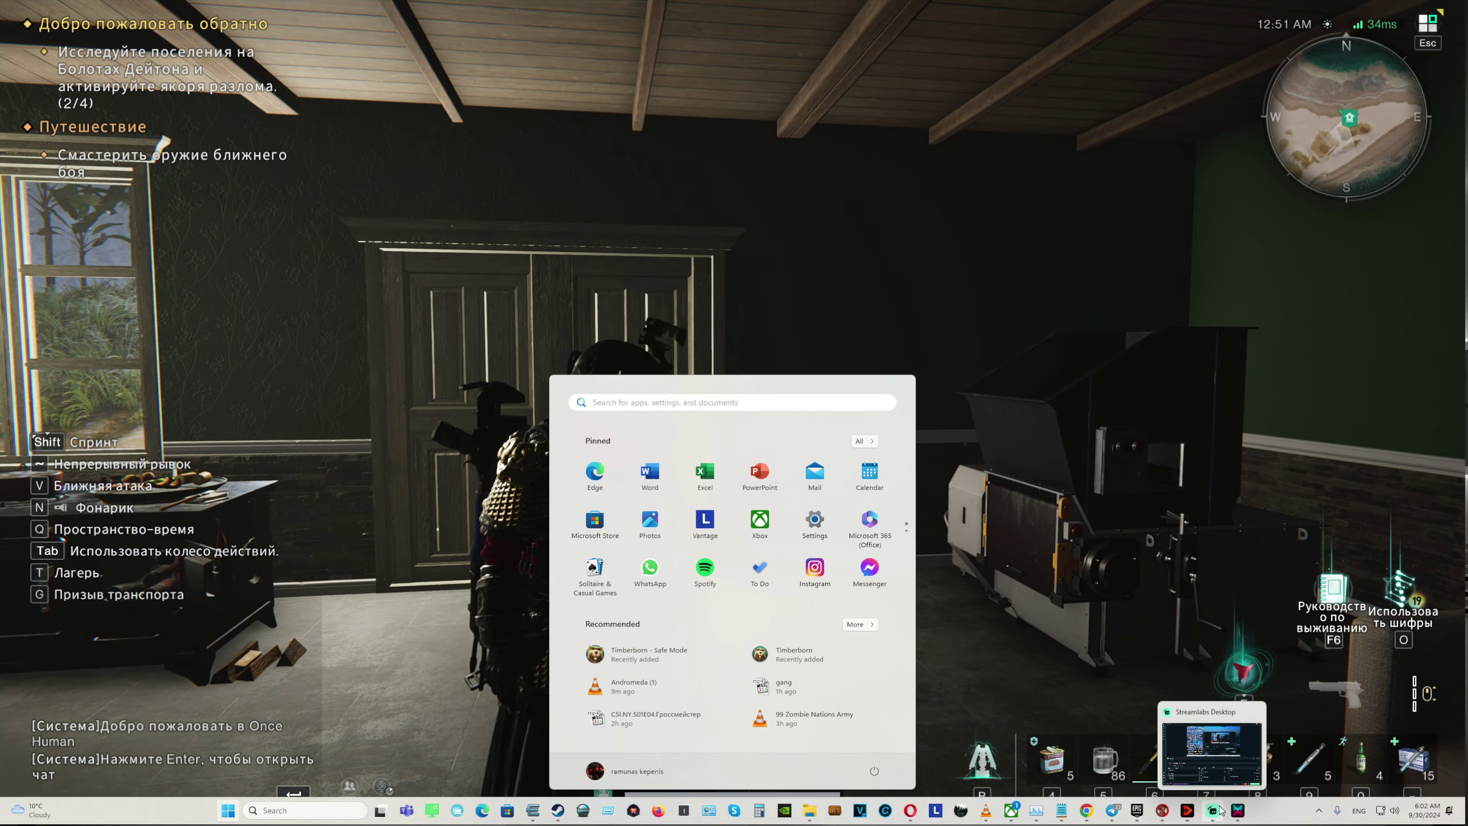